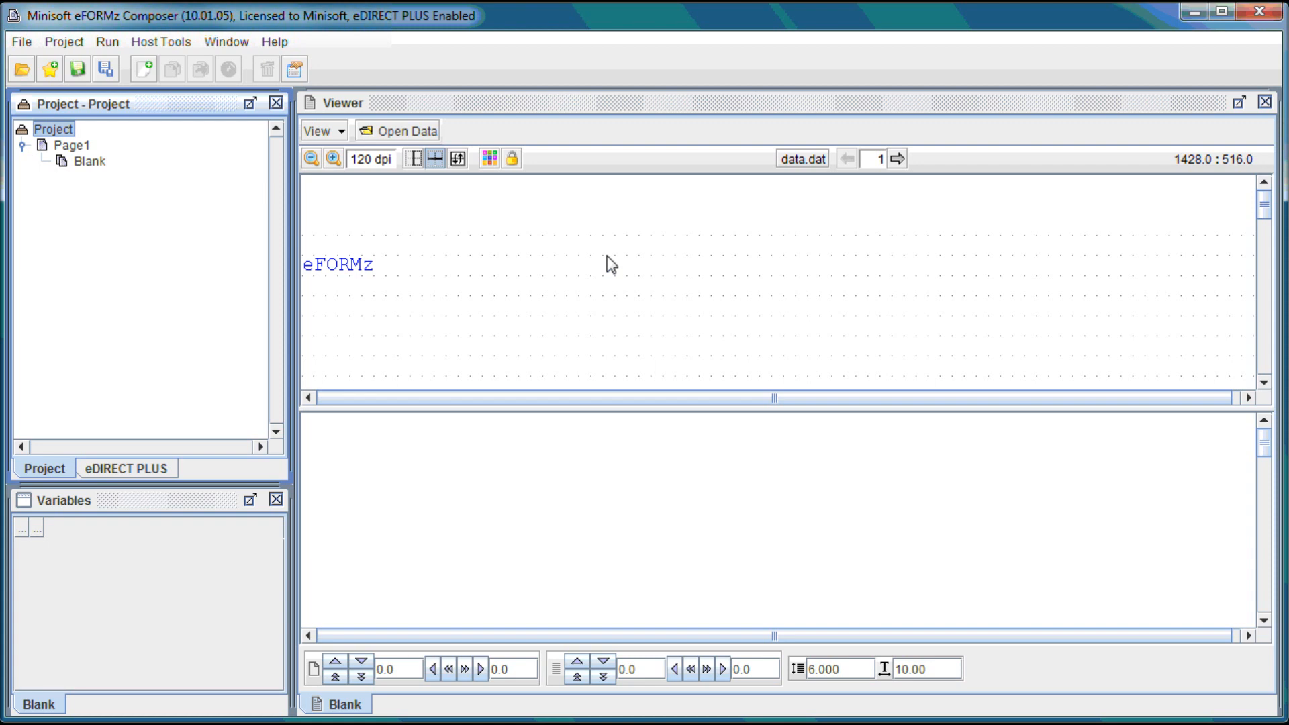
Browse through the three pages of data.dat to examine the text on each, and return to the first page
{"action": "left_click", "coordinate": [896, 160]}
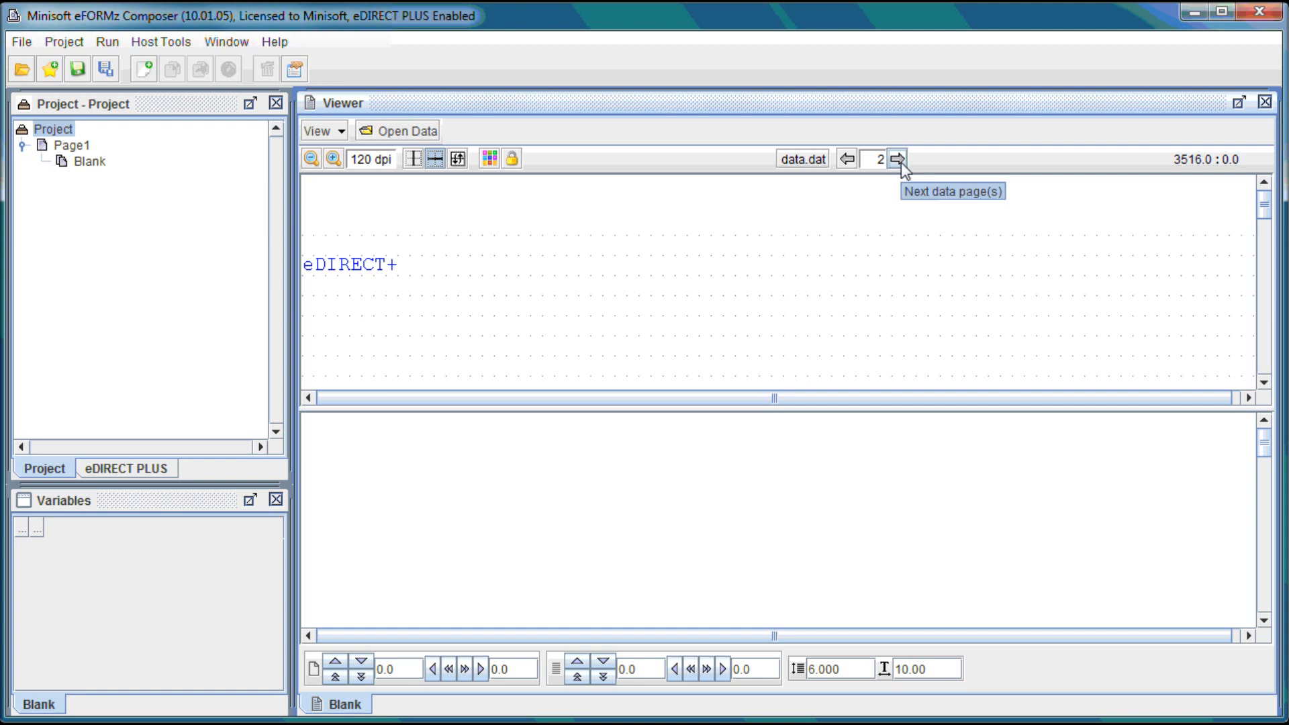
{"action": "left_click", "coordinate": [896, 160]}
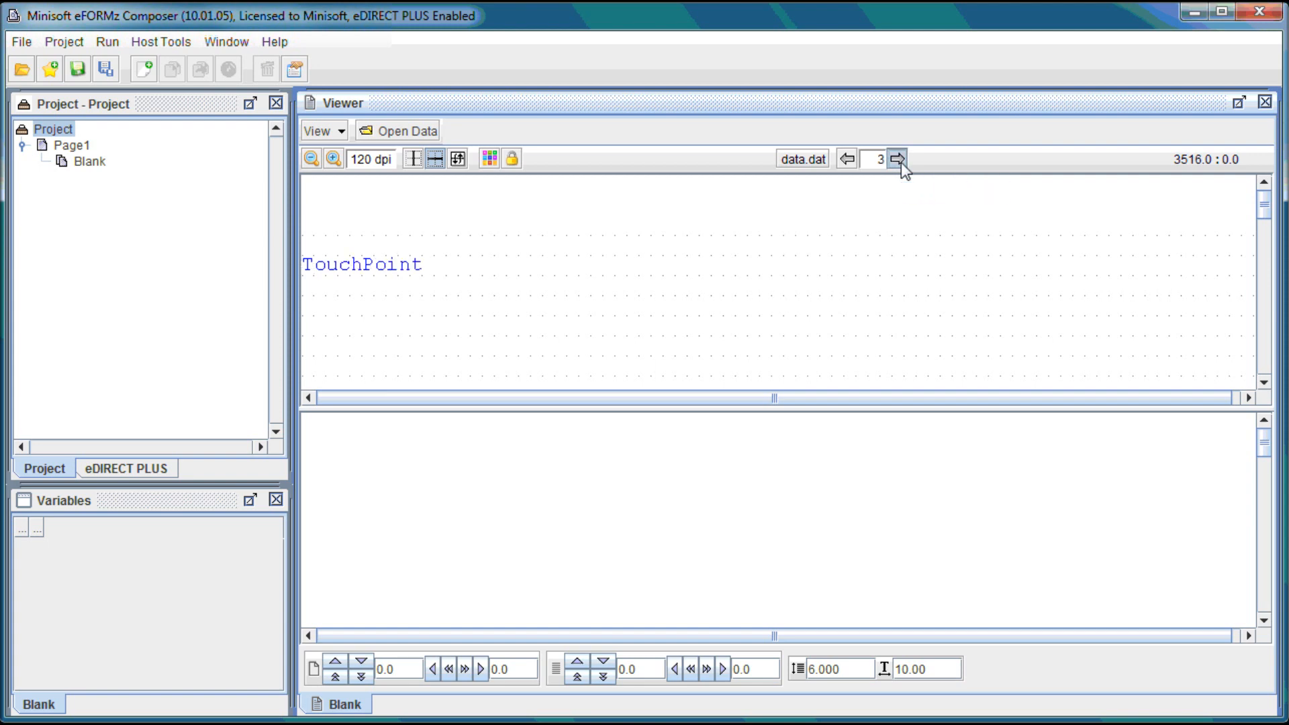
{"action": "left_click", "coordinate": [897, 160]}
{"action": "left_click", "coordinate": [847, 160]}
{"action": "left_click", "coordinate": [847, 159]}
{"action": "left_click", "coordinate": [847, 159]}
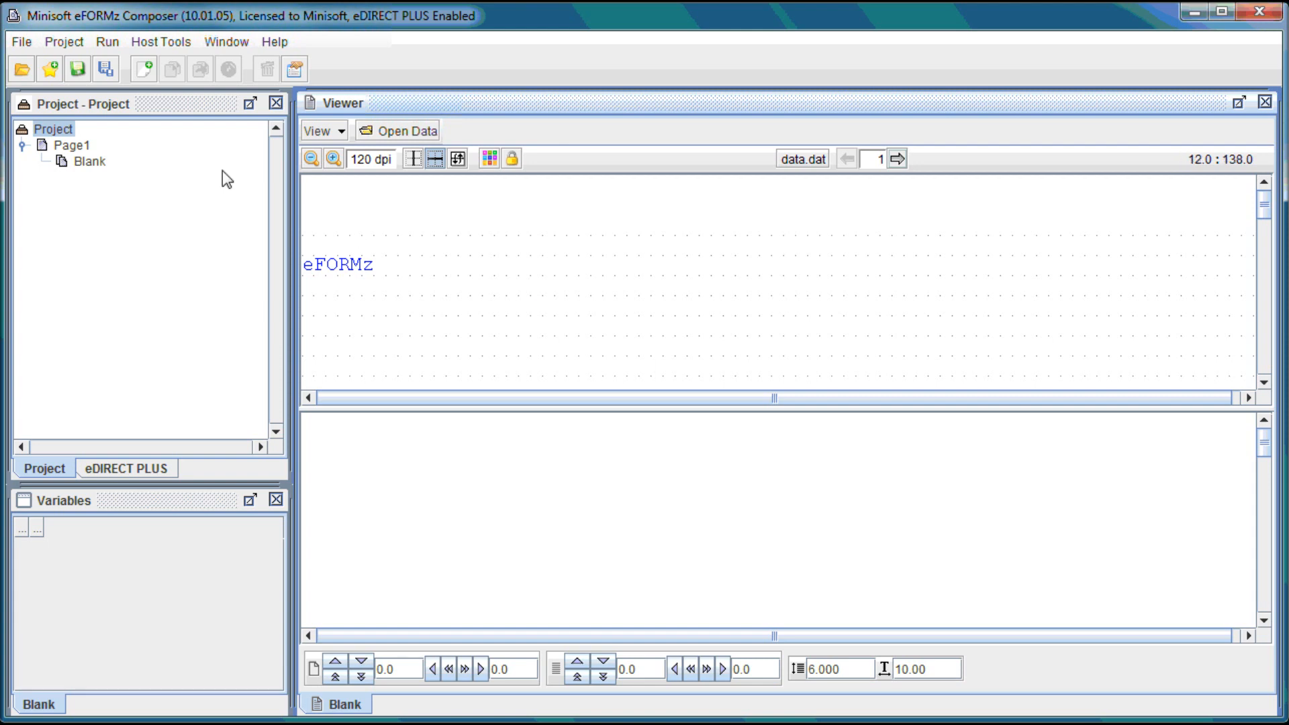
Add ed+-black-med-bkgw.jpg to the project's images in Project Properties, keeping scaling at None
{"action": "right_click", "coordinate": [70, 134]}
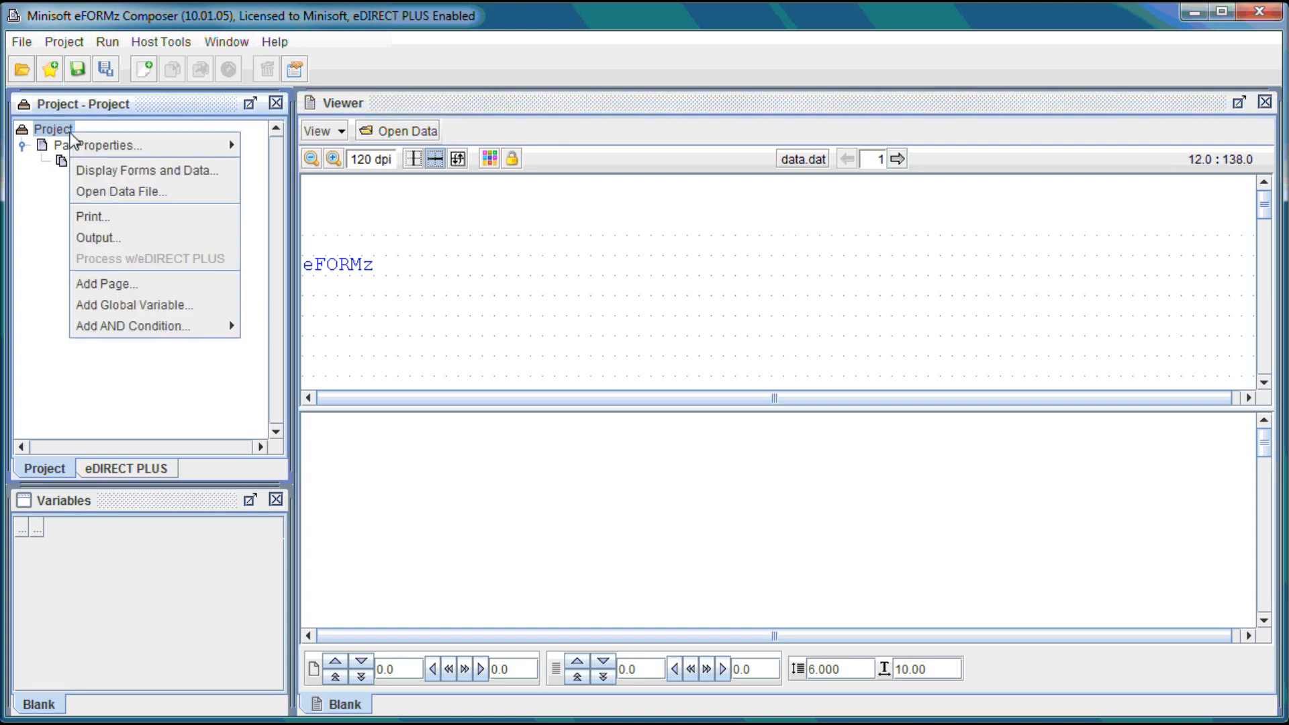
{"action": "mouse_move", "coordinate": [188, 146]}
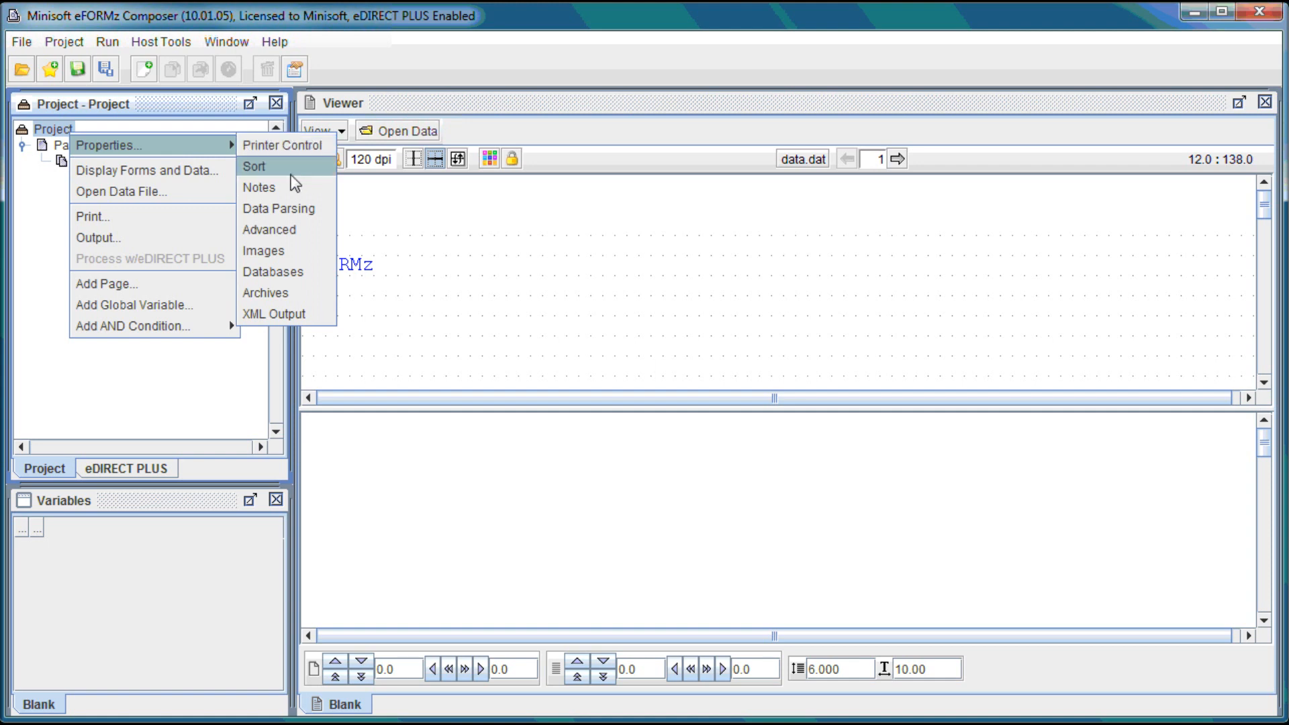
{"action": "left_click", "coordinate": [295, 249]}
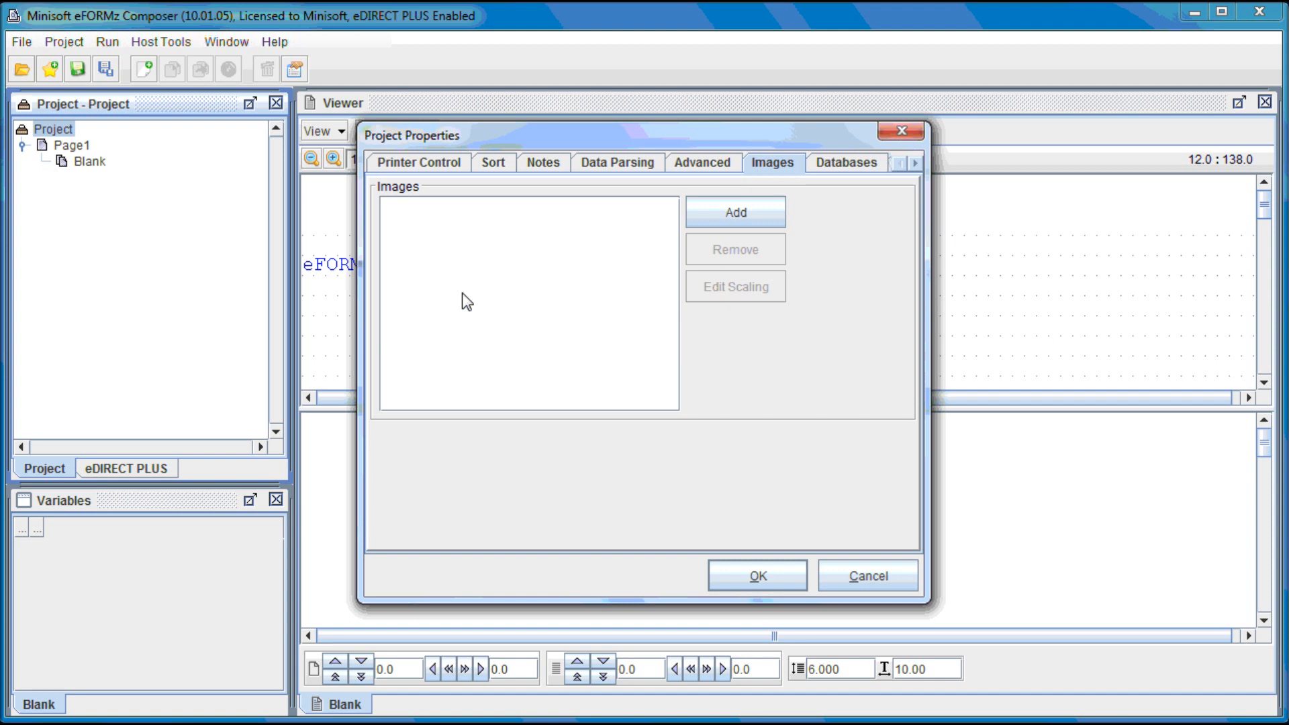
{"action": "left_click", "coordinate": [748, 213]}
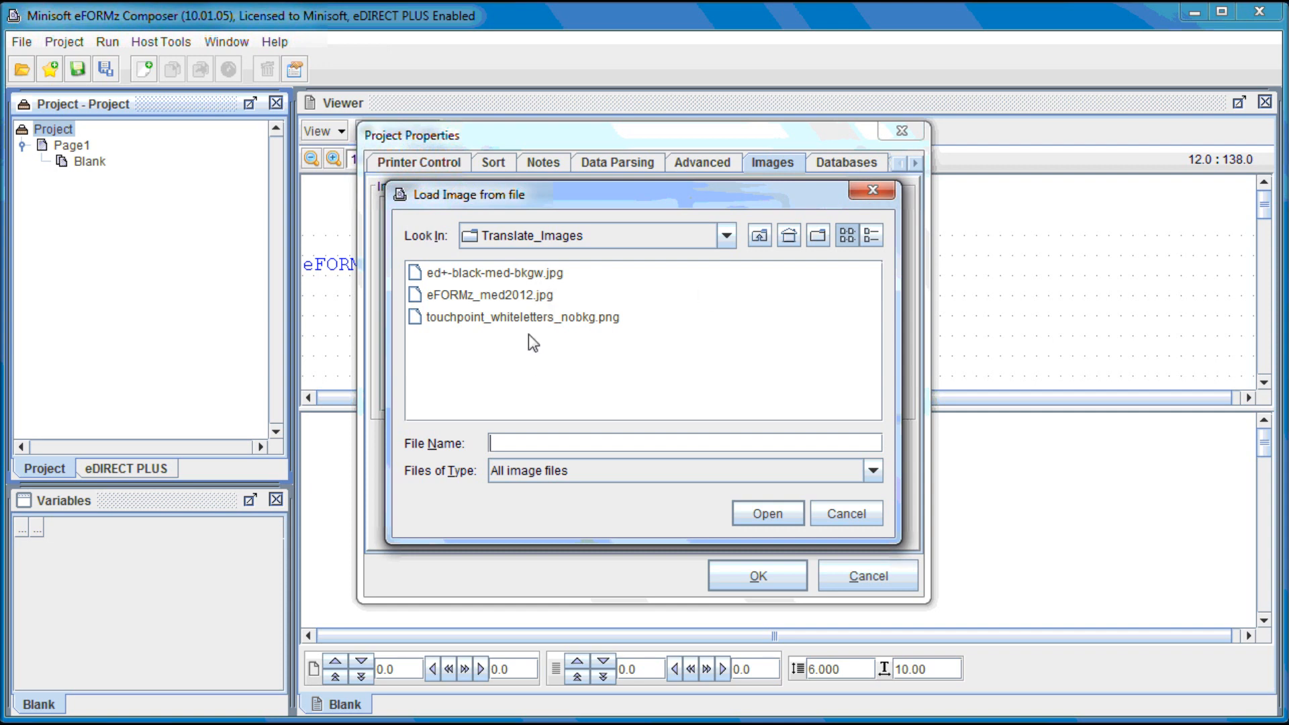
{"action": "double_click", "coordinate": [551, 274]}
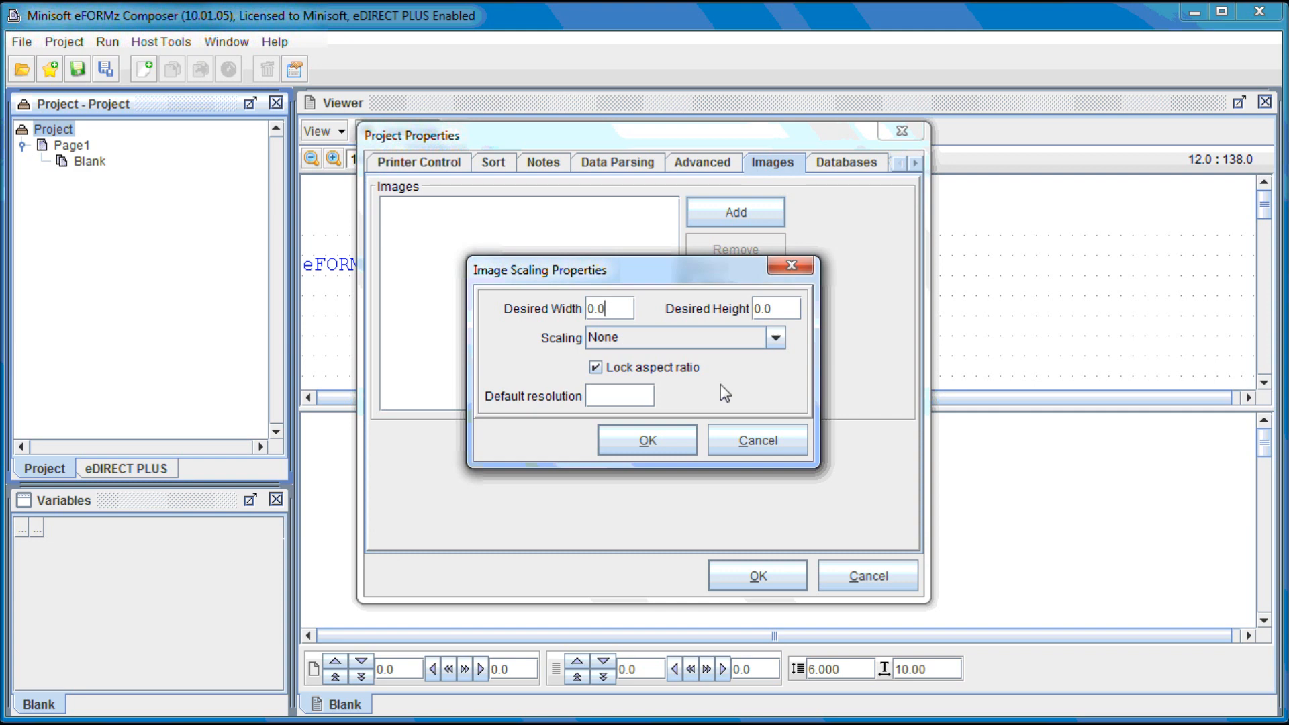
{"action": "left_click", "coordinate": [675, 450]}
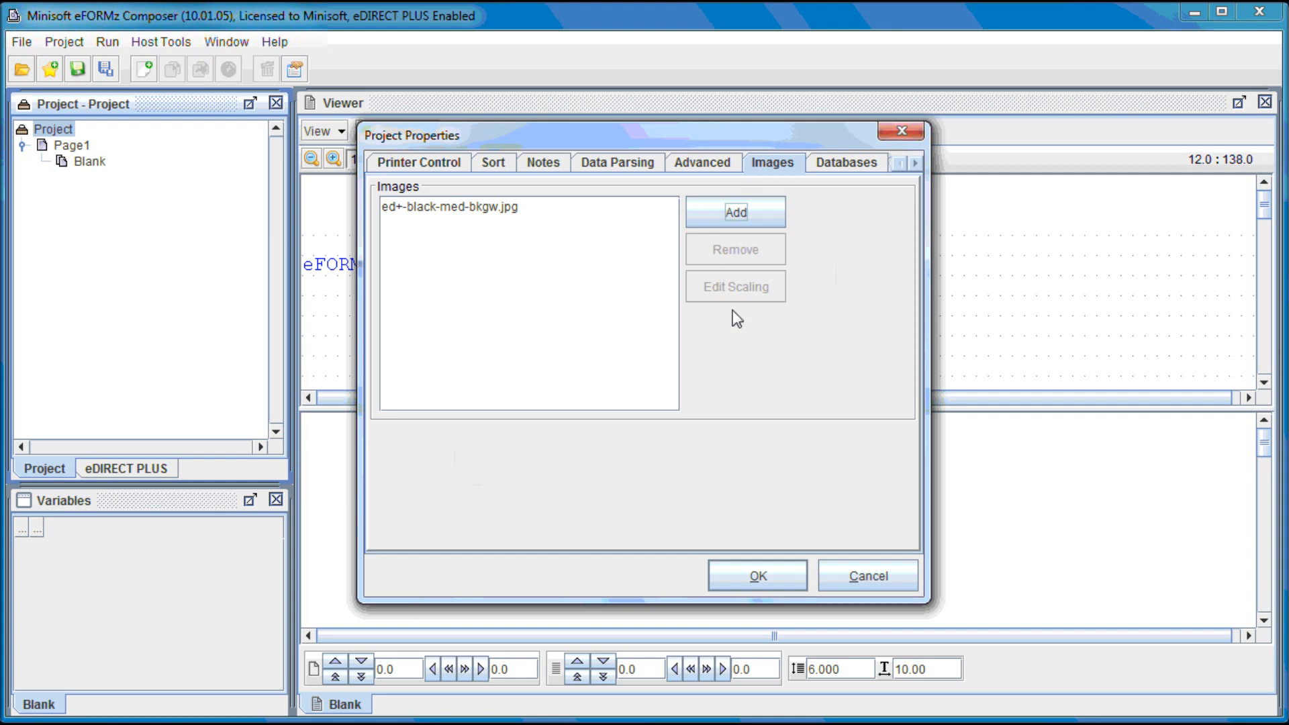
Add eFORMz_med2012.jpg and touchpoint_whiteletters_nobkg.png to the project's images with default scaling, and apply the project properties
{"action": "left_click", "coordinate": [754, 212]}
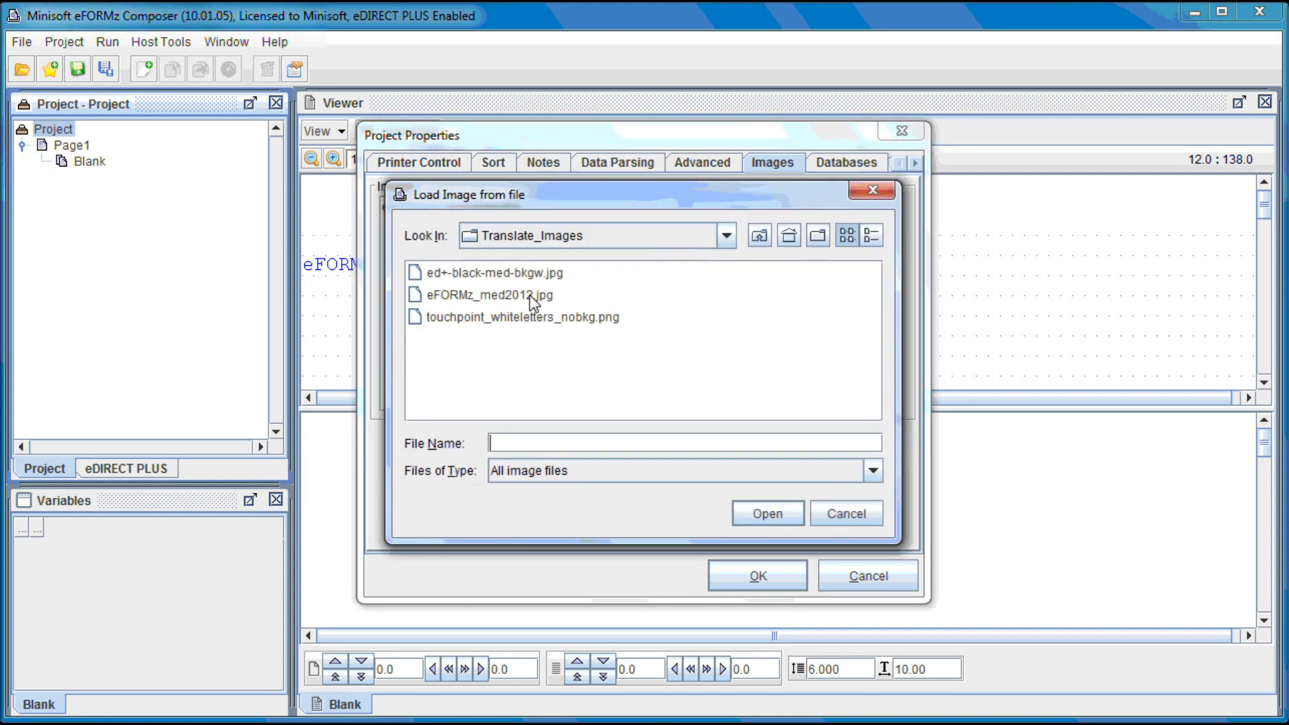
{"action": "double_click", "coordinate": [530, 297]}
{"action": "left_click", "coordinate": [650, 449]}
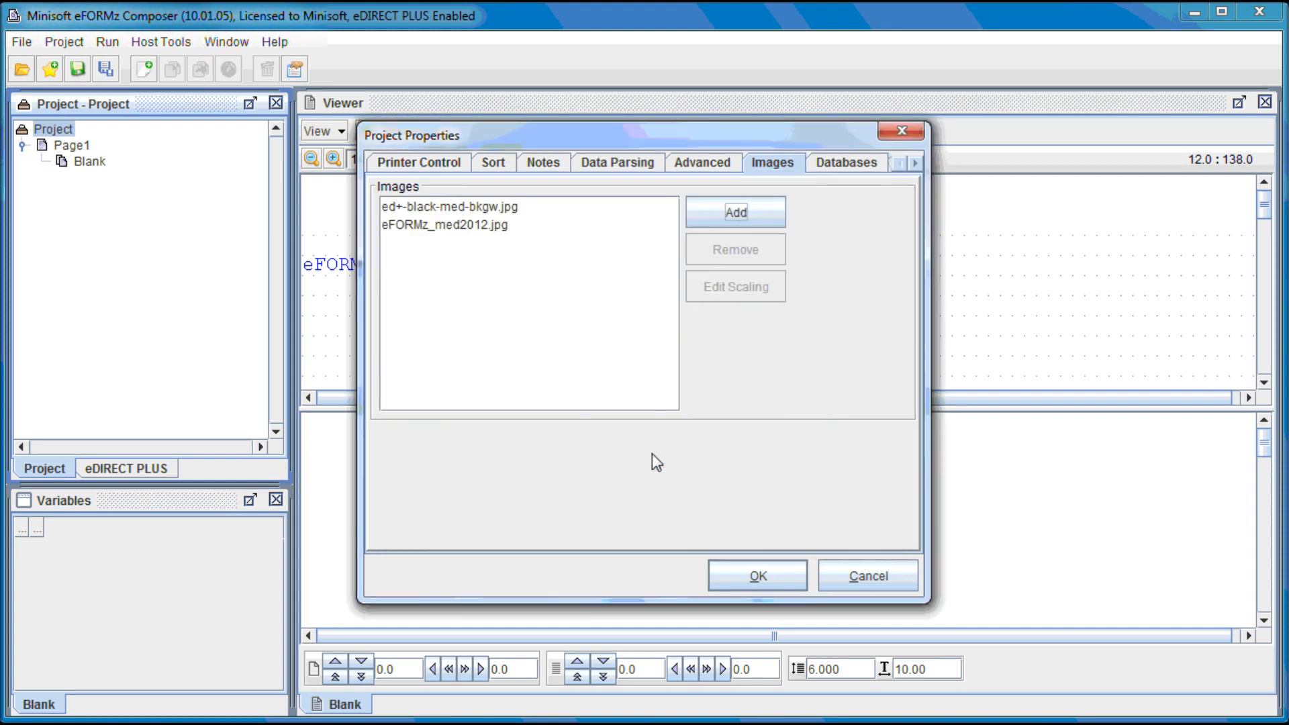
{"action": "left_click", "coordinate": [731, 216]}
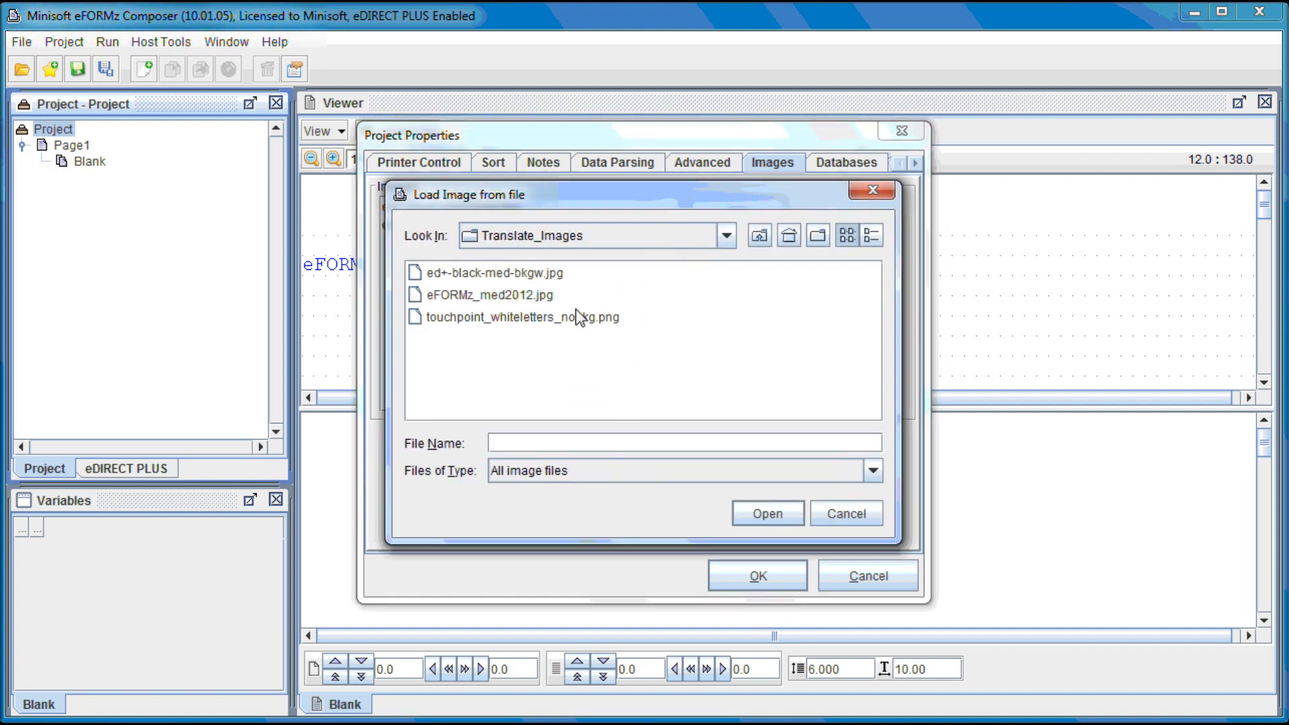
{"action": "double_click", "coordinate": [557, 318]}
{"action": "left_click", "coordinate": [650, 441]}
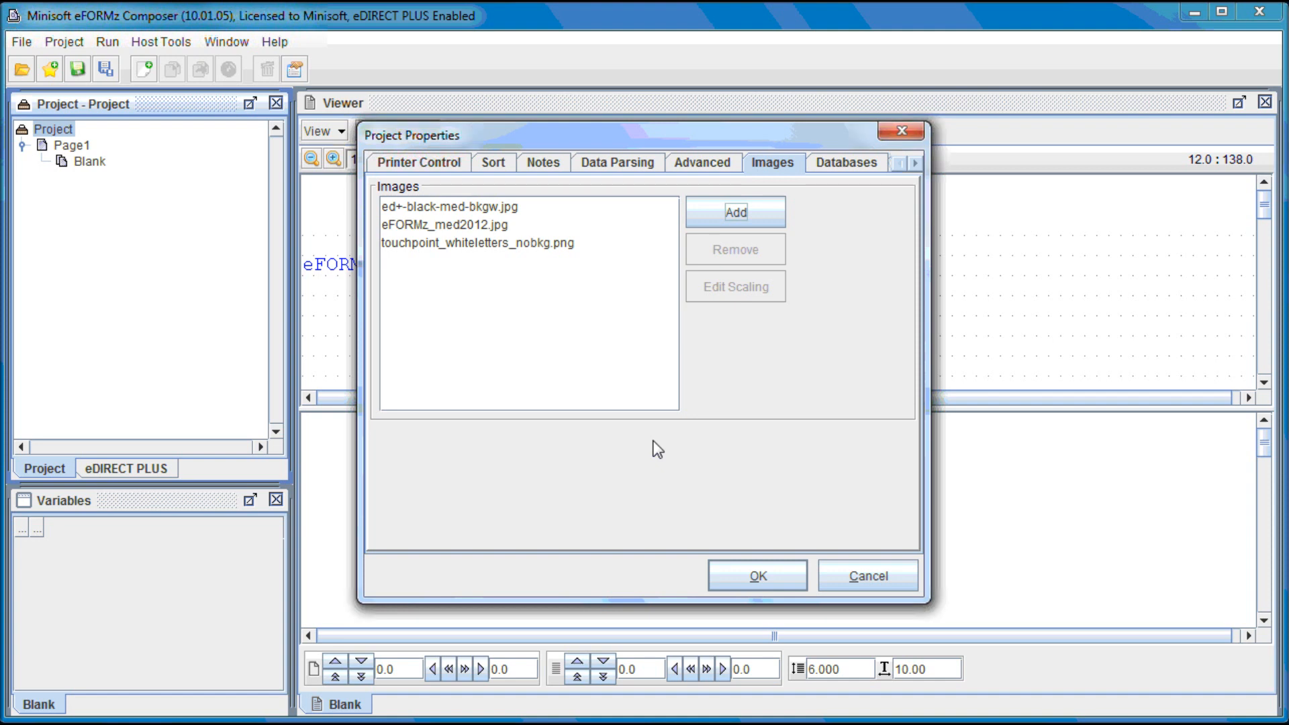
{"action": "left_click", "coordinate": [539, 243]}
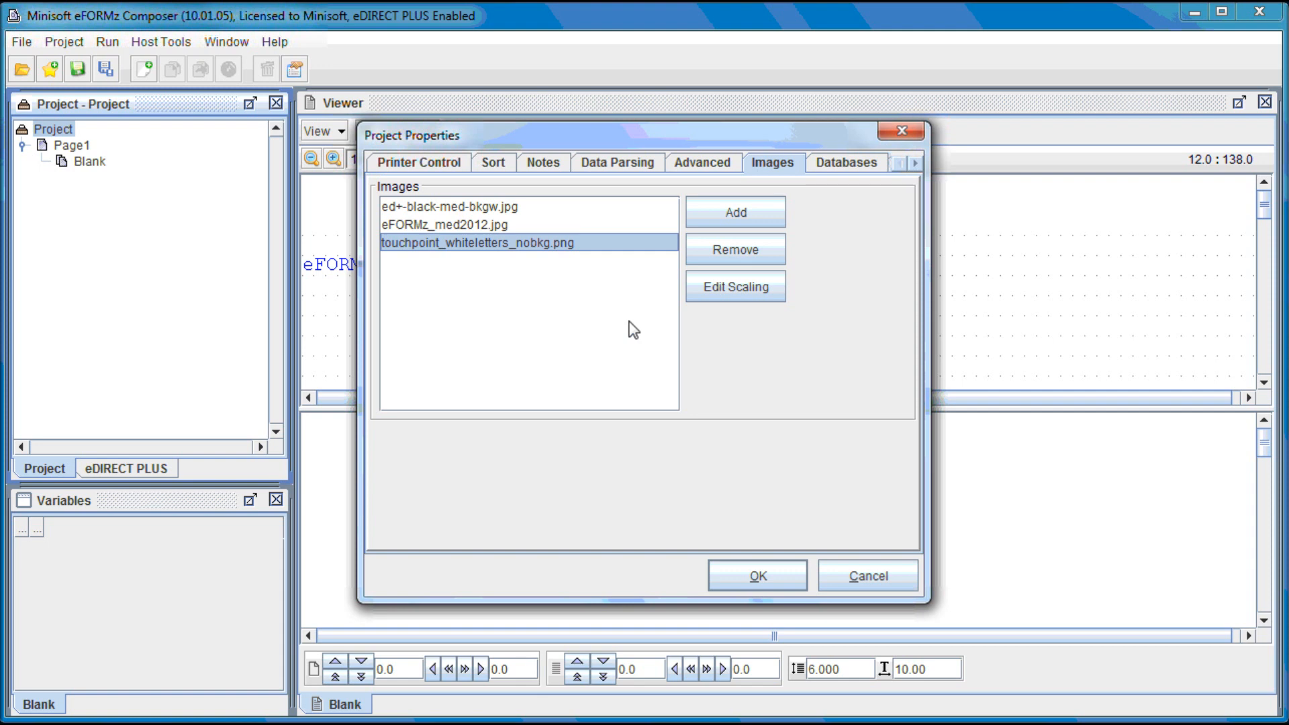
{"action": "left_click", "coordinate": [757, 576]}
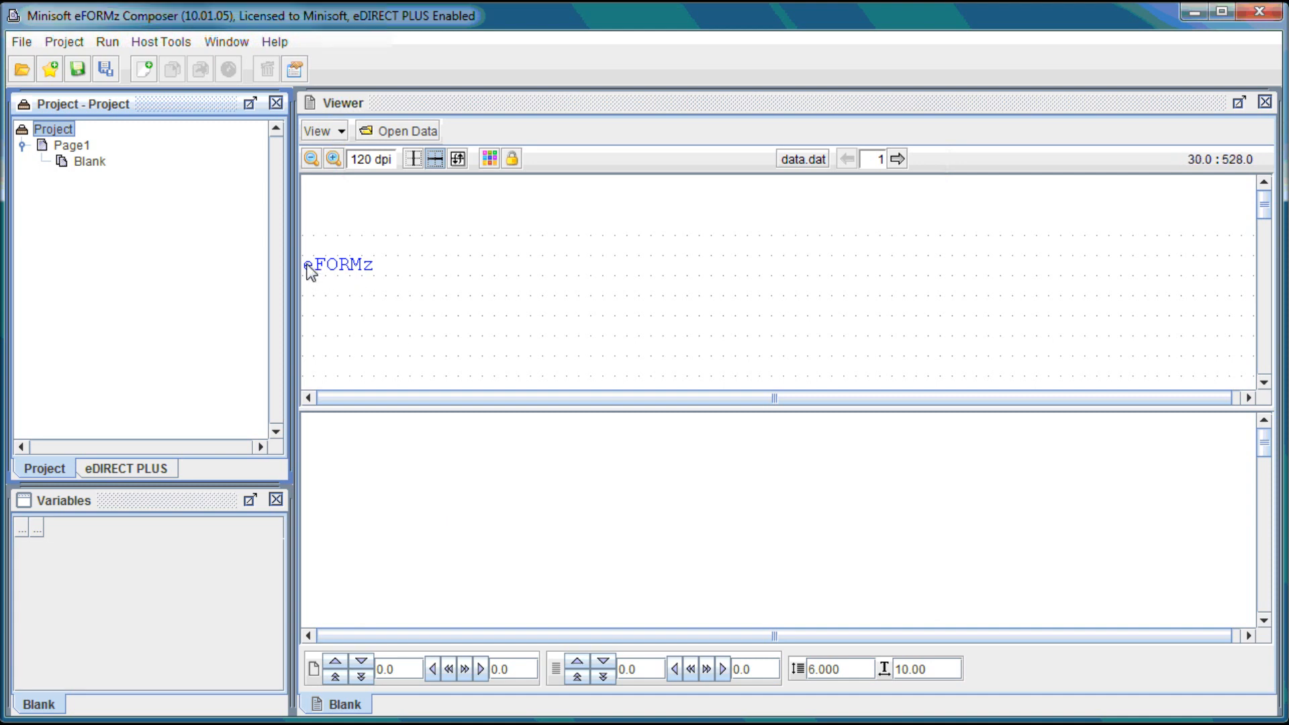
Create a 15-character variable over the eFORMz text in the input data, keeping the default name and settings
{"action": "left_click_drag", "start_coordinate": [307, 265], "coordinate": [412, 265]}
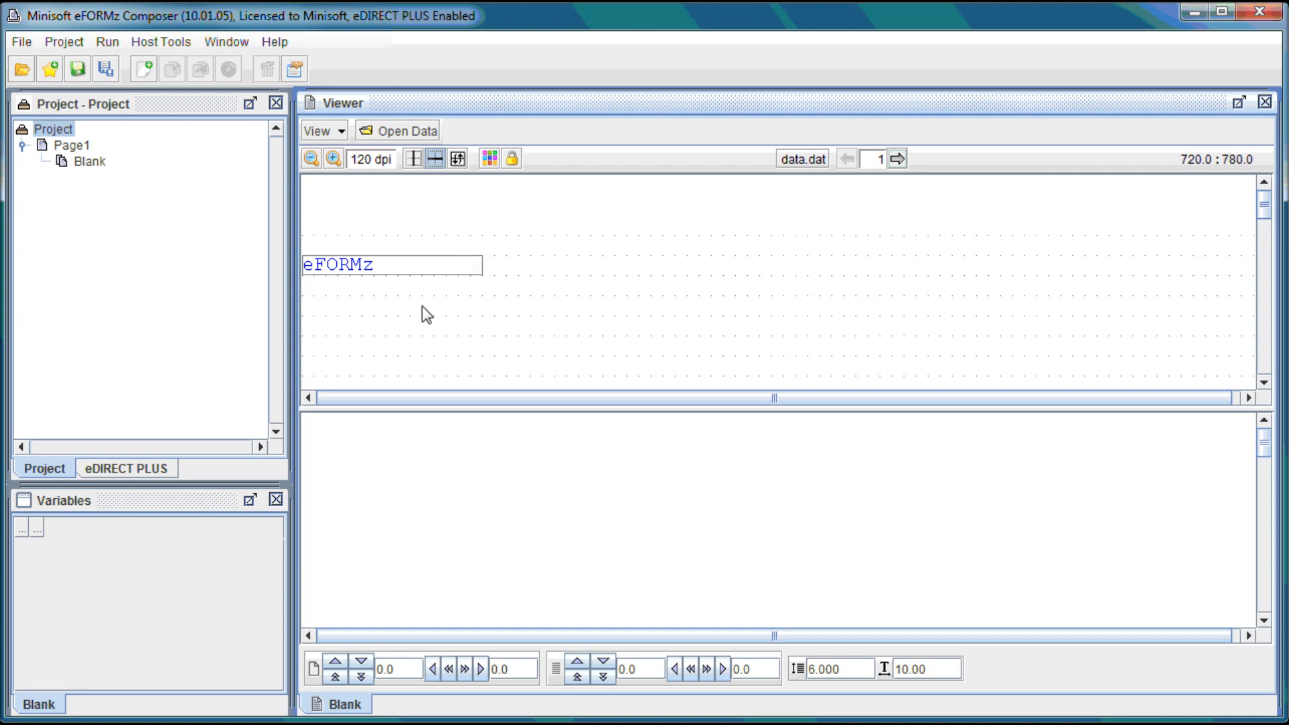
{"action": "right_click", "coordinate": [350, 272]}
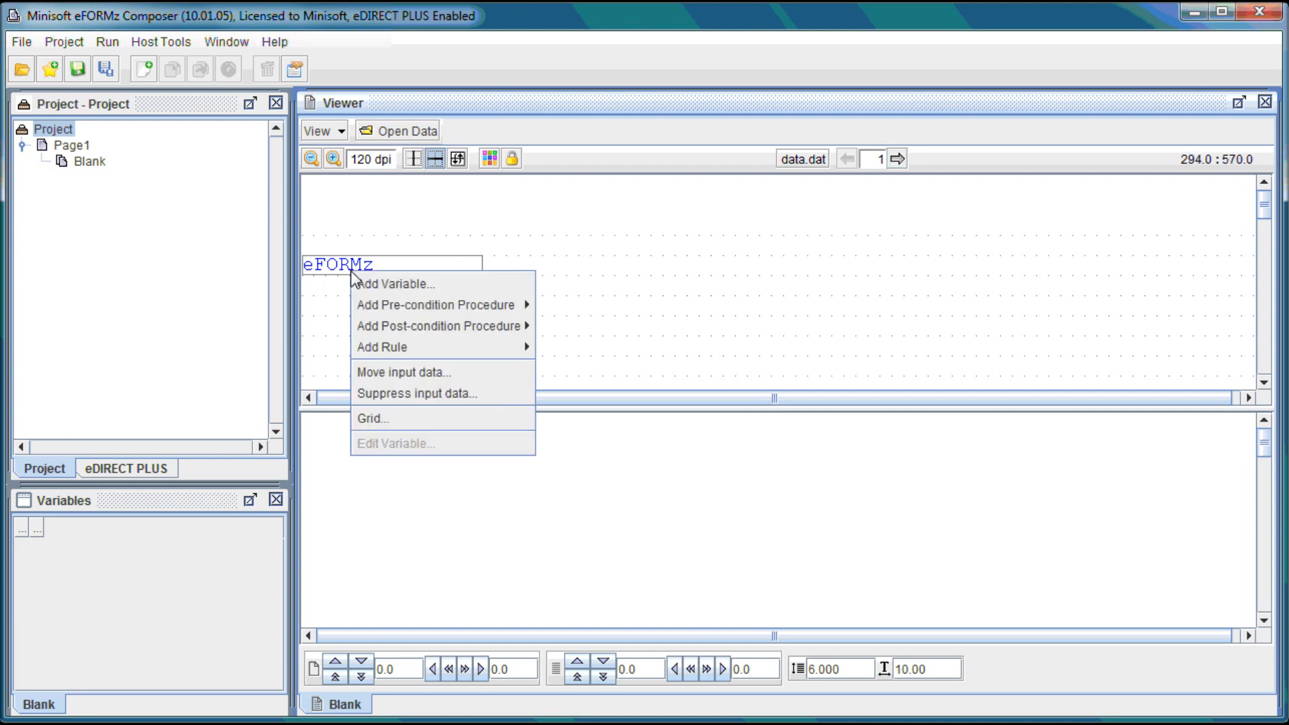
{"action": "left_click", "coordinate": [399, 285]}
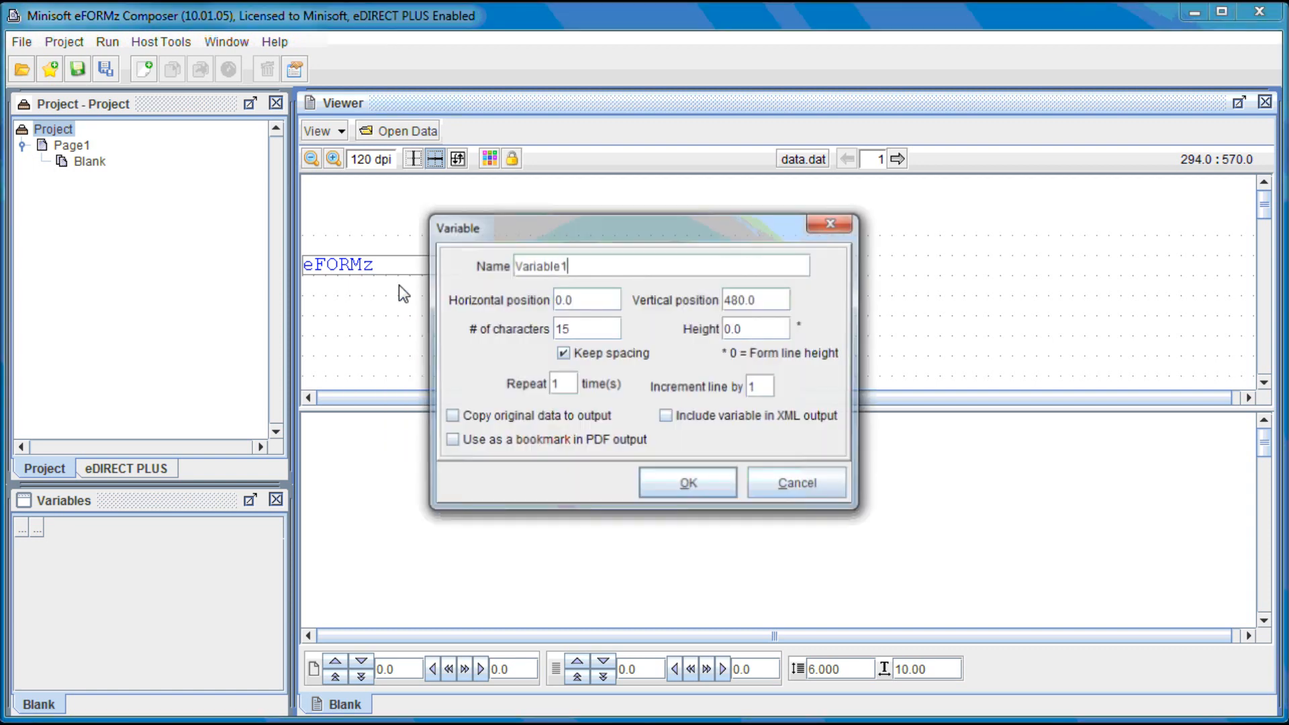
{"action": "left_click", "coordinate": [689, 485]}
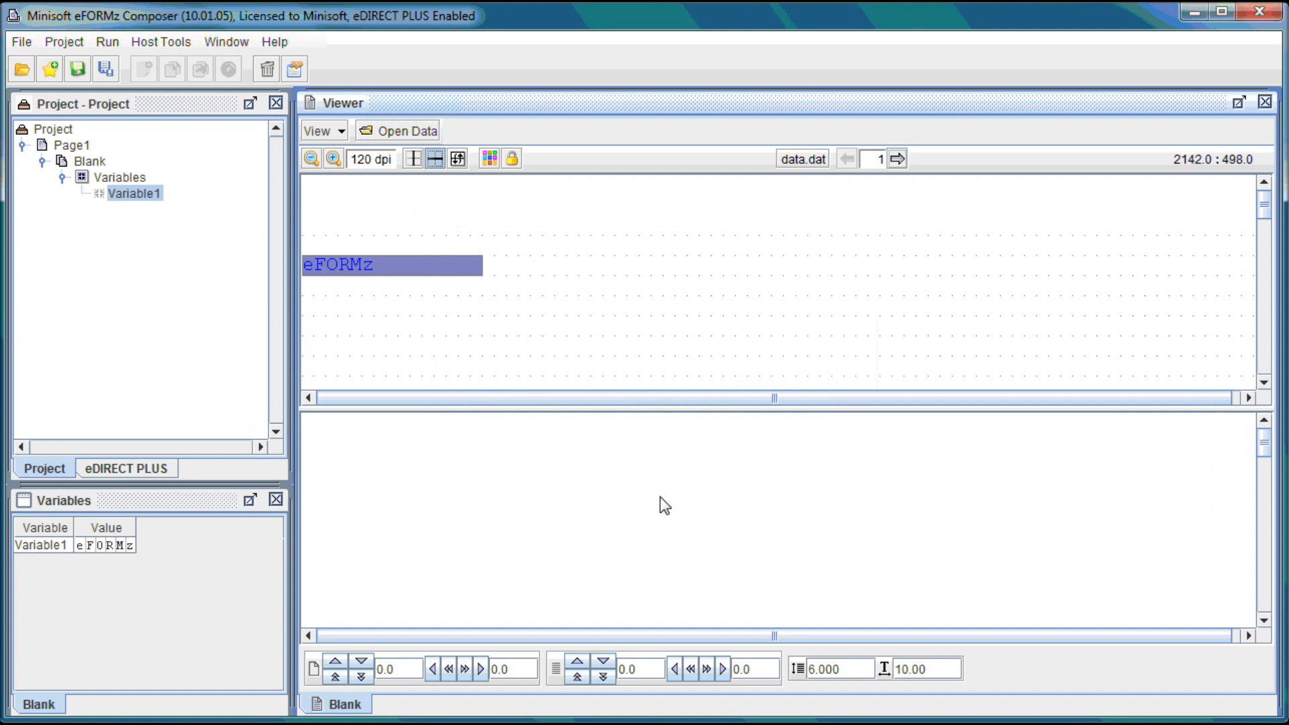
Check the new variable's value on each data page and return to the first page
{"action": "left_click", "coordinate": [897, 159]}
{"action": "left_click", "coordinate": [900, 160]}
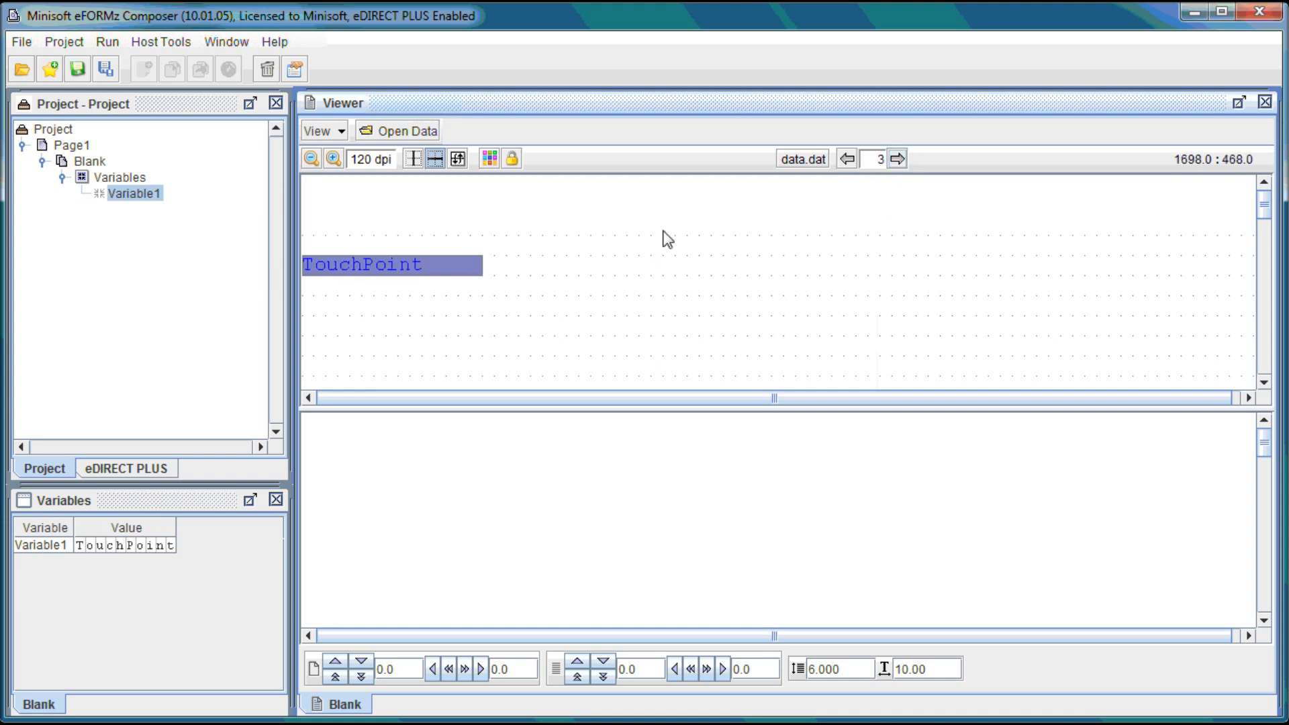
{"action": "left_click", "coordinate": [847, 161]}
{"action": "left_click", "coordinate": [847, 161]}
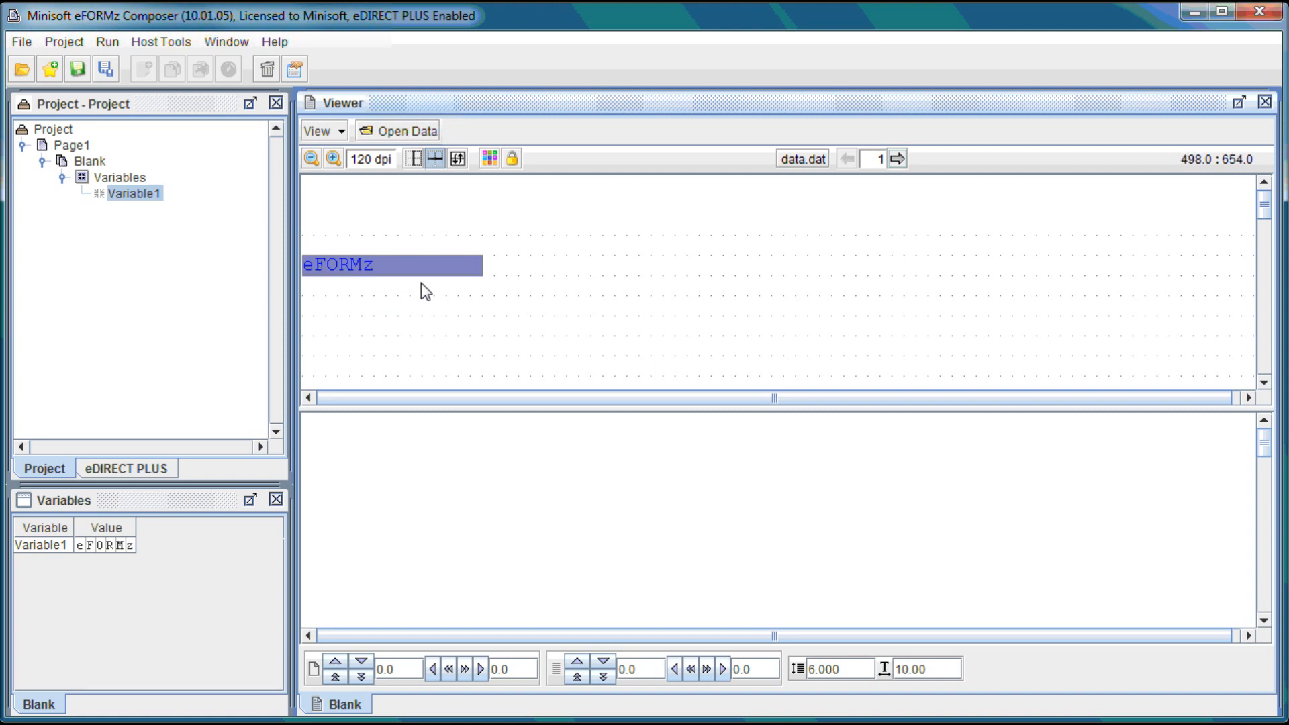
{"action": "left_click", "coordinate": [897, 159]}
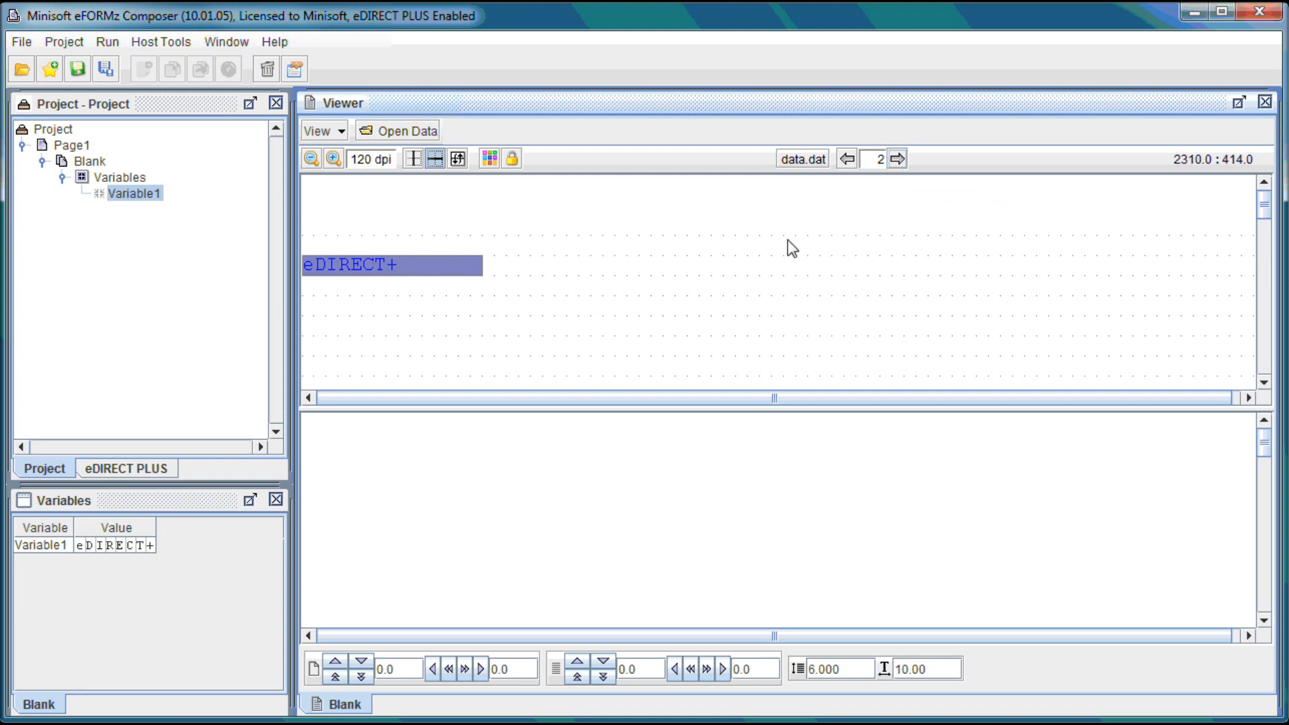
{"action": "left_click", "coordinate": [898, 159]}
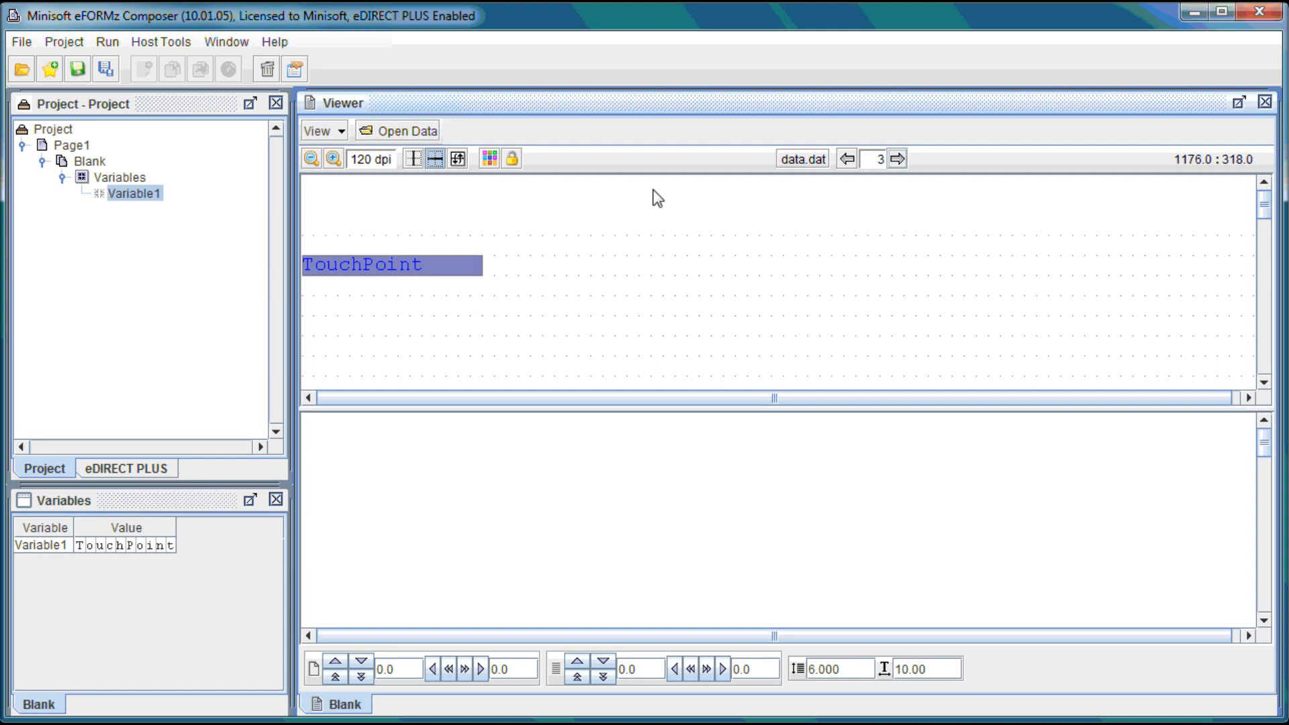
{"action": "double_click", "coordinate": [852, 163]}
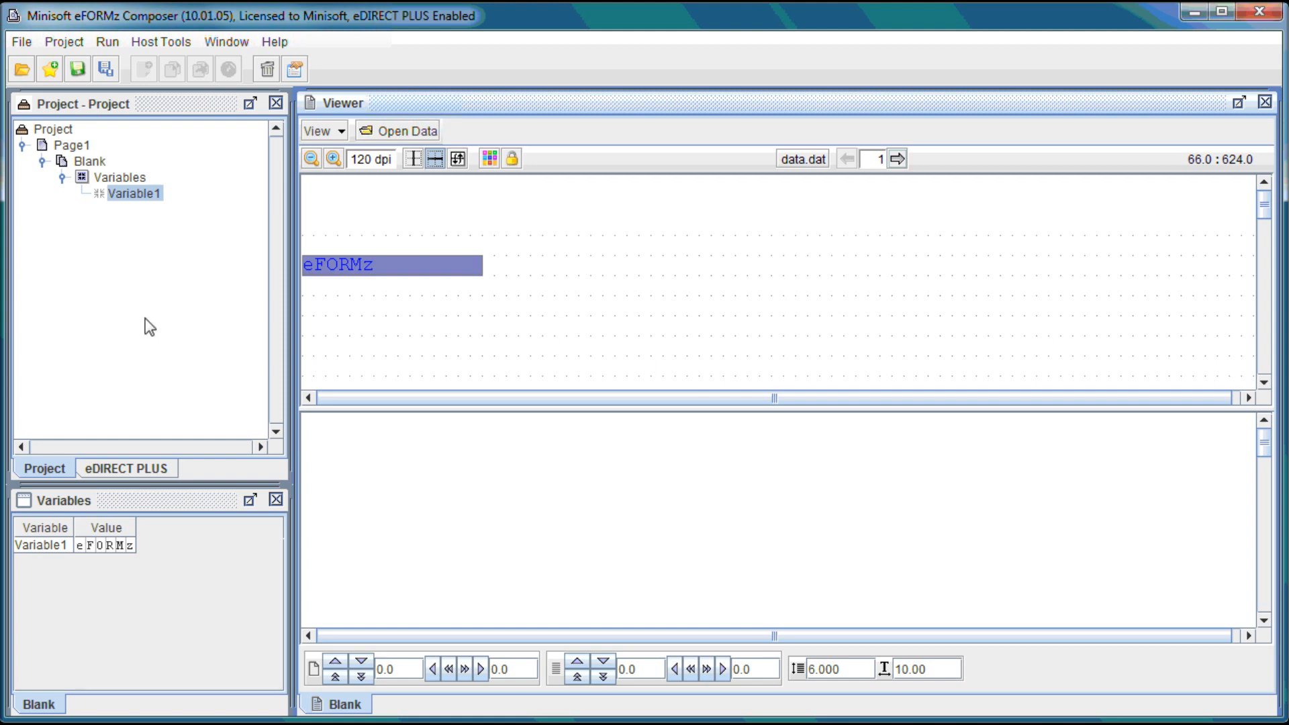
Add a Load Image rule near the upper-left of the output form, at about 354, 90, using Variable1
{"action": "right_click", "coordinate": [360, 429]}
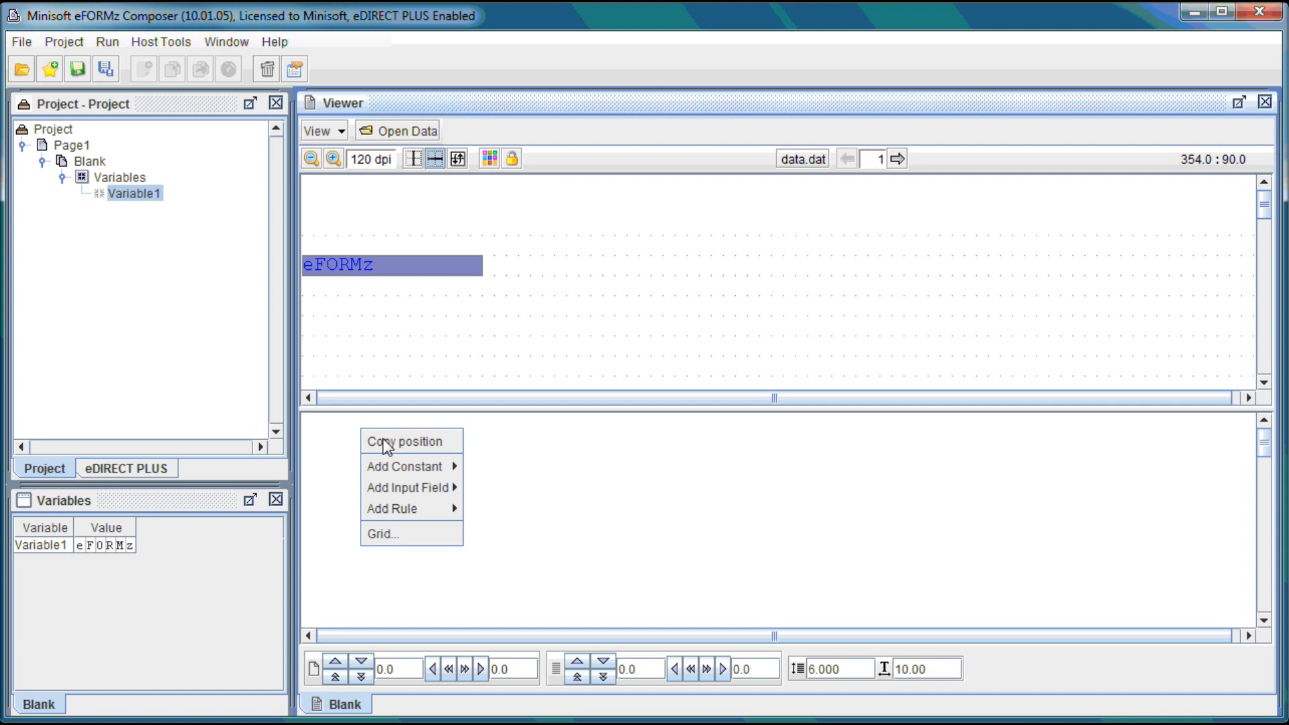
{"action": "mouse_move", "coordinate": [423, 514]}
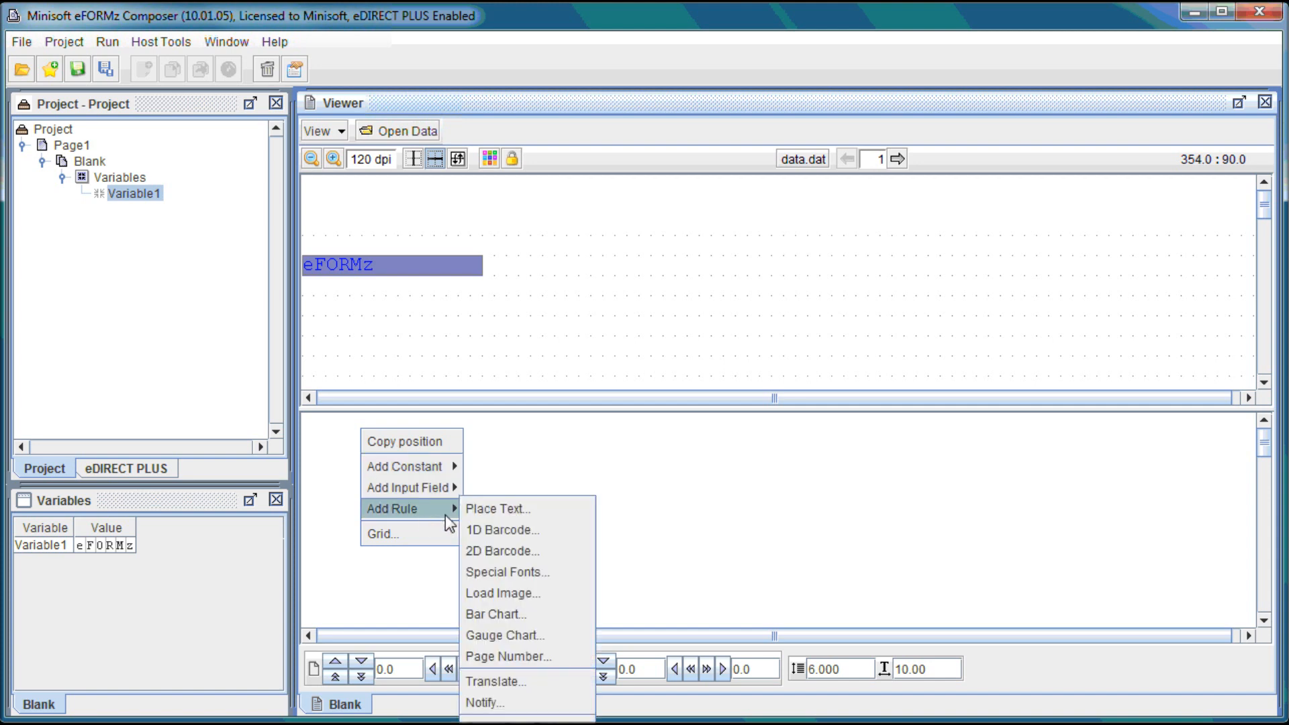
{"action": "left_click", "coordinate": [533, 594]}
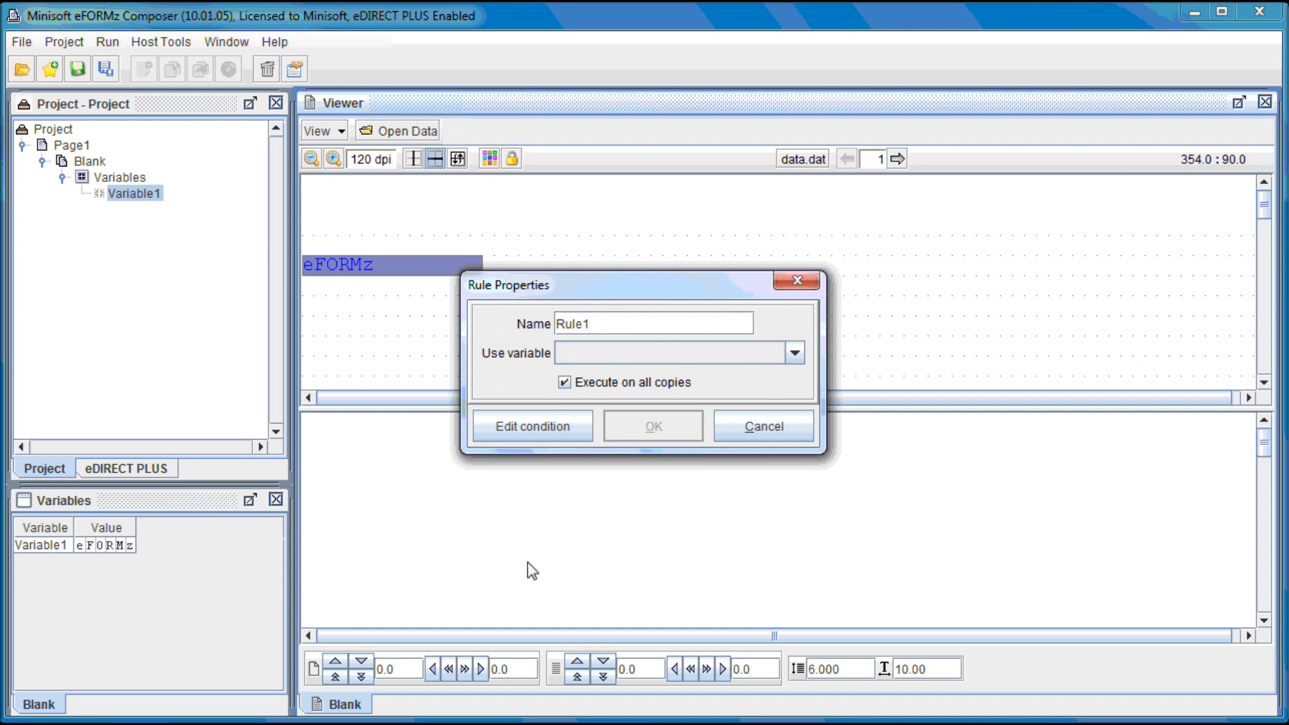
{"action": "left_click", "coordinate": [658, 367]}
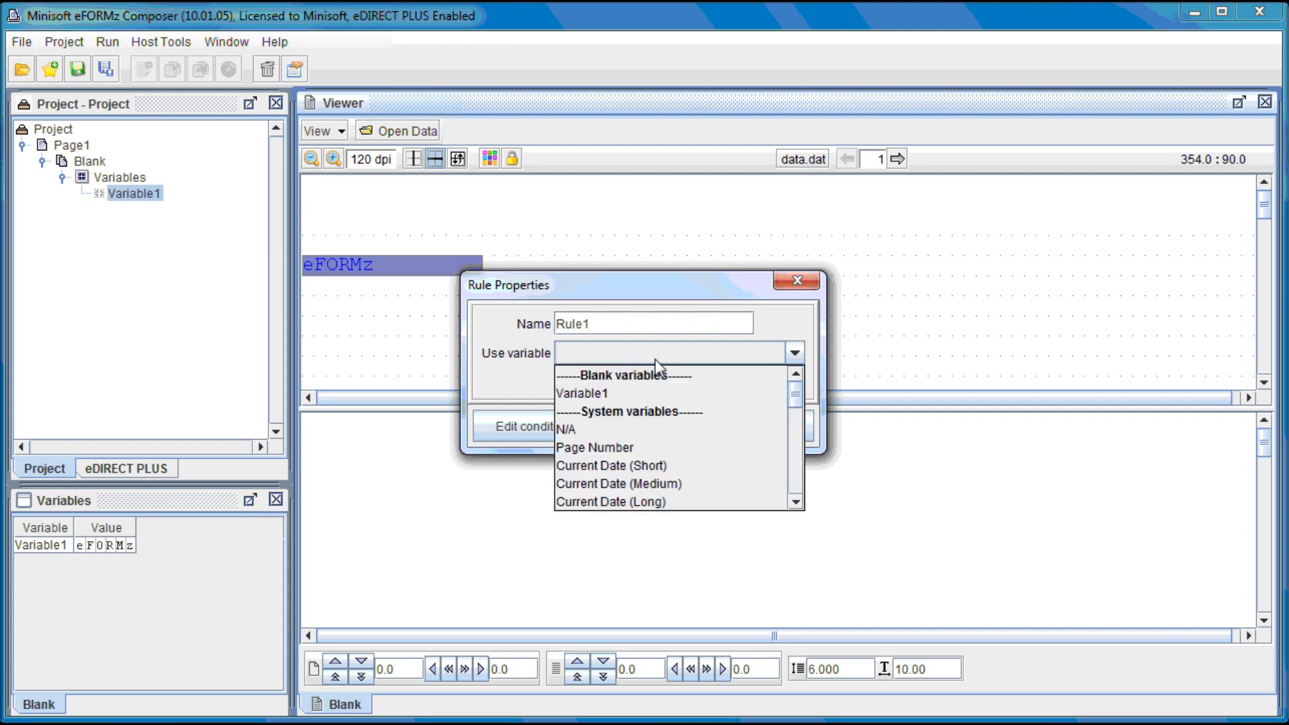
{"action": "left_click", "coordinate": [650, 392]}
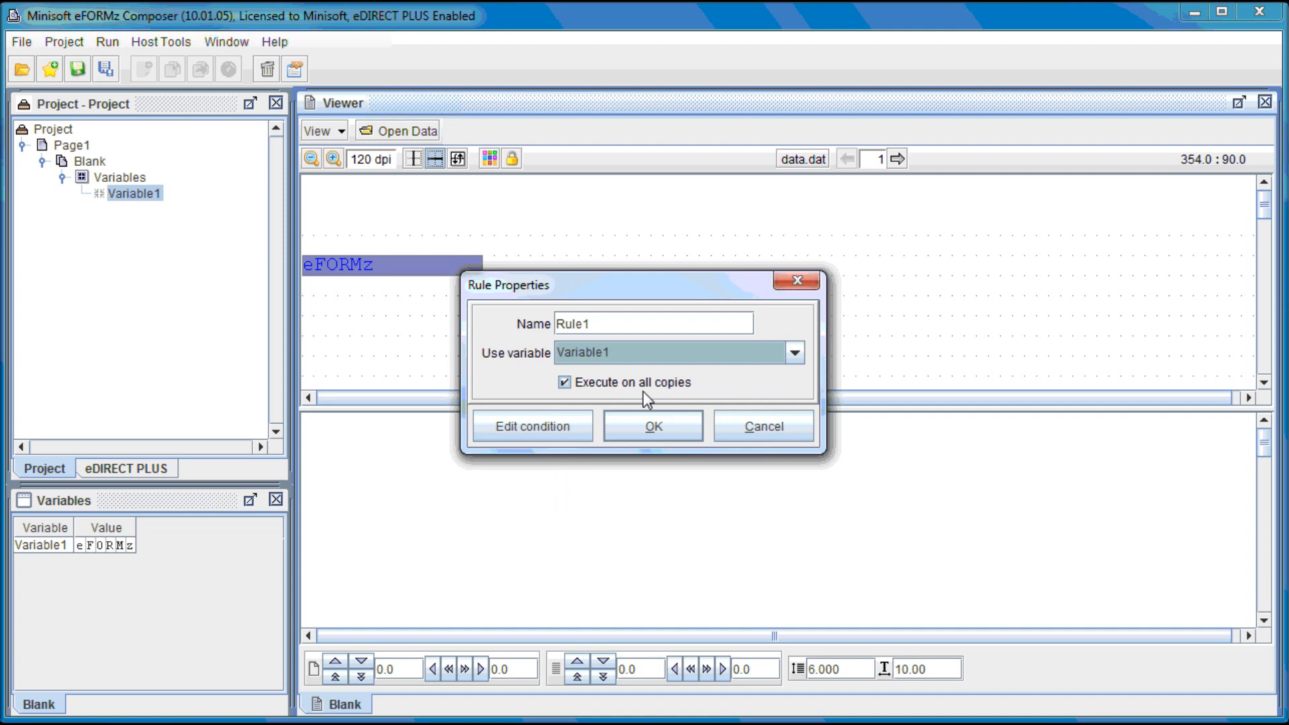
{"action": "left_click", "coordinate": [655, 427]}
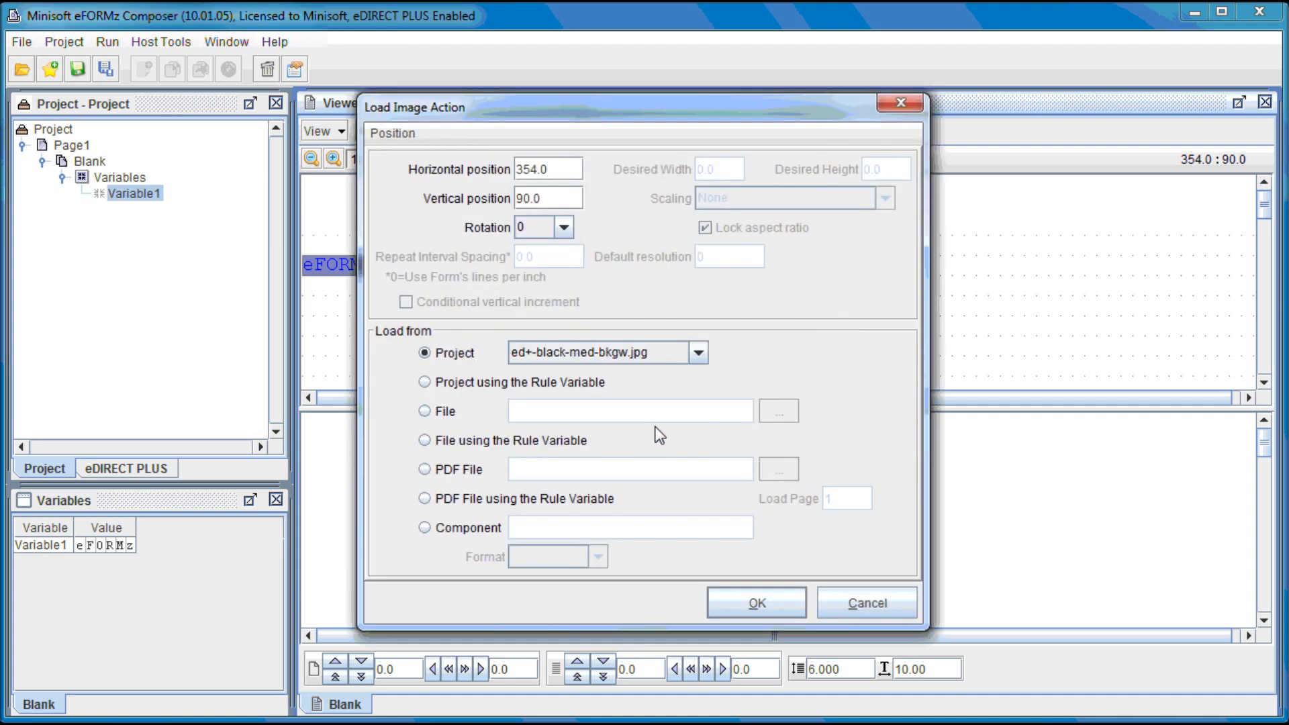
Set the Load Image action to load eFORMz_med2012.jpg from the project, and check the output on data pages 2 and 3
{"action": "left_click", "coordinate": [699, 357]}
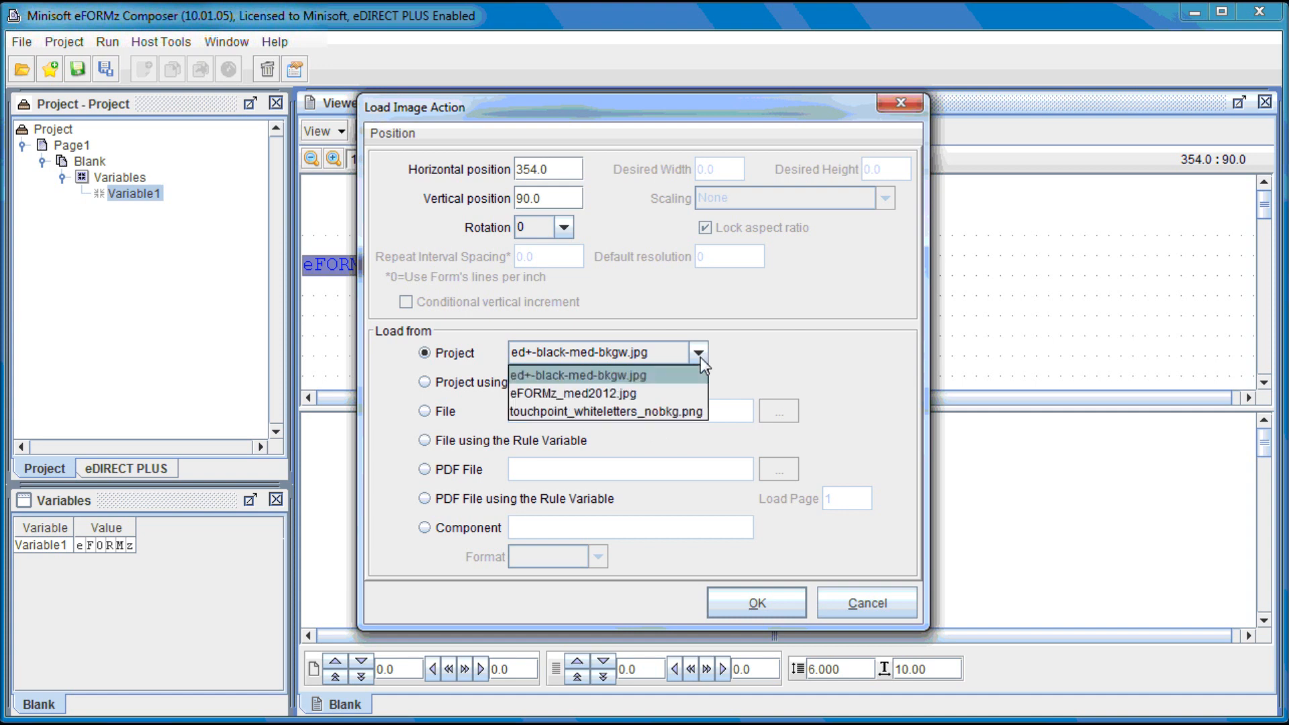
{"action": "left_click", "coordinate": [656, 395]}
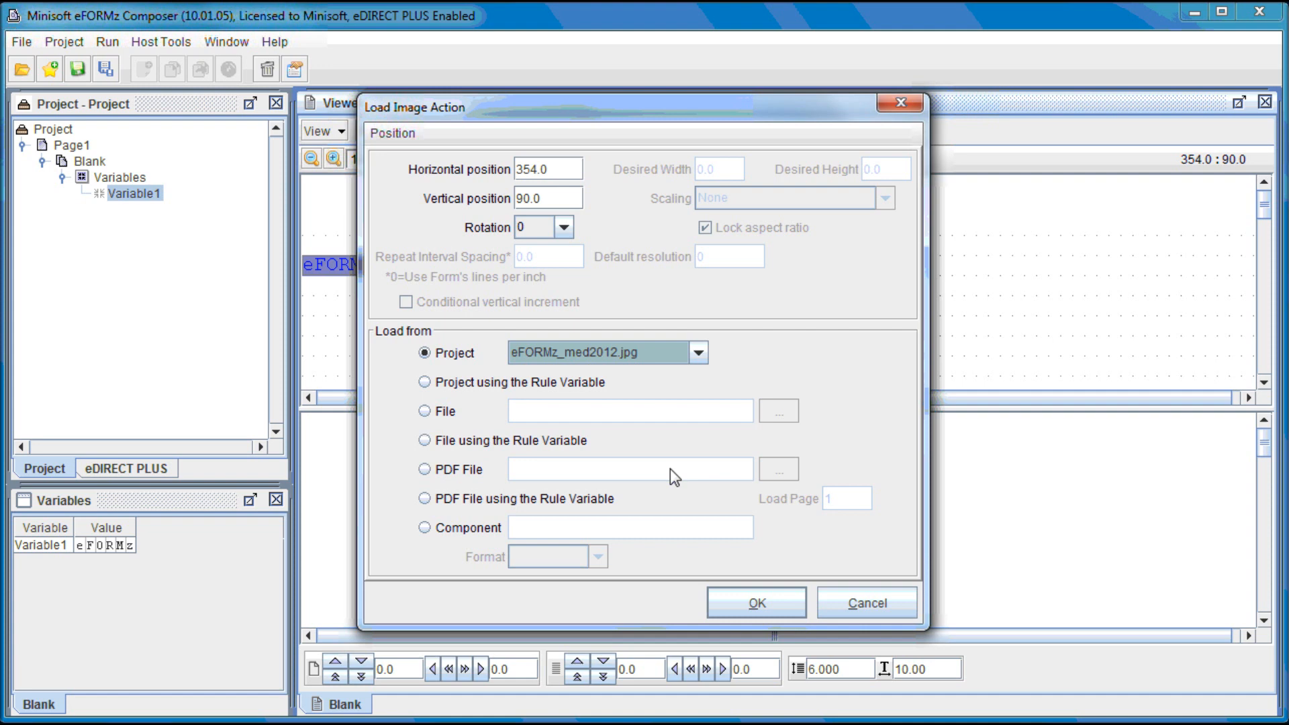
{"action": "left_click", "coordinate": [735, 602]}
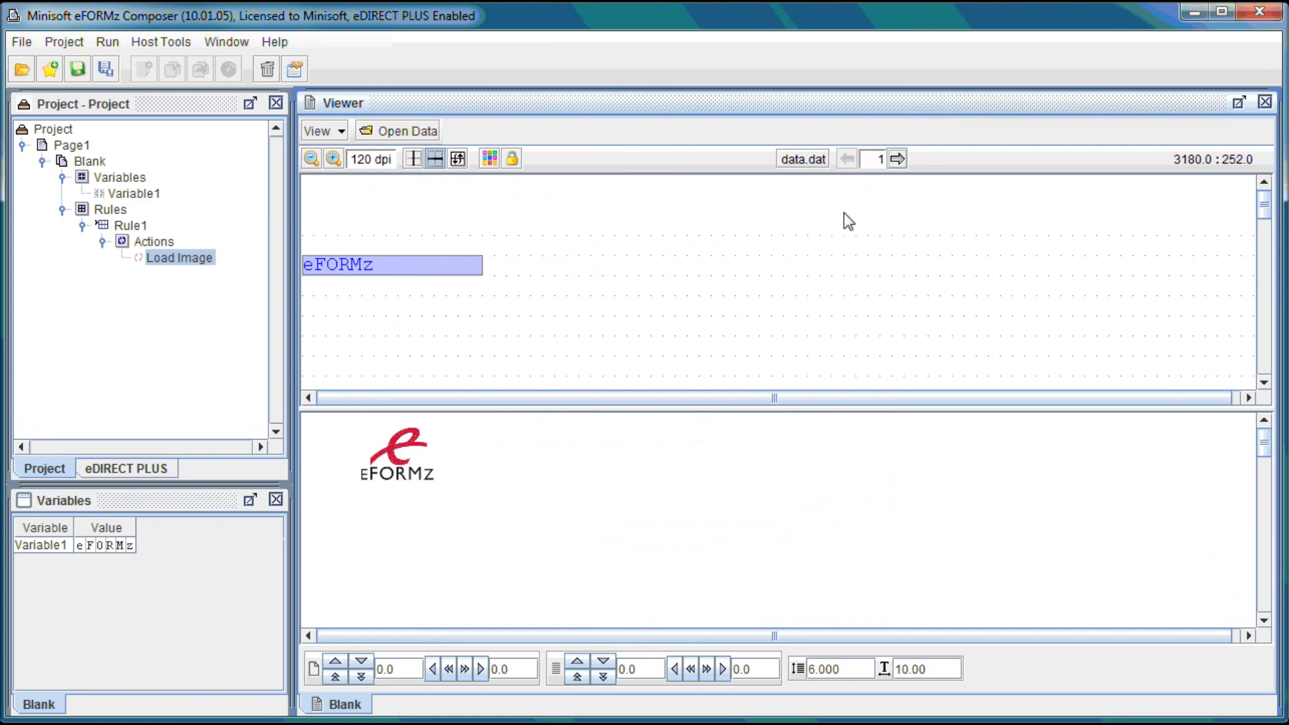
{"action": "left_click", "coordinate": [898, 160]}
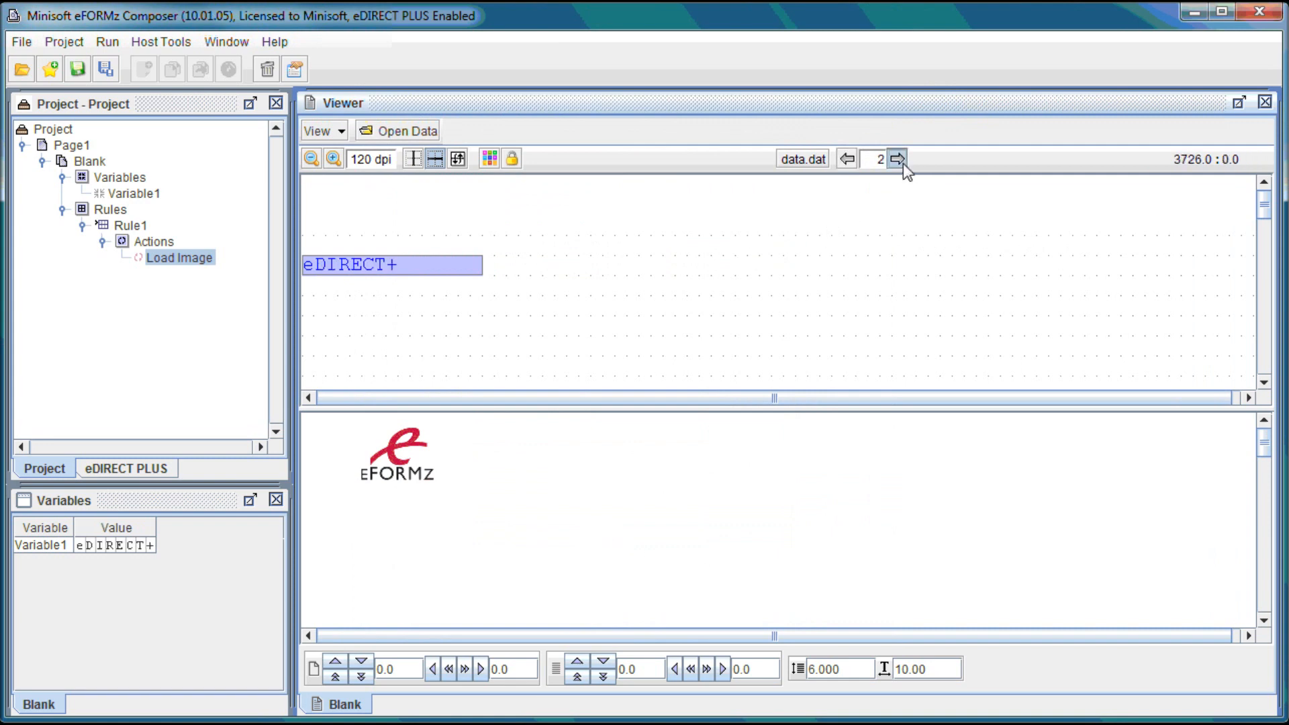
{"action": "left_click", "coordinate": [900, 160]}
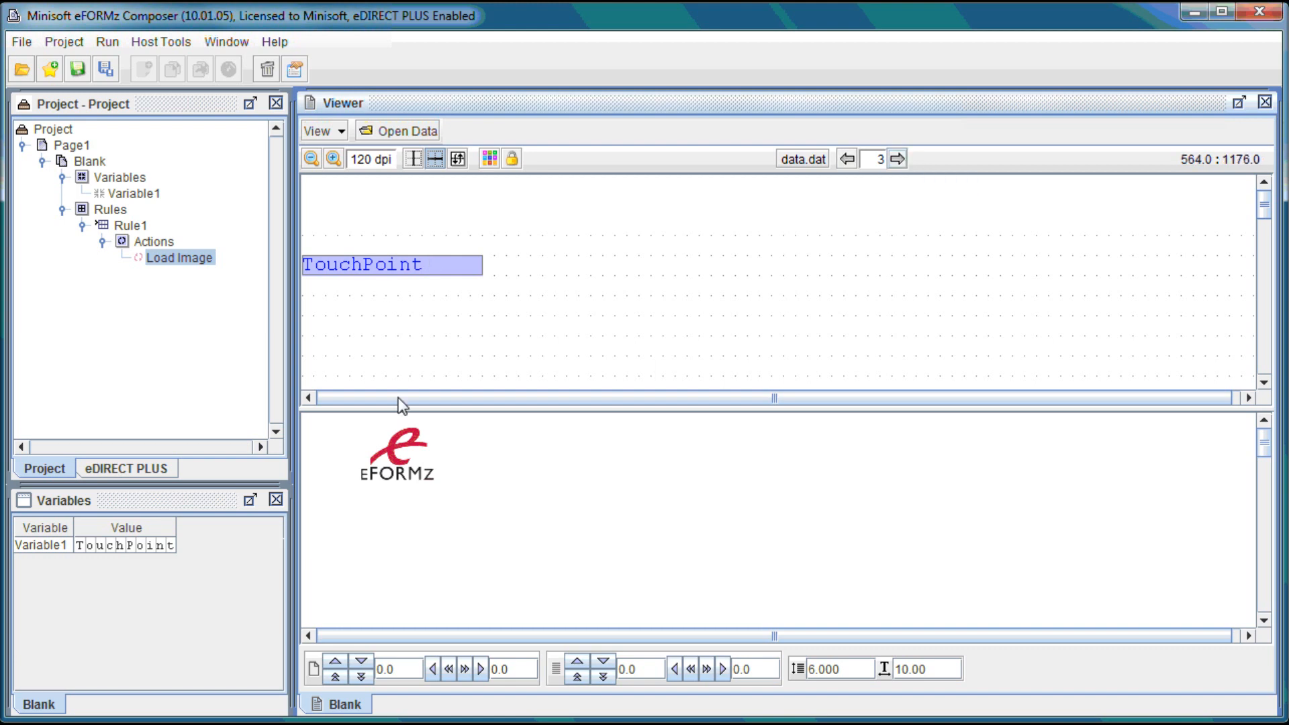
Compare the data text with the output logo on each of the three data pages and return to page 1
{"action": "left_click", "coordinate": [849, 162]}
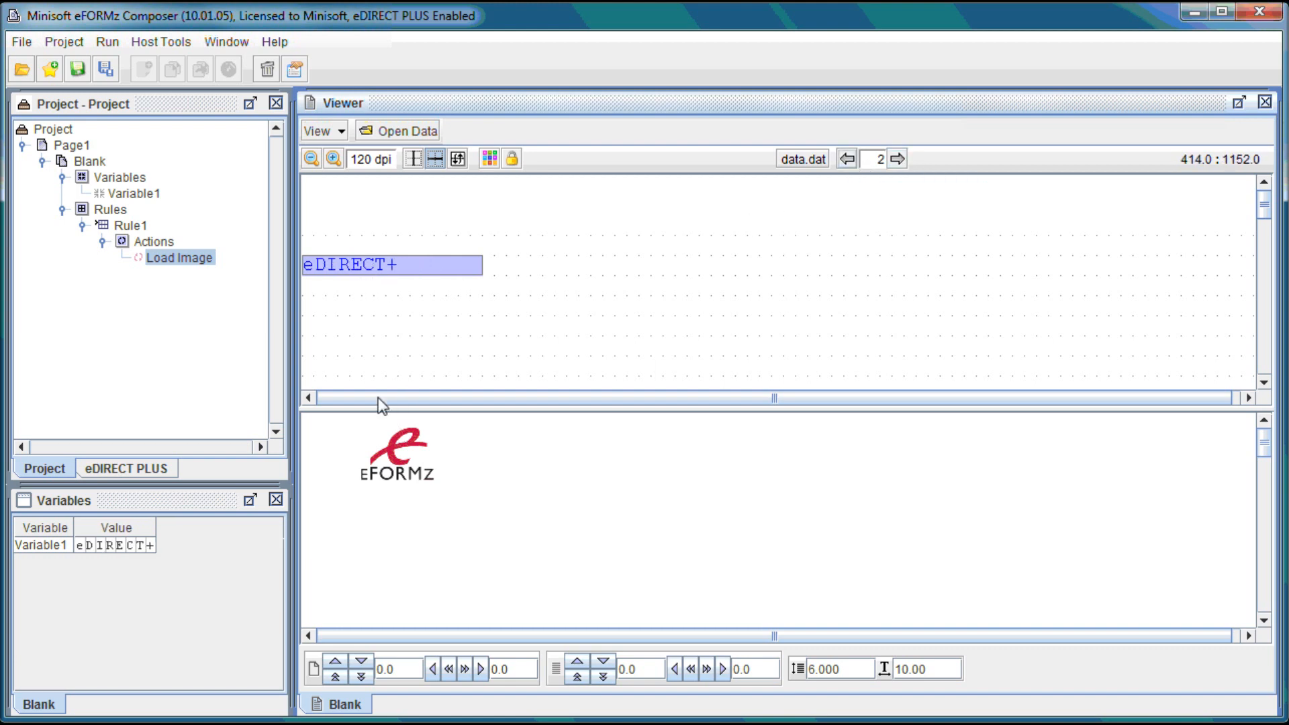
{"action": "left_click", "coordinate": [847, 159]}
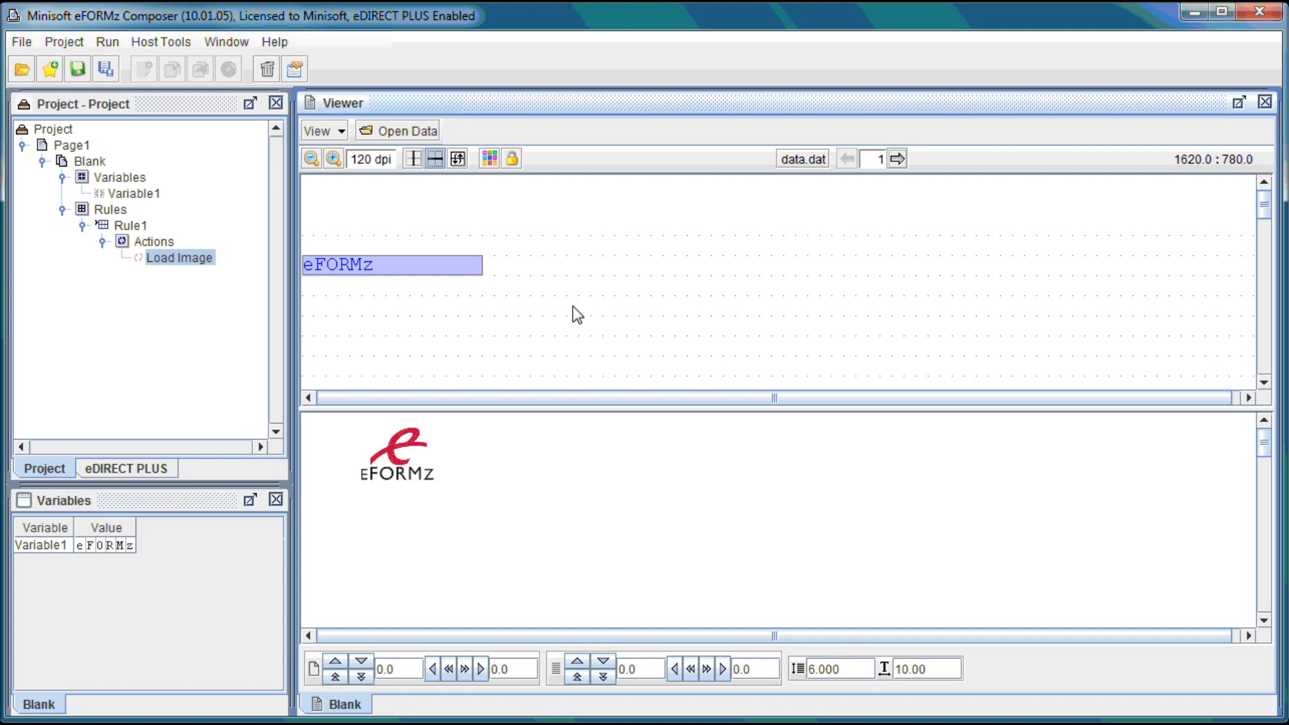
{"action": "left_click", "coordinate": [898, 159]}
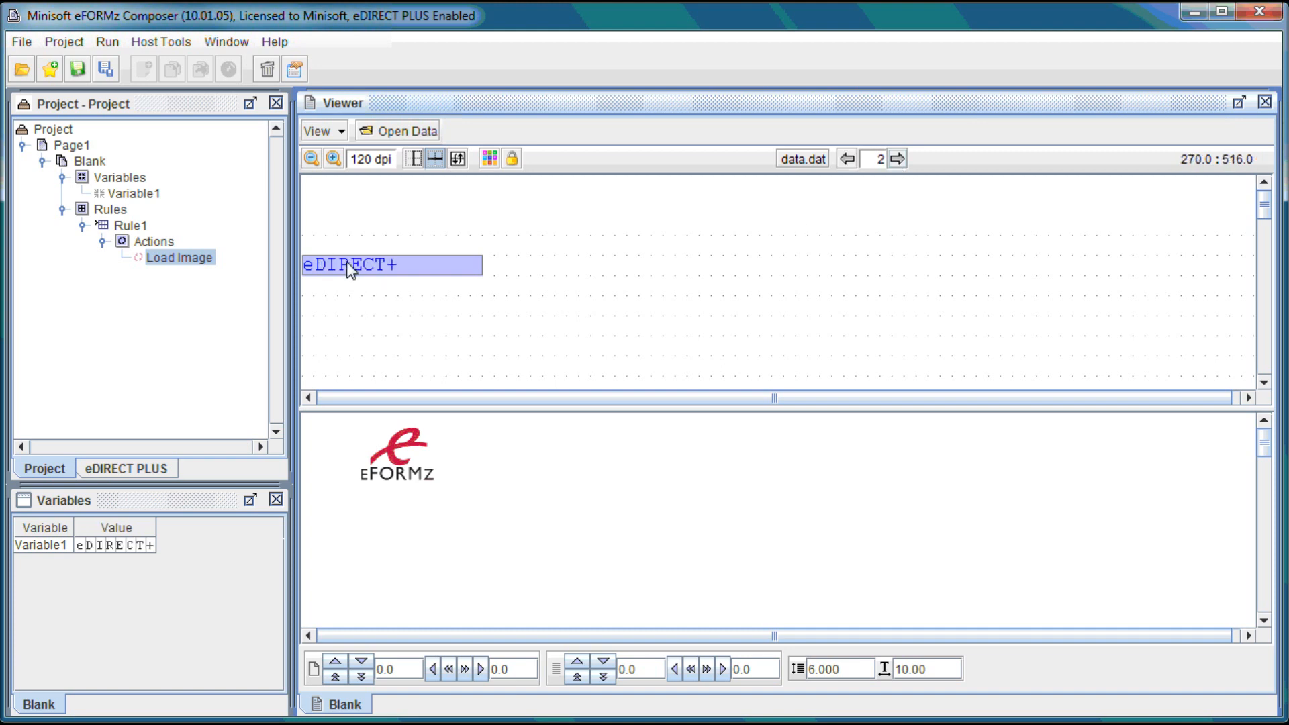
{"action": "left_click", "coordinate": [898, 159]}
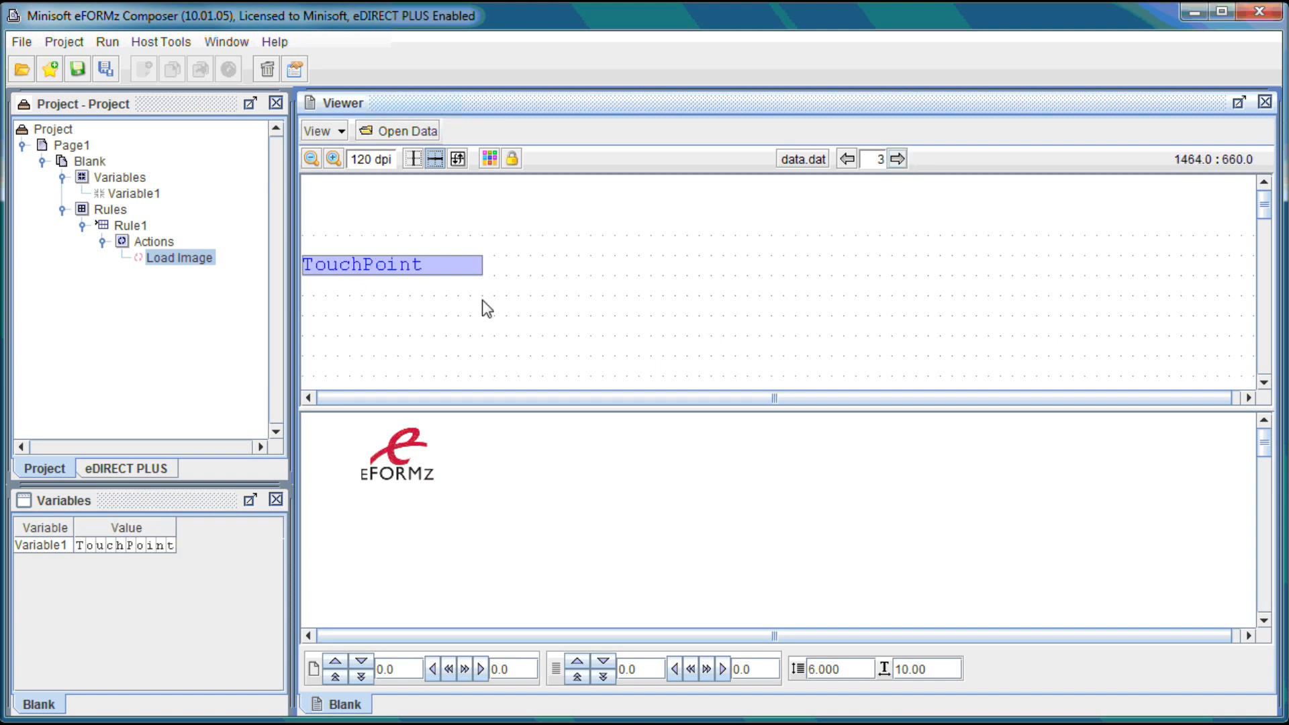
{"action": "double_click", "coordinate": [847, 159]}
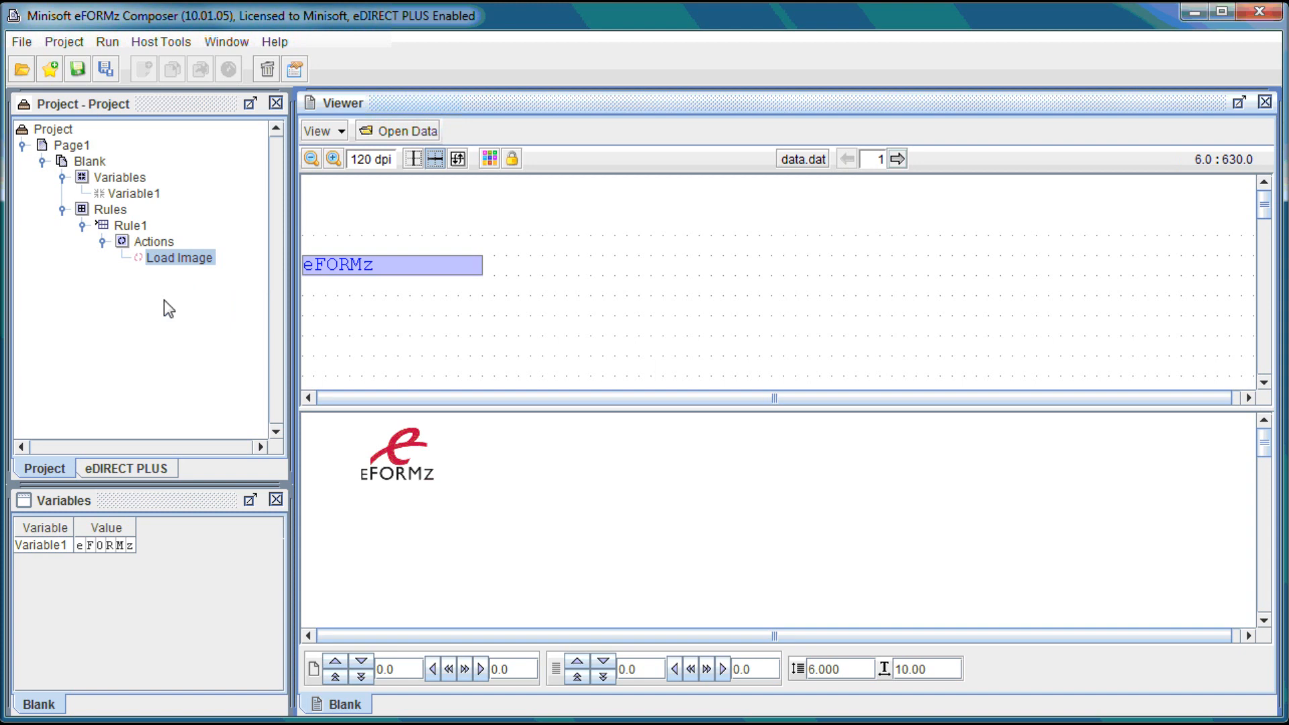
Add an AND condition to Rule1 that Variable1 is equal to the constant eFORMz
{"action": "right_click", "coordinate": [145, 228]}
{"action": "mouse_move", "coordinate": [255, 291]}
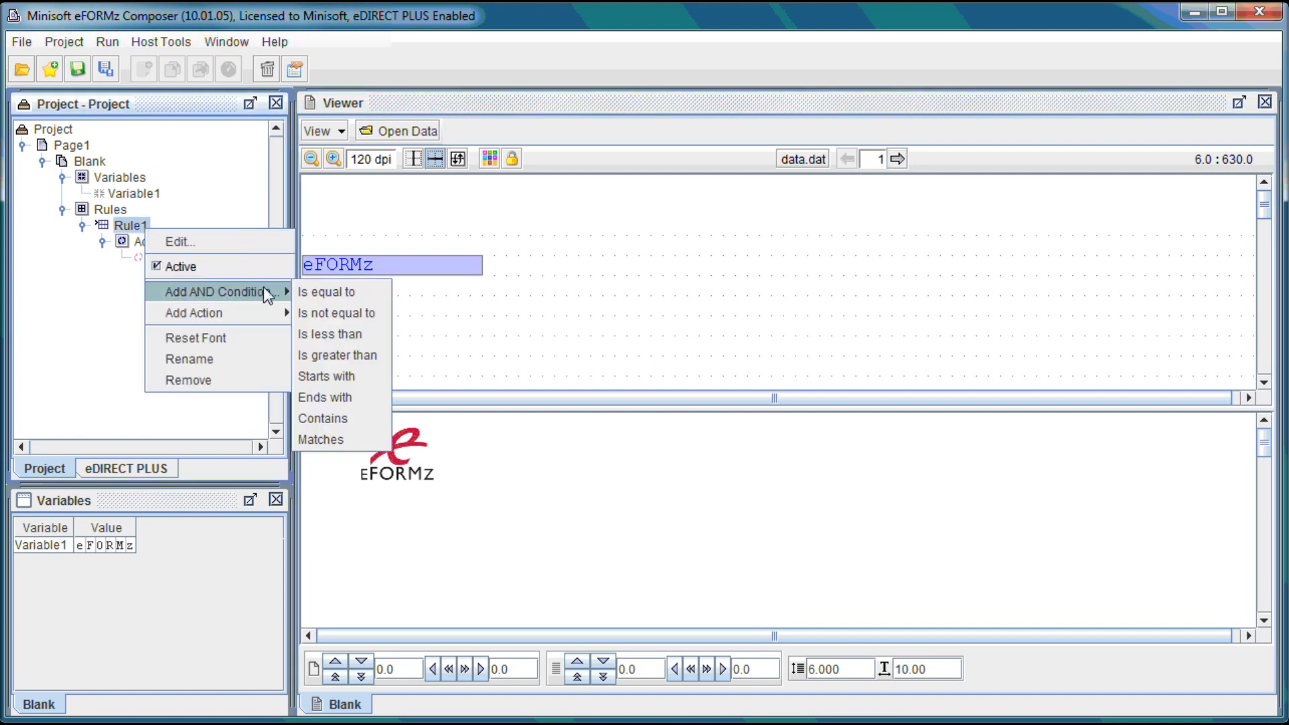
{"action": "left_click", "coordinate": [368, 290]}
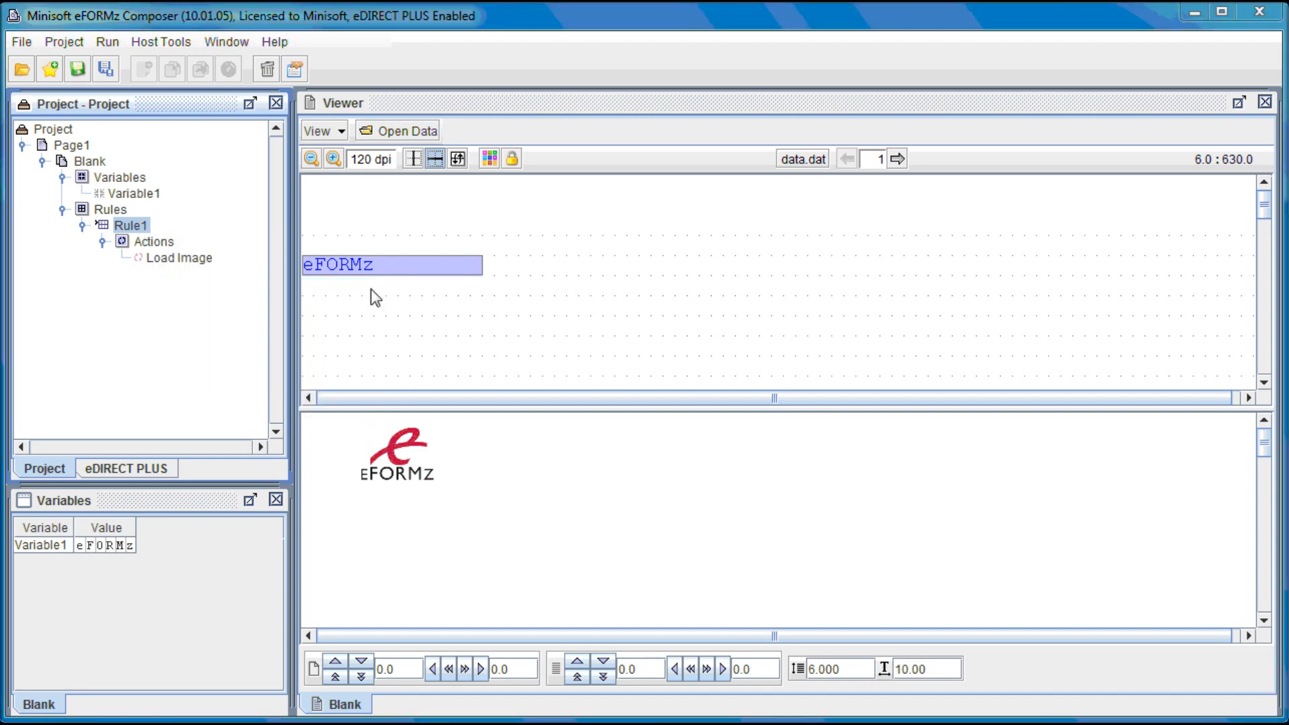
{"action": "left_click_drag", "start_coordinate": [673, 255], "coordinate": [741, 245]}
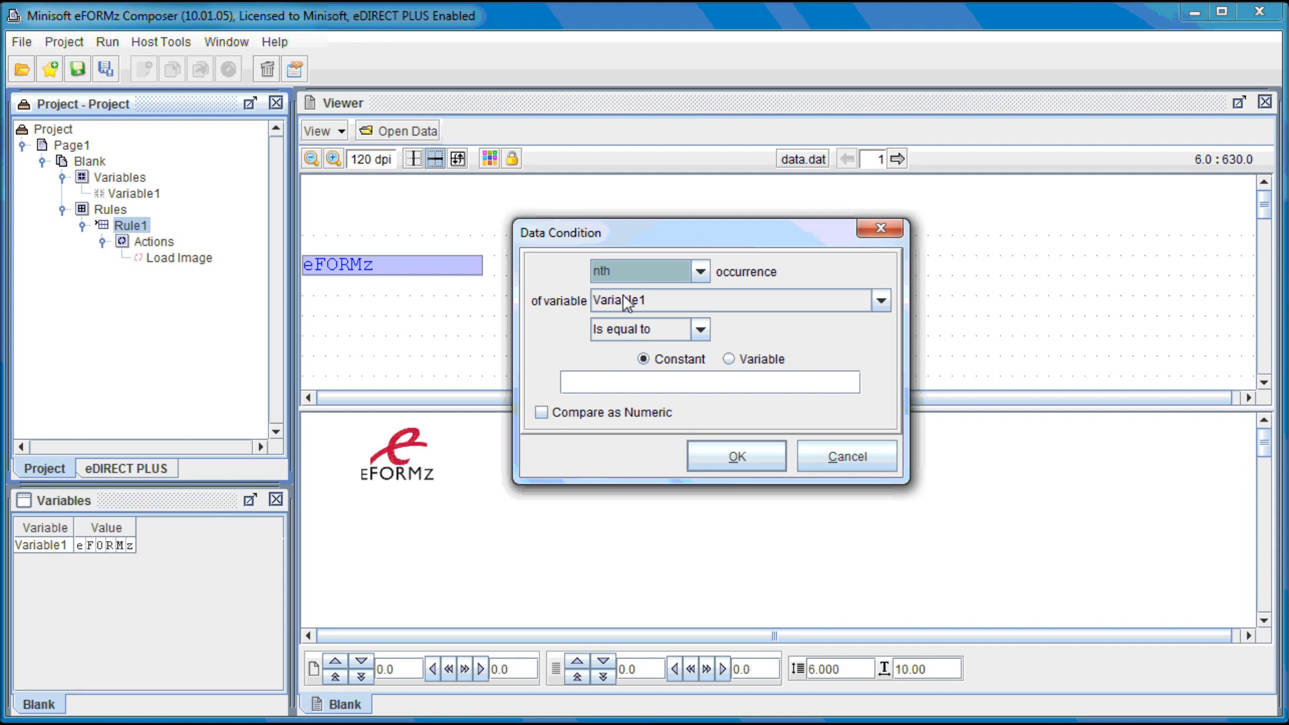
{"action": "left_click", "coordinate": [618, 381]}
{"action": "type", "text": "e"}
{"action": "key", "text": "Caps_Lock"}
{"action": "type", "text": "FORM"}
{"action": "key", "text": "Caps_Lock"}
{"action": "type", "text": "z"}
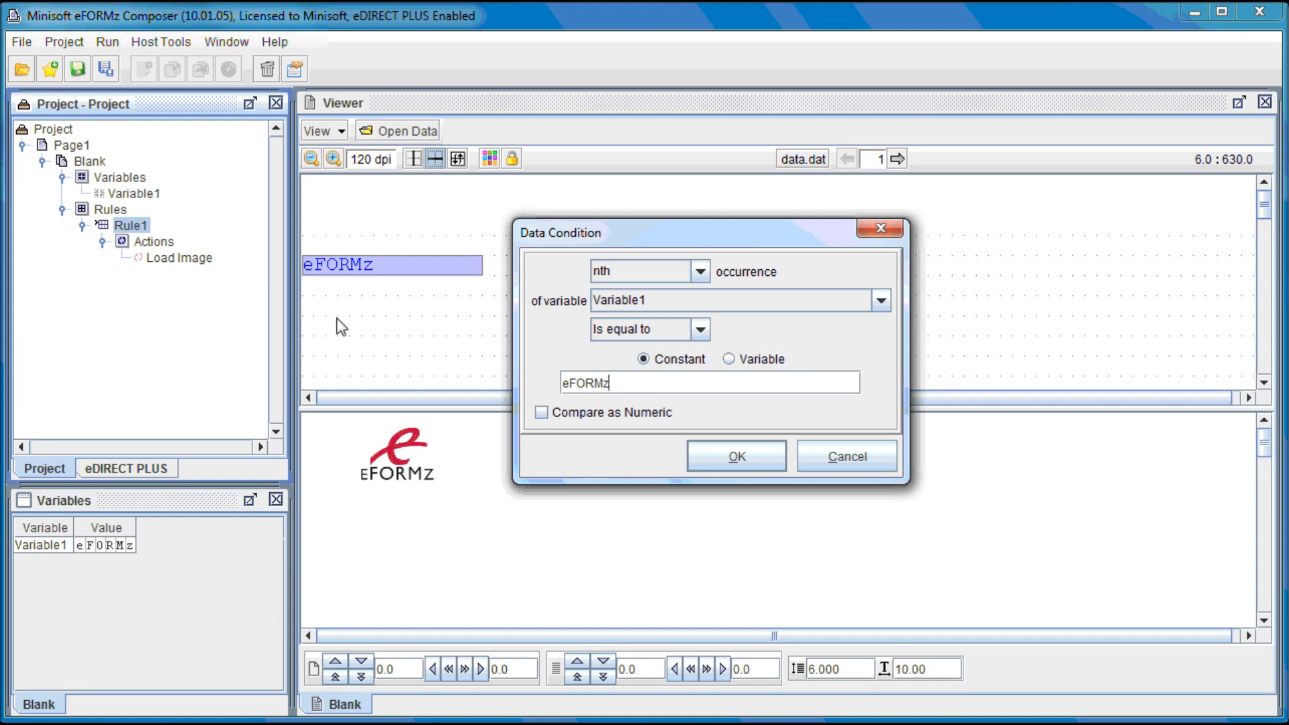
{"action": "left_click", "coordinate": [734, 458]}
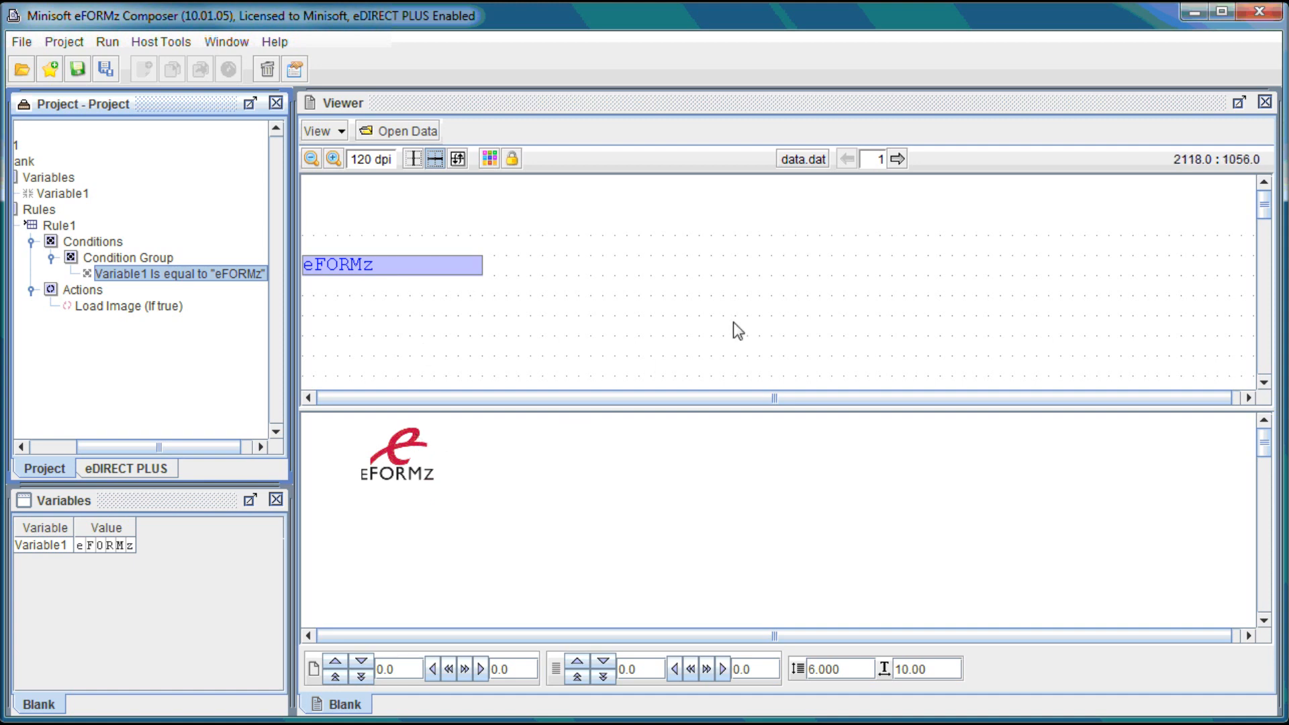
Check the effect of Rule1's condition on the output of data pages 2 and 3, and return to page 1
{"action": "left_click", "coordinate": [897, 159]}
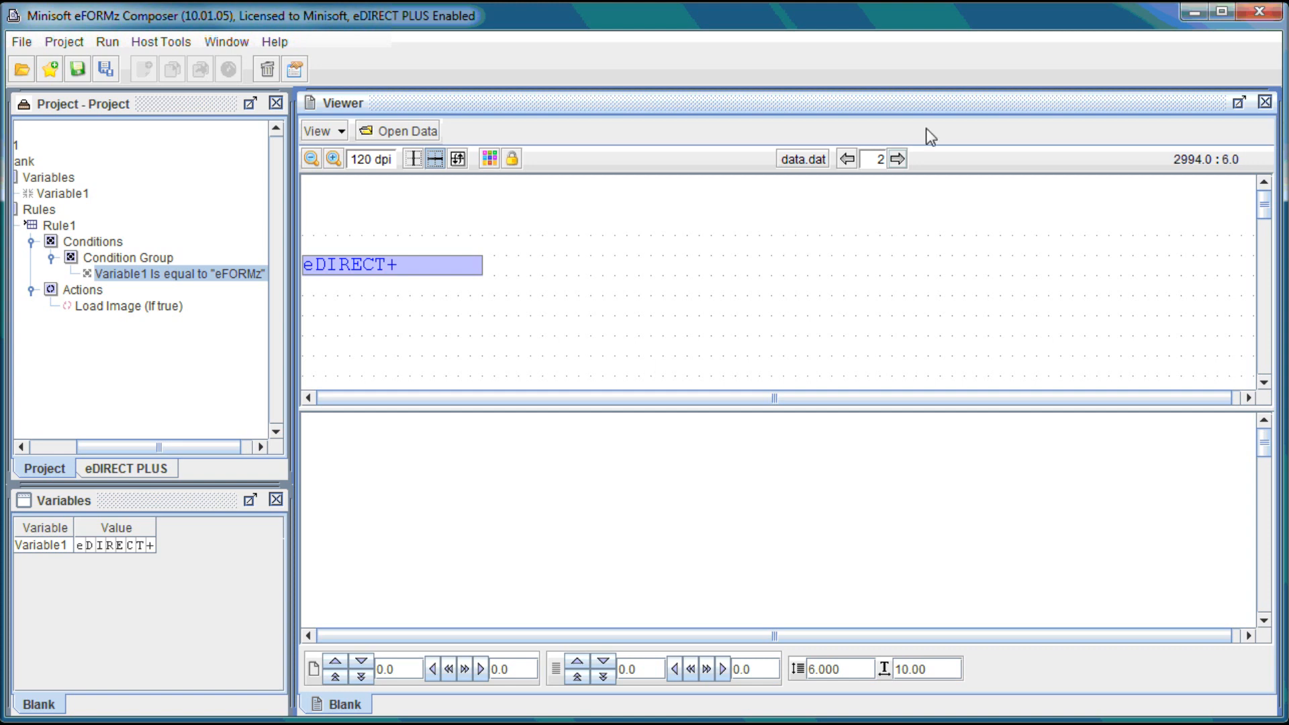
{"action": "left_click", "coordinate": [902, 159]}
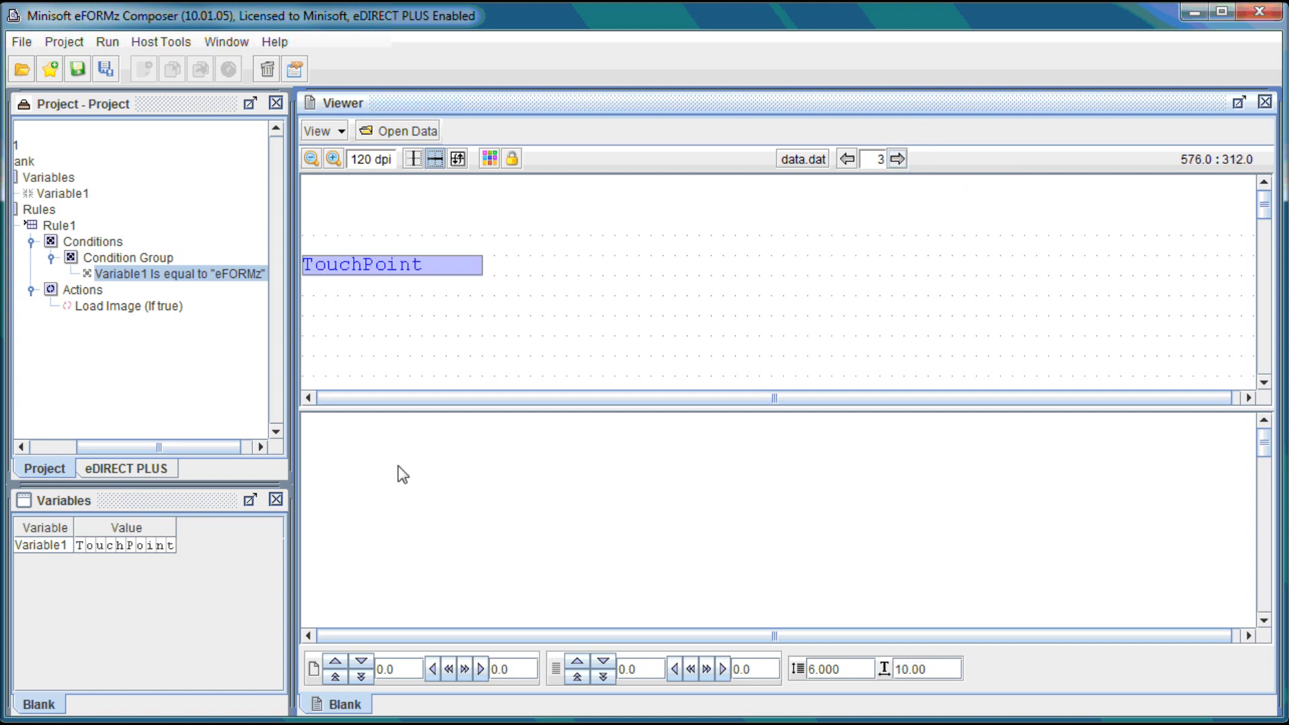
{"action": "left_click", "coordinate": [852, 160]}
{"action": "left_click", "coordinate": [853, 159]}
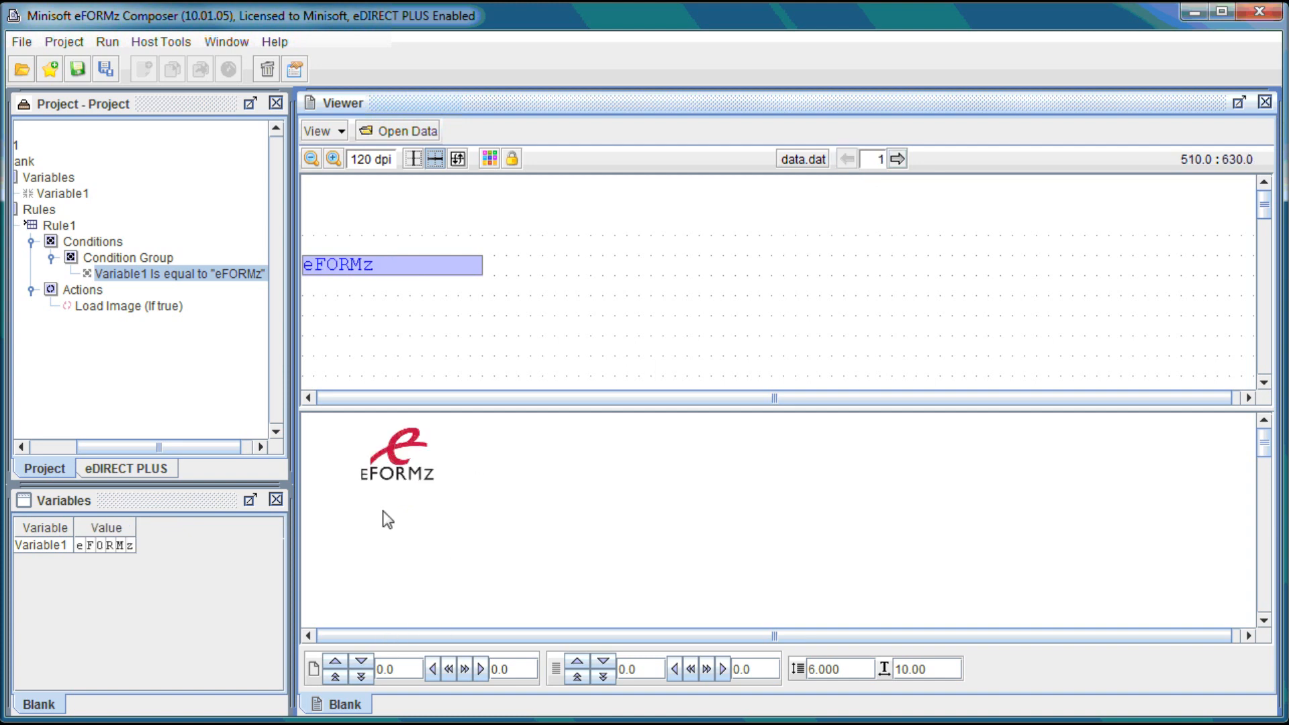
On data page 2, add a Load Image rule near the upper-left of the output form, at about 288, 126, using Variable1
{"action": "left_click_drag", "start_coordinate": [223, 445], "coordinate": [174, 455]}
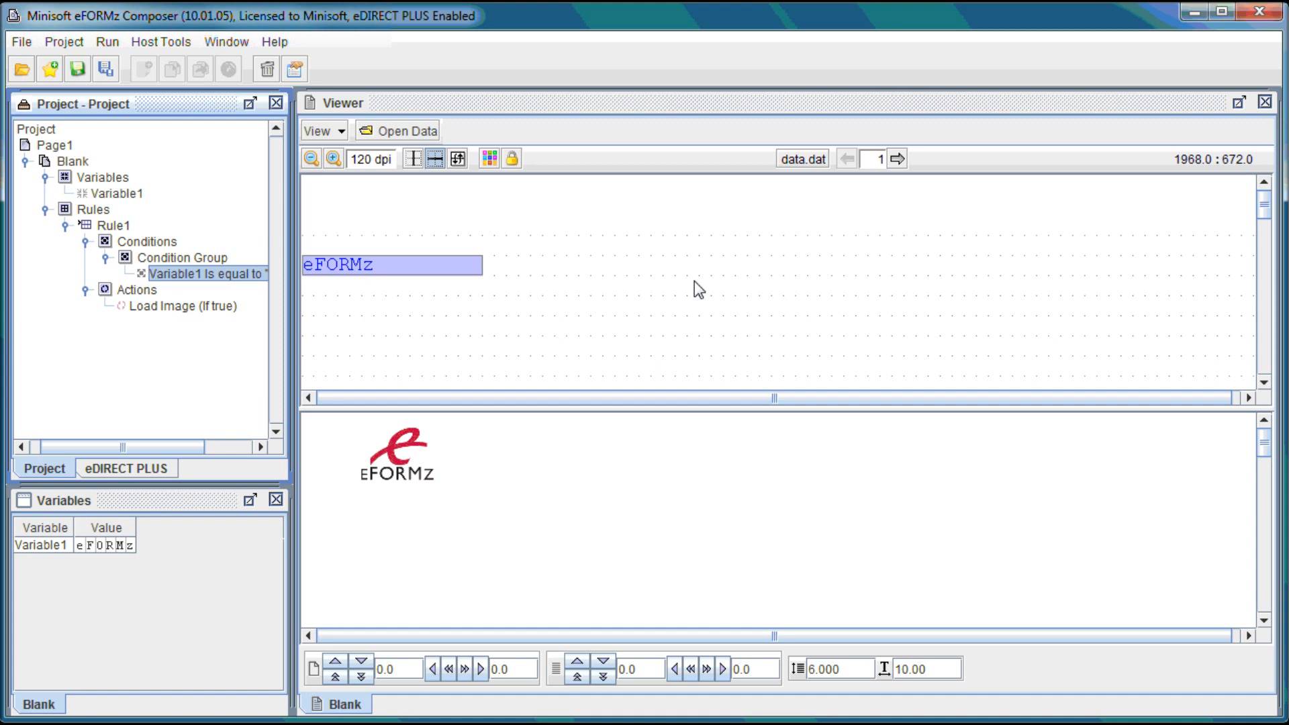
{"action": "left_click", "coordinate": [897, 159]}
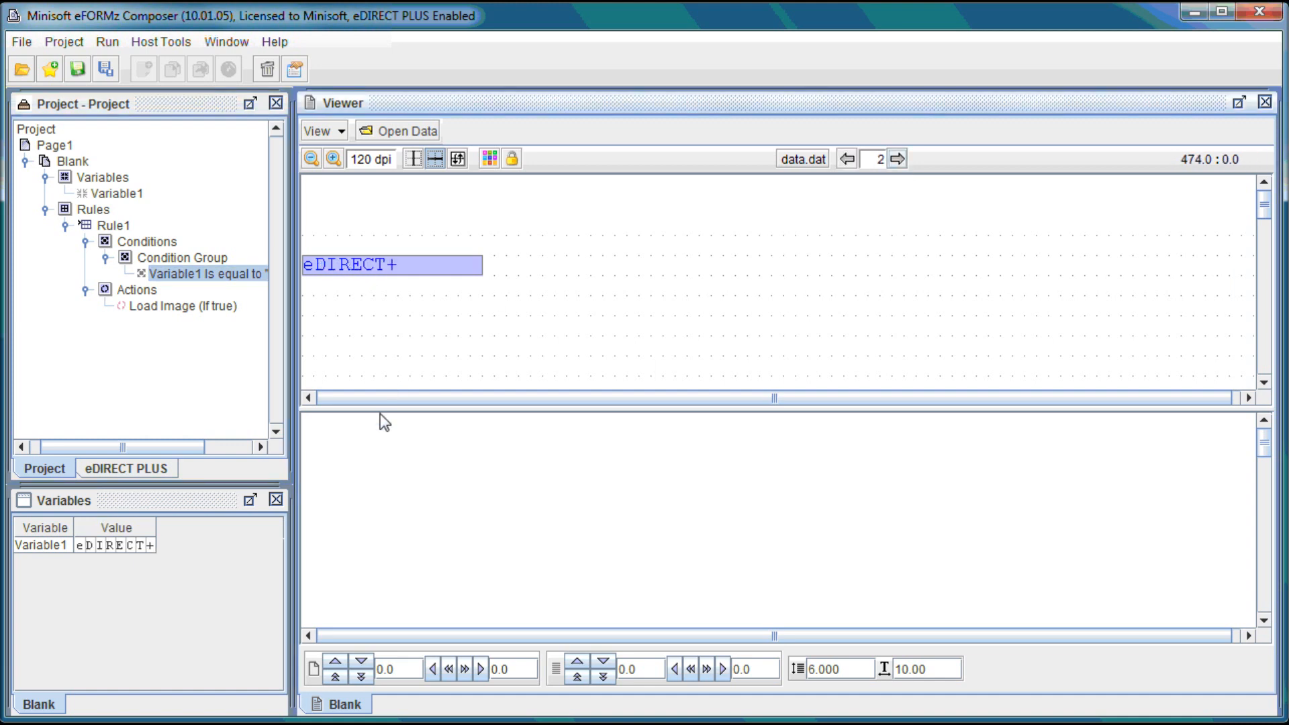
{"action": "right_click", "coordinate": [349, 434]}
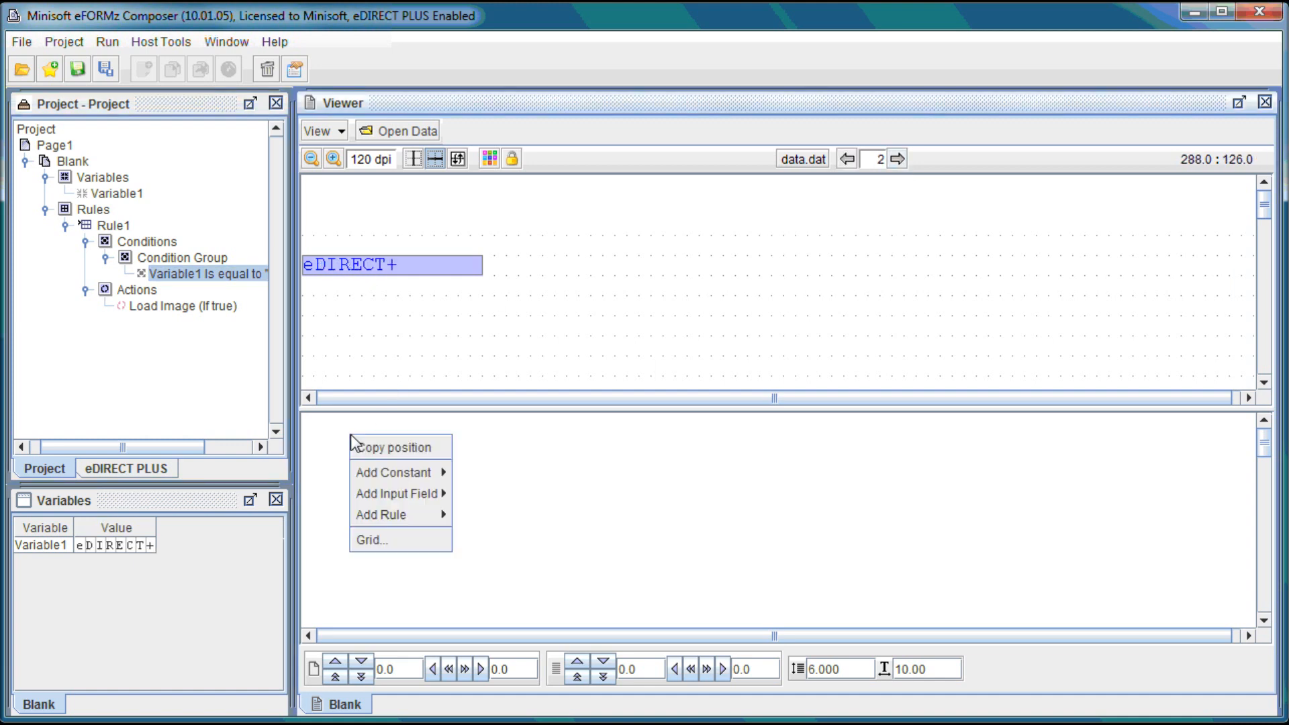
{"action": "mouse_move", "coordinate": [407, 508]}
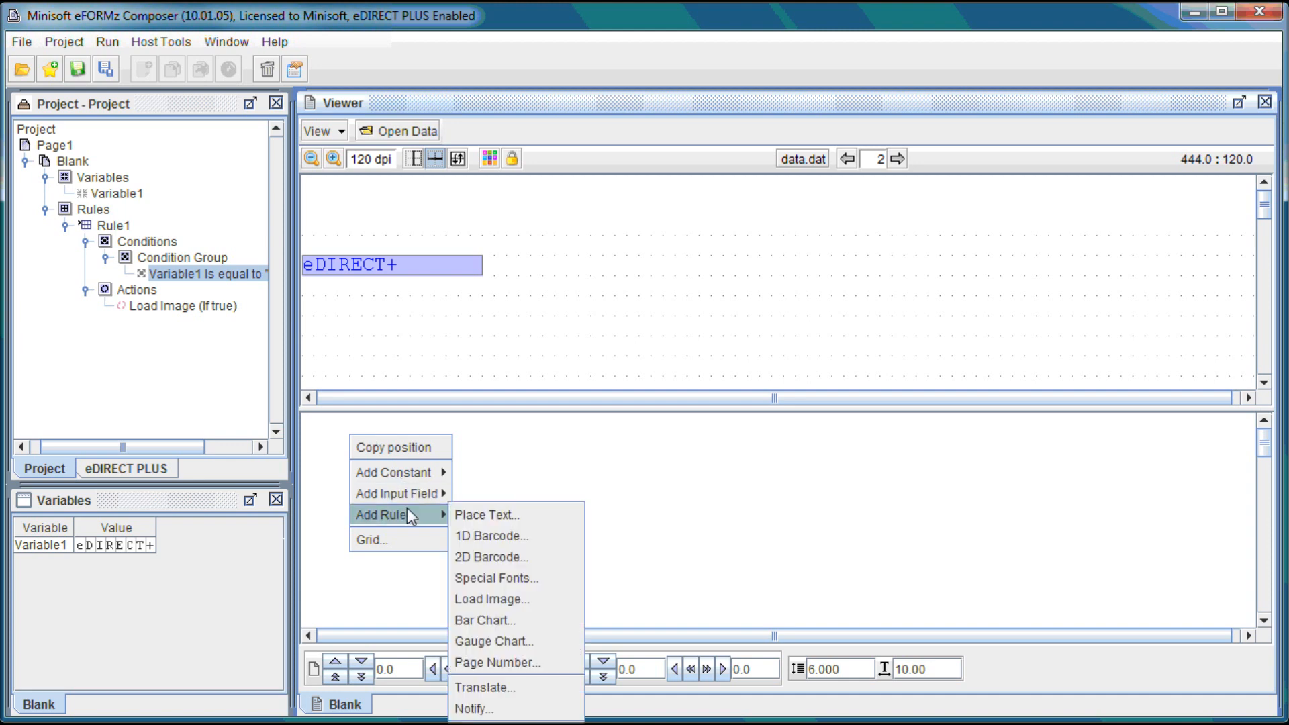
{"action": "left_click", "coordinate": [511, 600]}
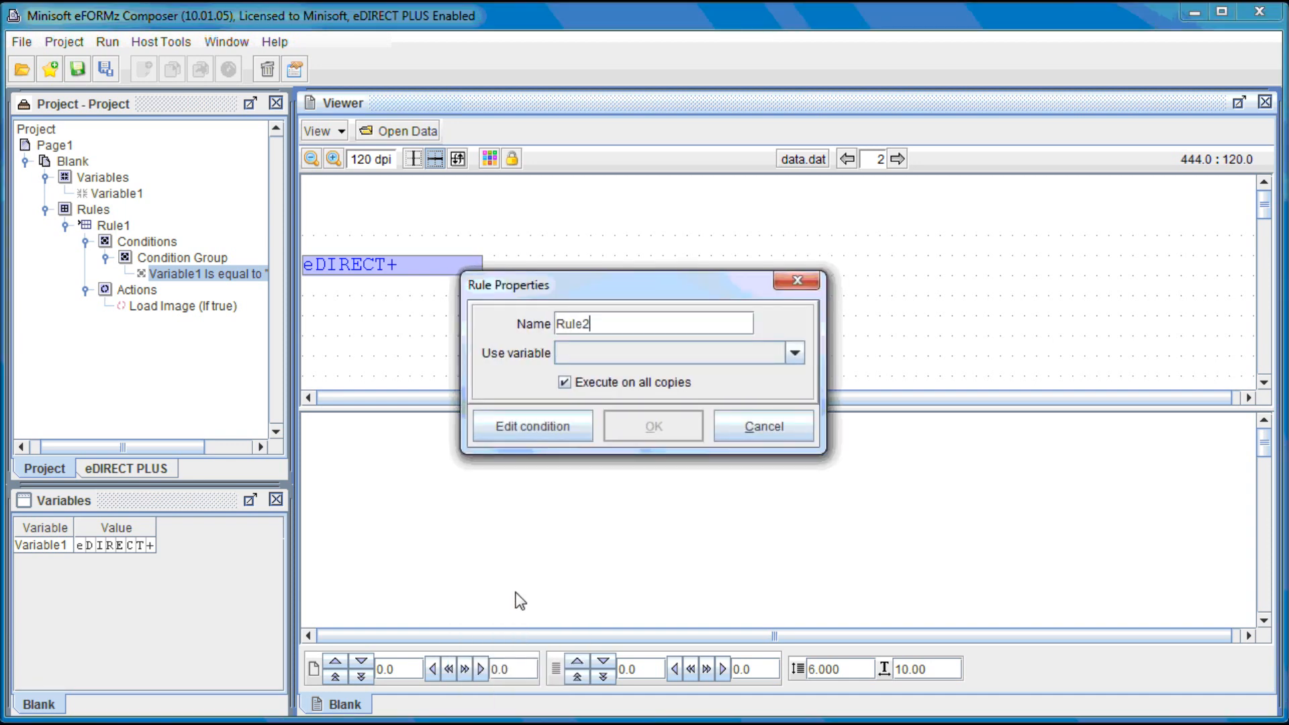
{"action": "left_click", "coordinate": [688, 353]}
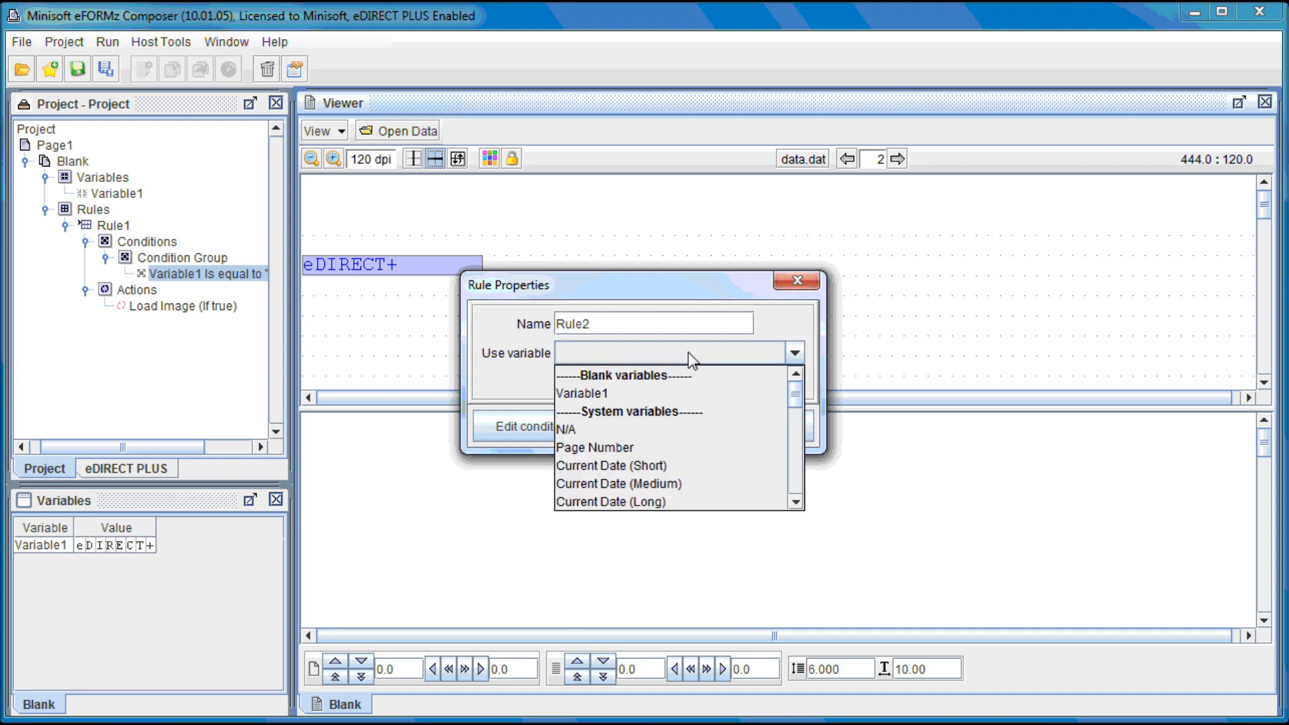
{"action": "left_click", "coordinate": [651, 393]}
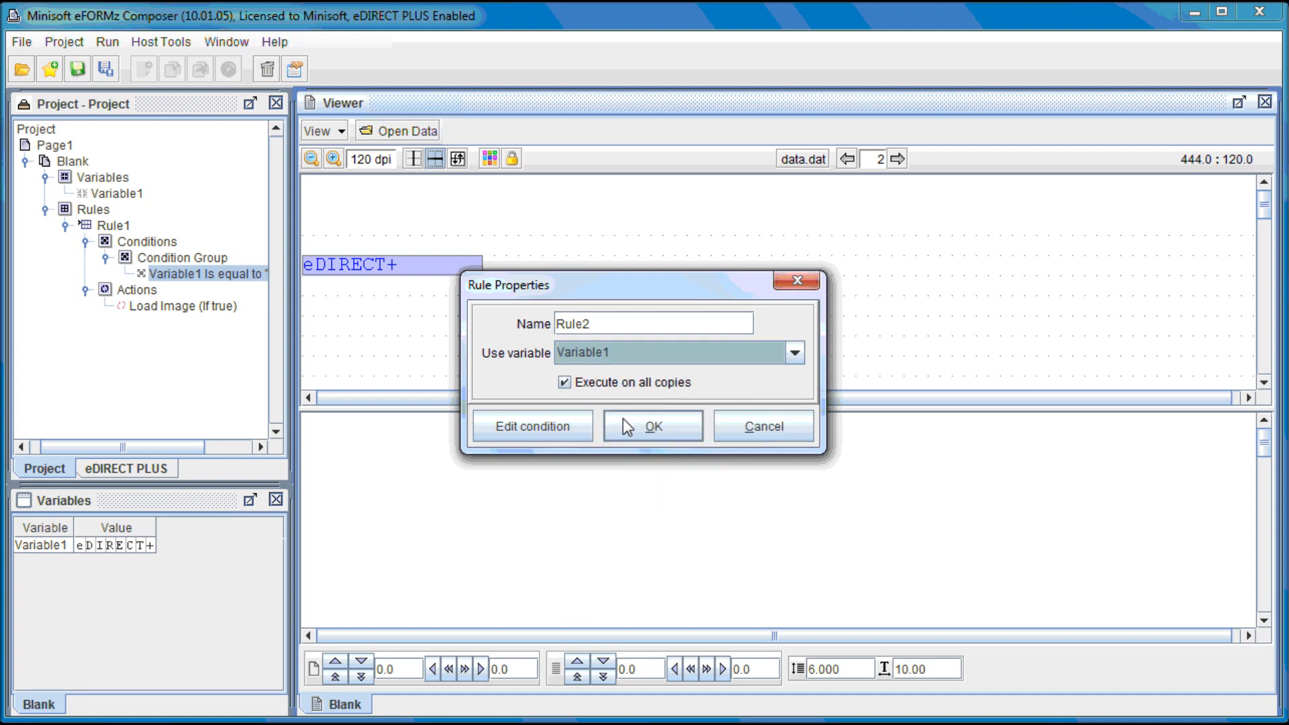
{"action": "left_click", "coordinate": [667, 429]}
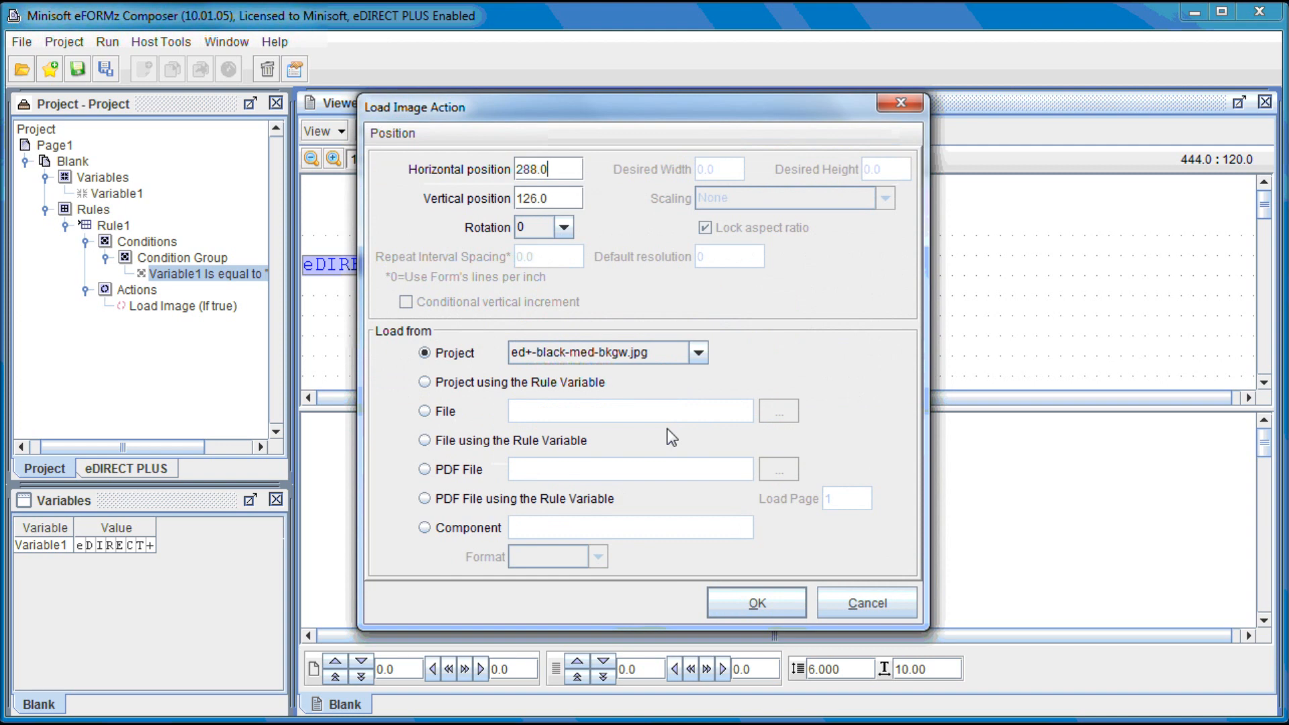
Set Rule2's Load Image action to load ed+-black-med-bkgw.jpg from the project, and check the output on all data pages, ending on page 2
{"action": "left_click", "coordinate": [645, 356]}
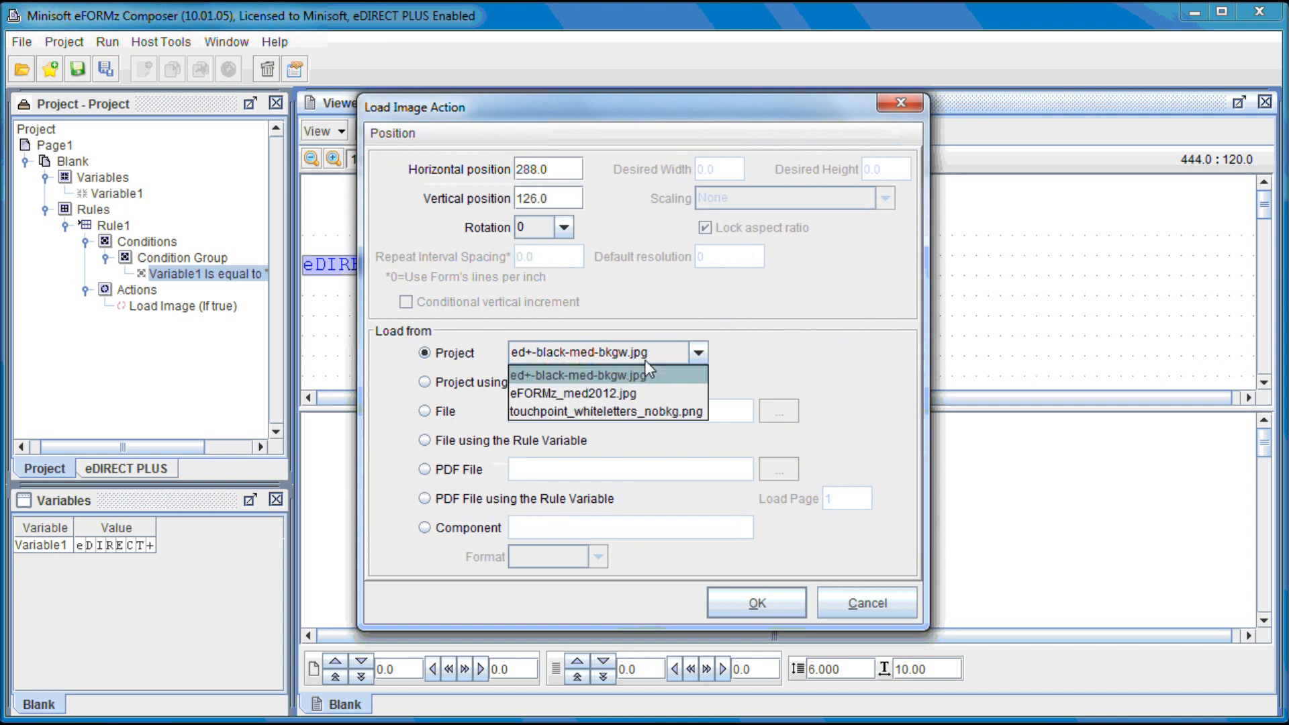
{"action": "left_click", "coordinate": [644, 362]}
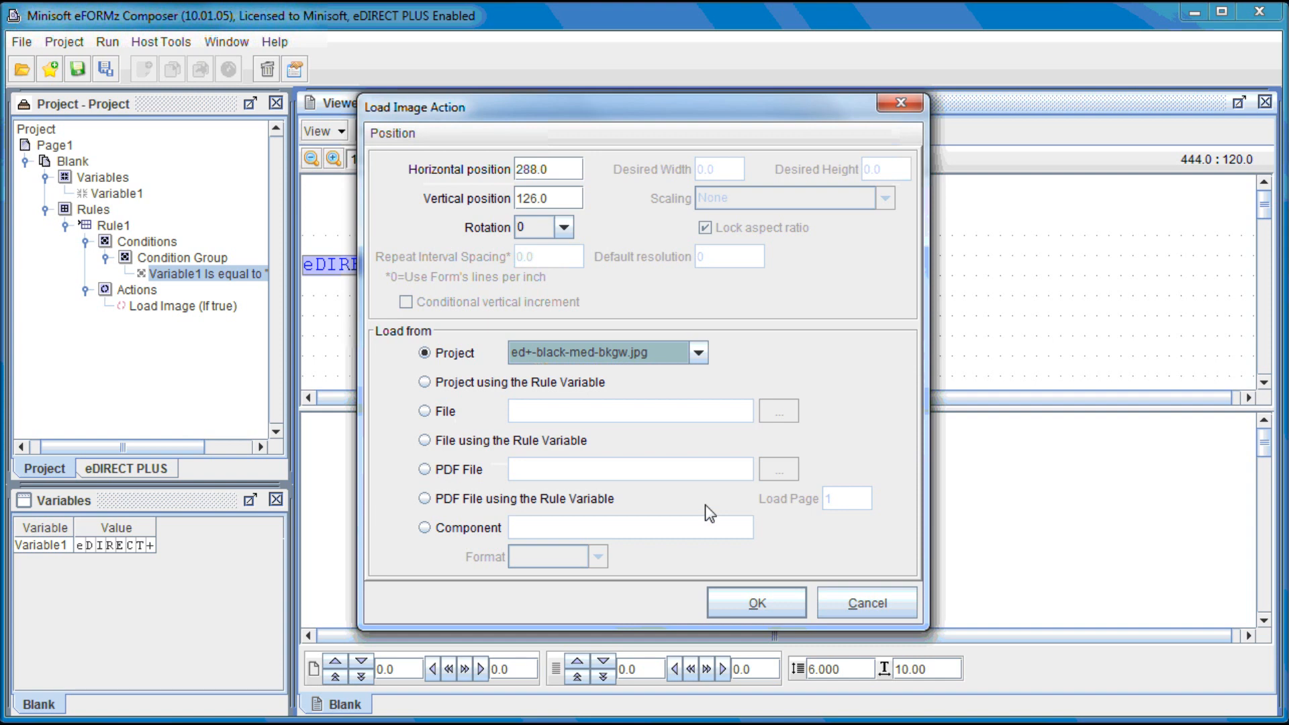
{"action": "left_click", "coordinate": [764, 603]}
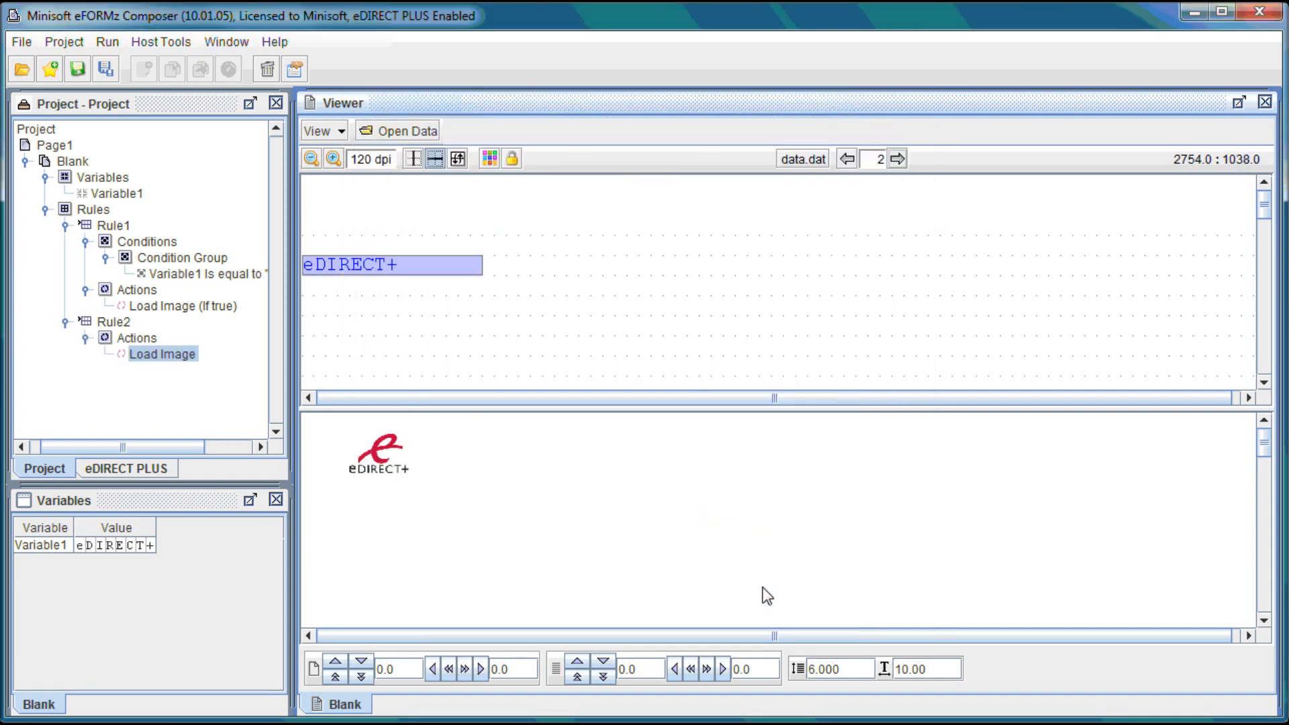
{"action": "left_click", "coordinate": [847, 163]}
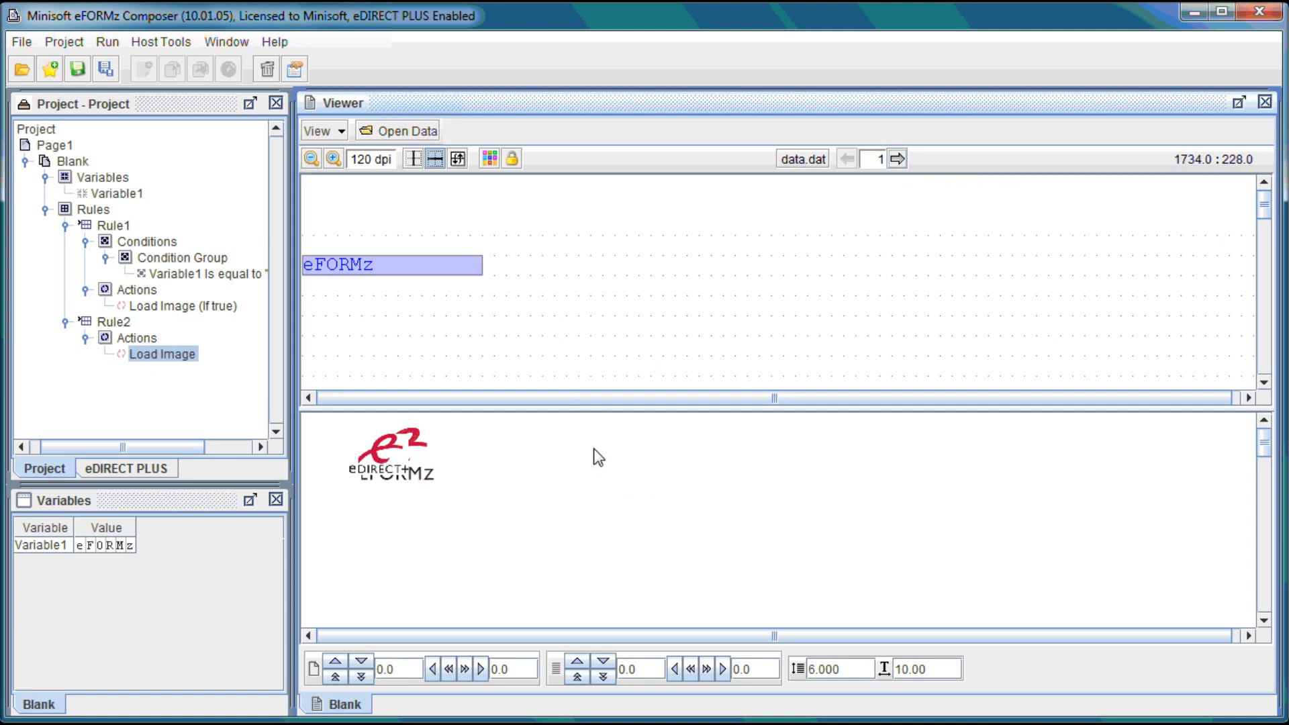
{"action": "left_click", "coordinate": [898, 159]}
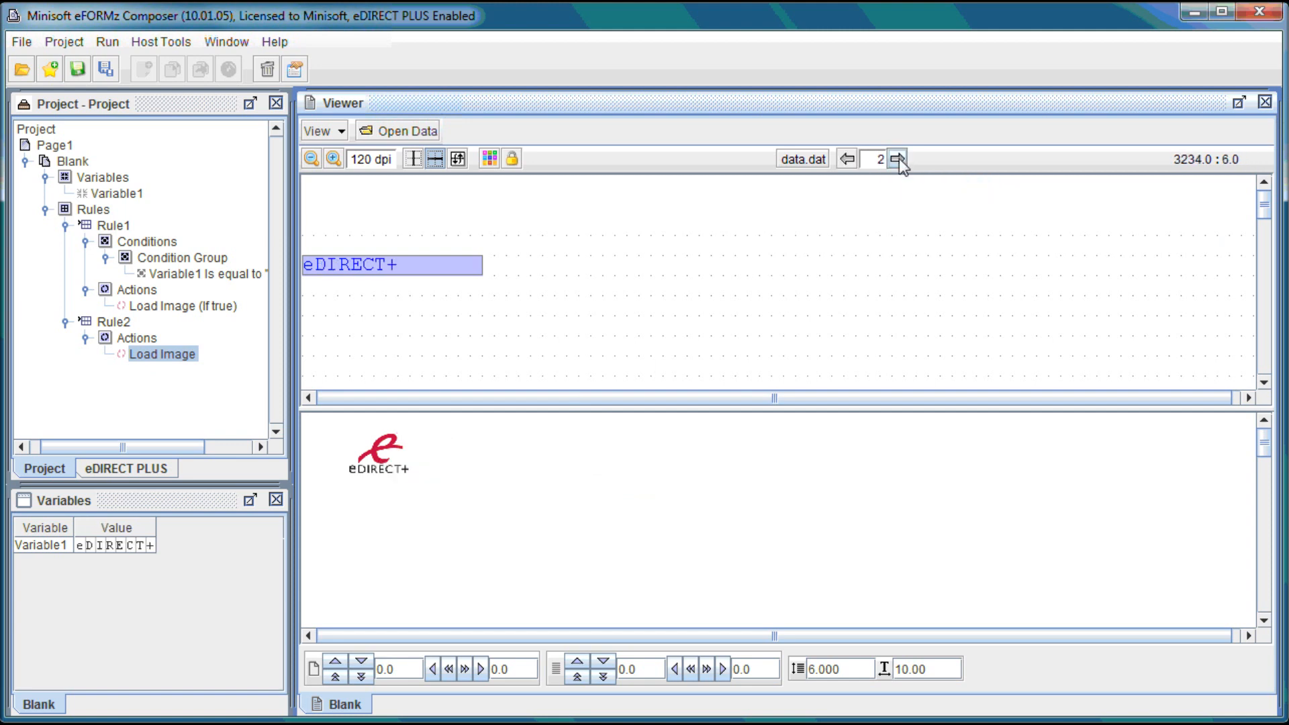
{"action": "left_click", "coordinate": [898, 159]}
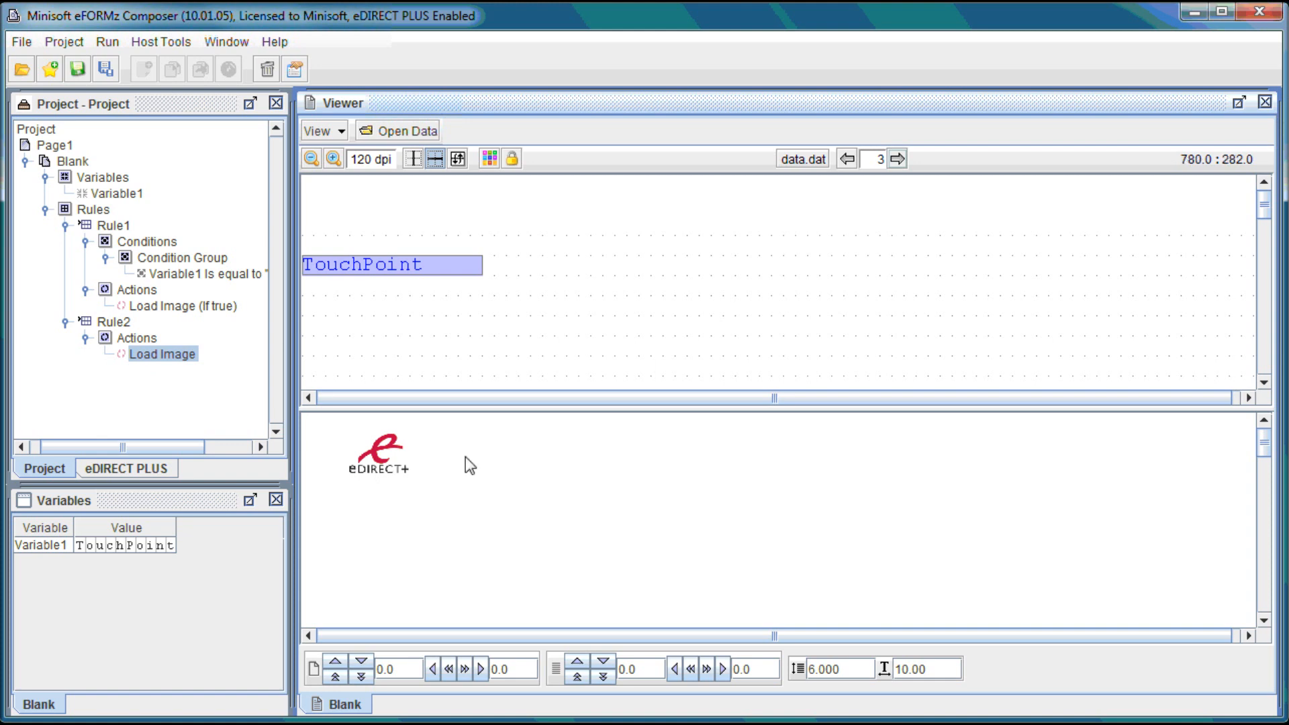
{"action": "left_click", "coordinate": [849, 159]}
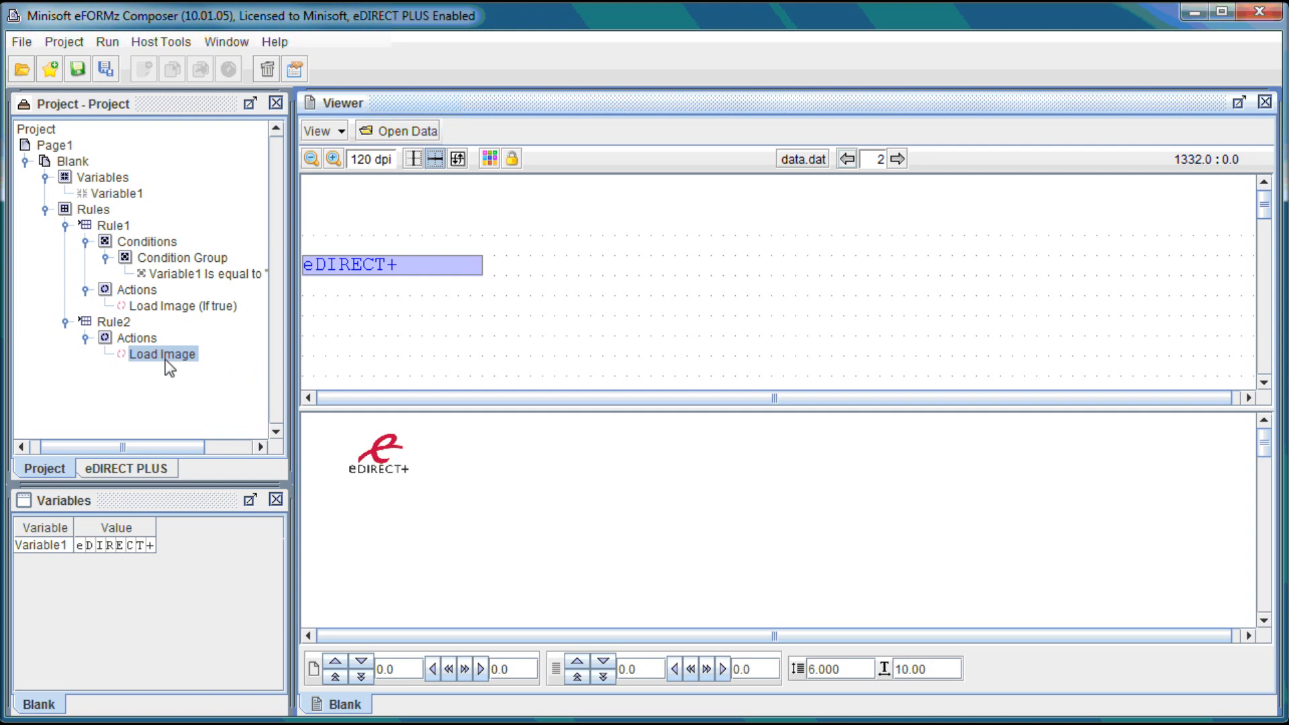
Add an AND condition to Rule2 that Variable1 is equal to the constant eDIRECT+, and check the output on data pages 1 and 2
{"action": "right_click", "coordinate": [126, 322]}
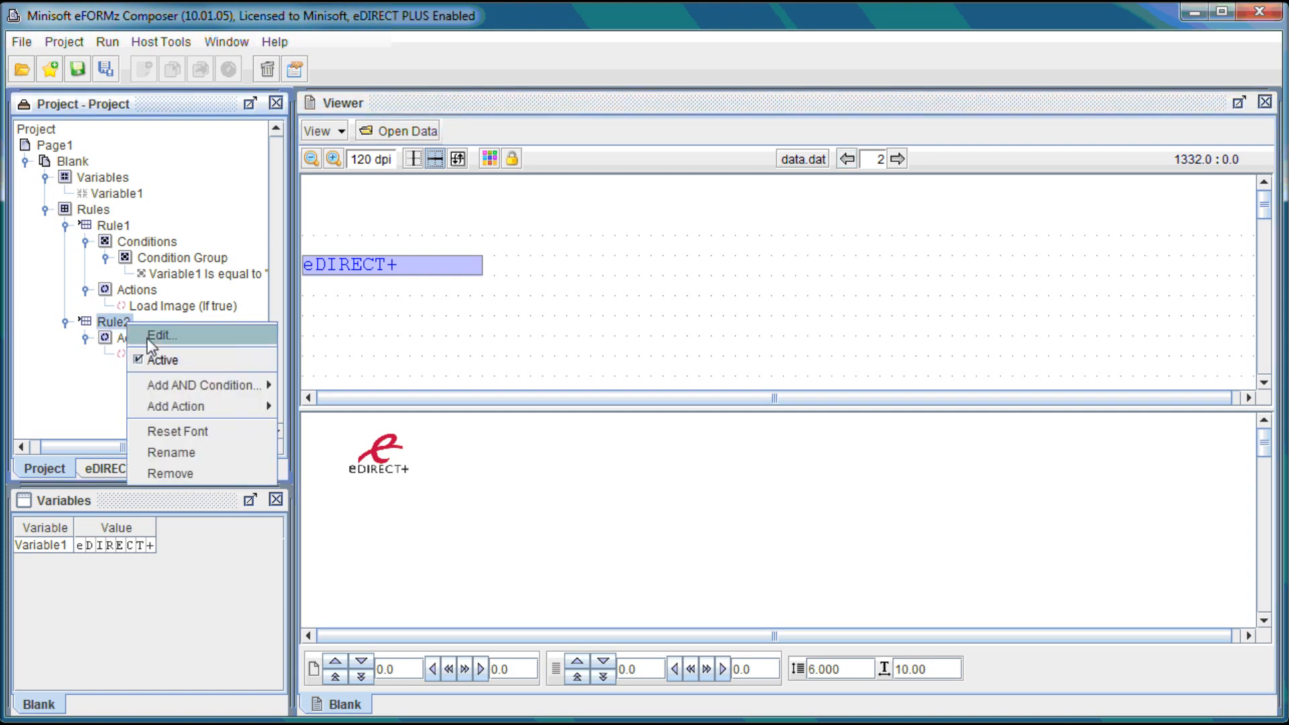
{"action": "mouse_move", "coordinate": [211, 385]}
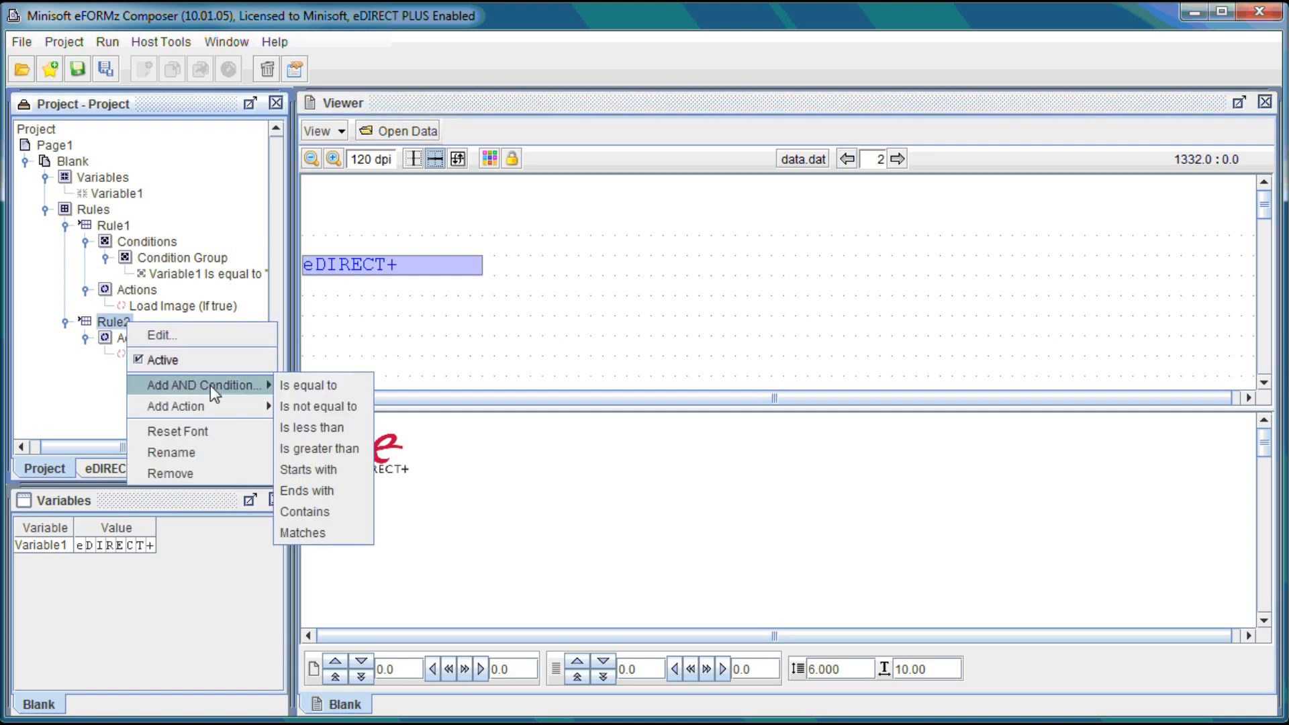
{"action": "left_click", "coordinate": [341, 385]}
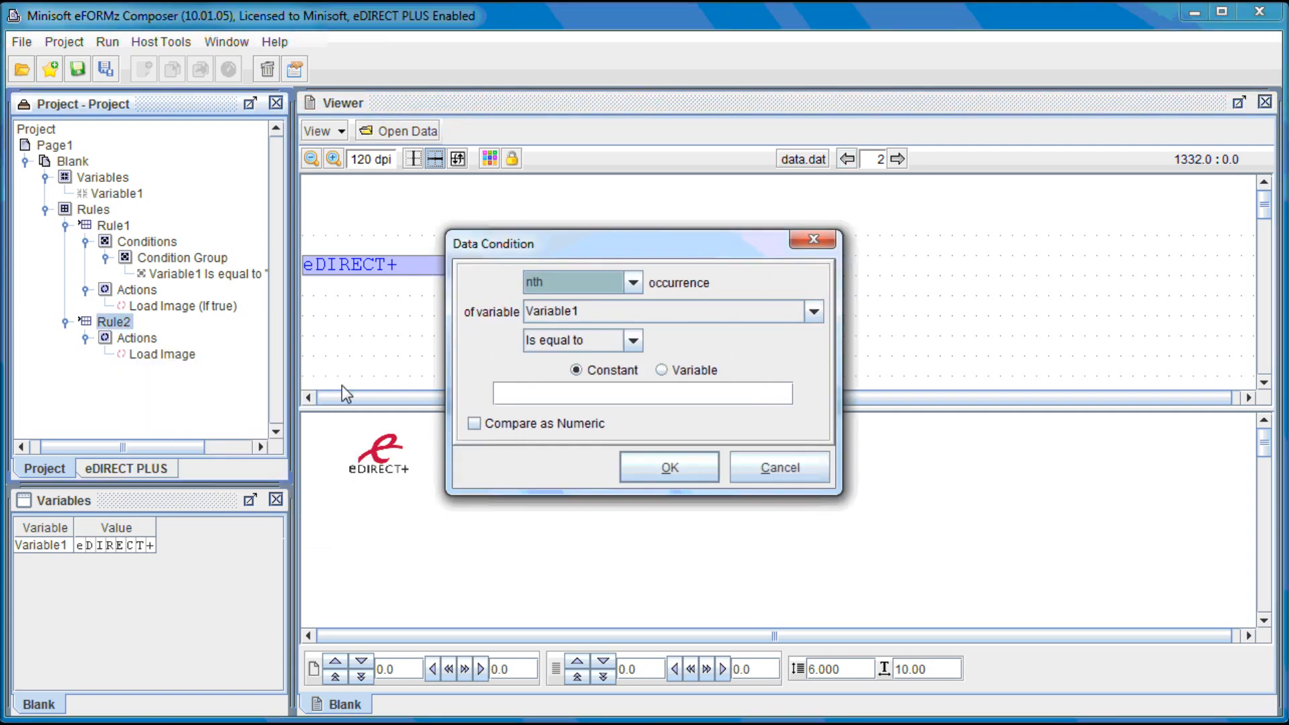
{"action": "left_click", "coordinate": [608, 400]}
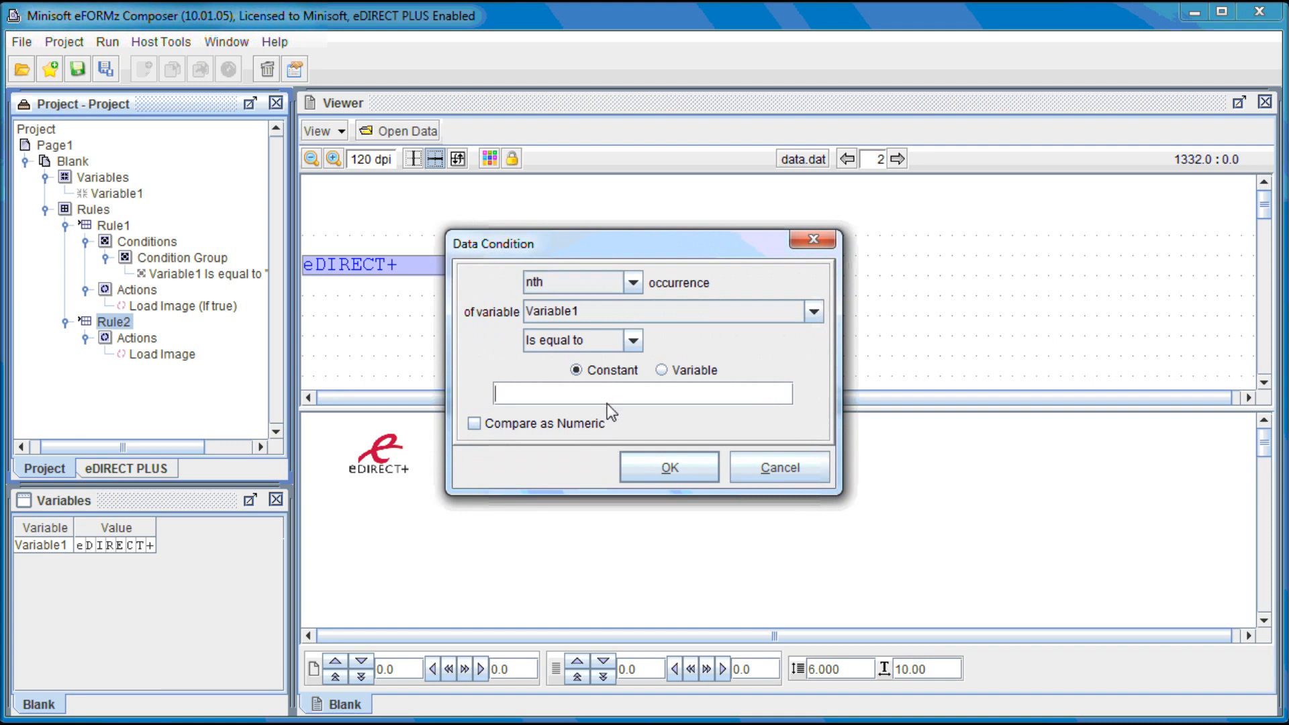
{"action": "type", "text": "e"}
{"action": "key", "text": "Caps_Lock"}
{"action": "type", "text": "DIRECT"}
{"action": "key", "text": "Caps_Lock"}
{"action": "type", "text": "+"}
{"action": "left_click", "coordinate": [664, 466]}
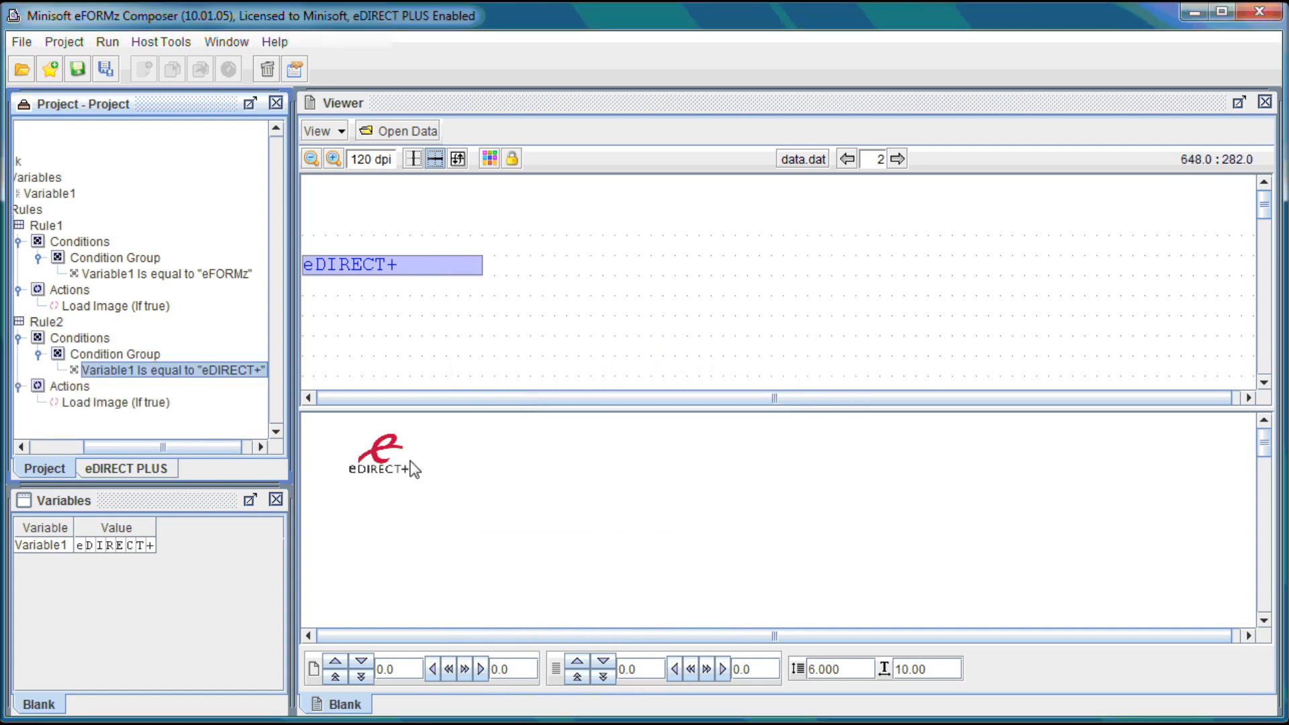
{"action": "left_click", "coordinate": [850, 162]}
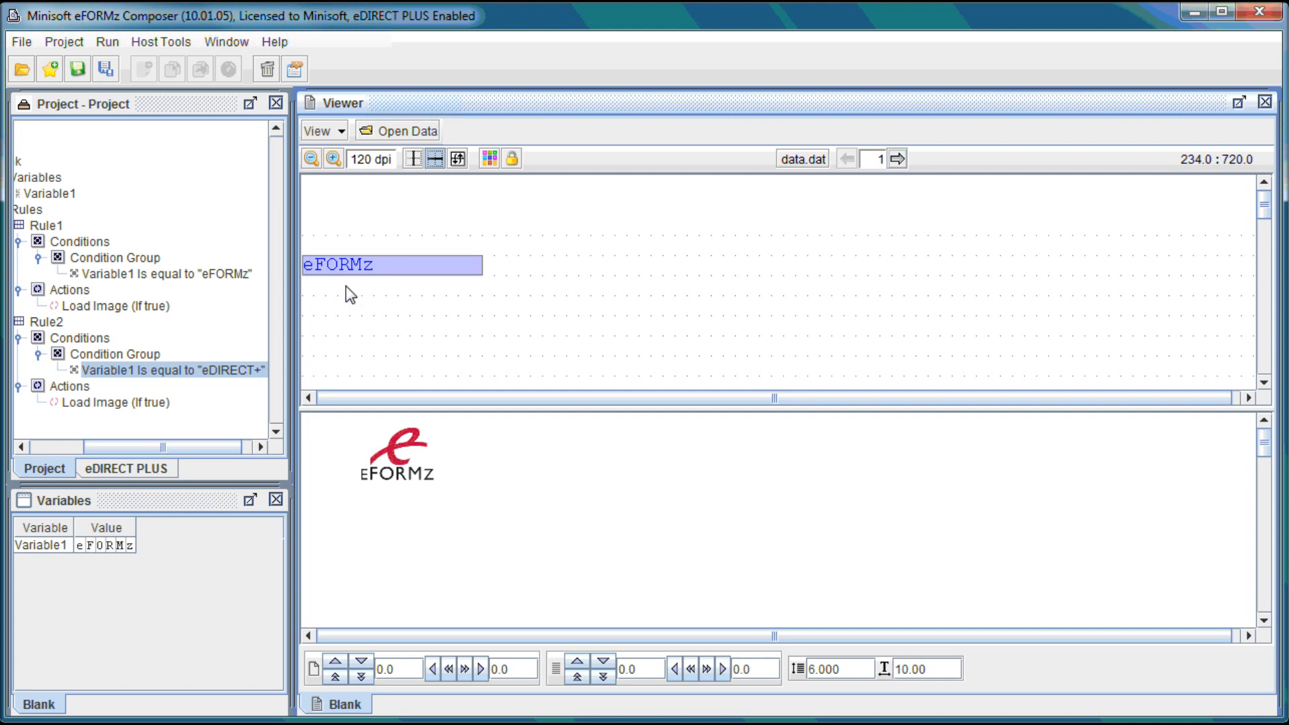
{"action": "left_click", "coordinate": [897, 160]}
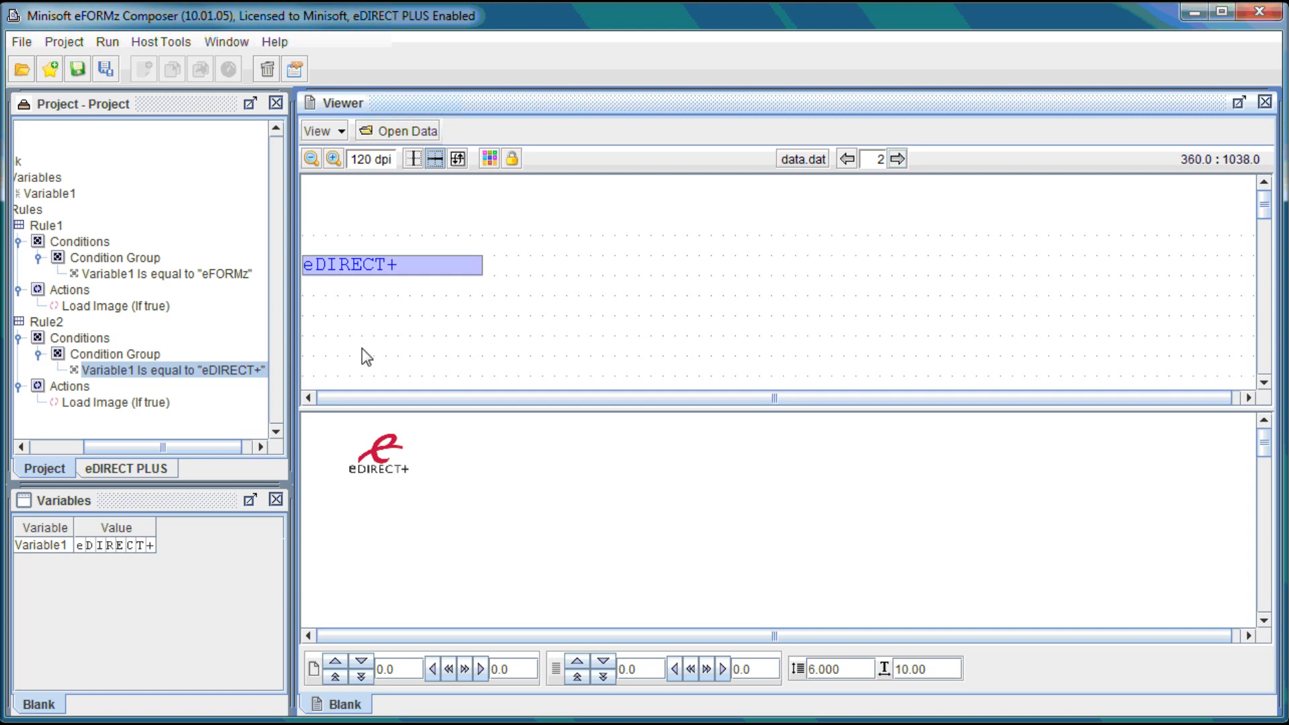
On data page 3, add a Load Image rule near the upper-left of the output form, at about 480, 138, using Variable1
{"action": "left_click", "coordinate": [899, 160]}
{"action": "mouse_move", "coordinate": [195, 451]}
{"action": "left_mouse_down"}
{"action": "mouse_move", "coordinate": [138, 448]}
{"action": "mouse_move", "coordinate": [198, 443]}
{"action": "left_mouse_up"}
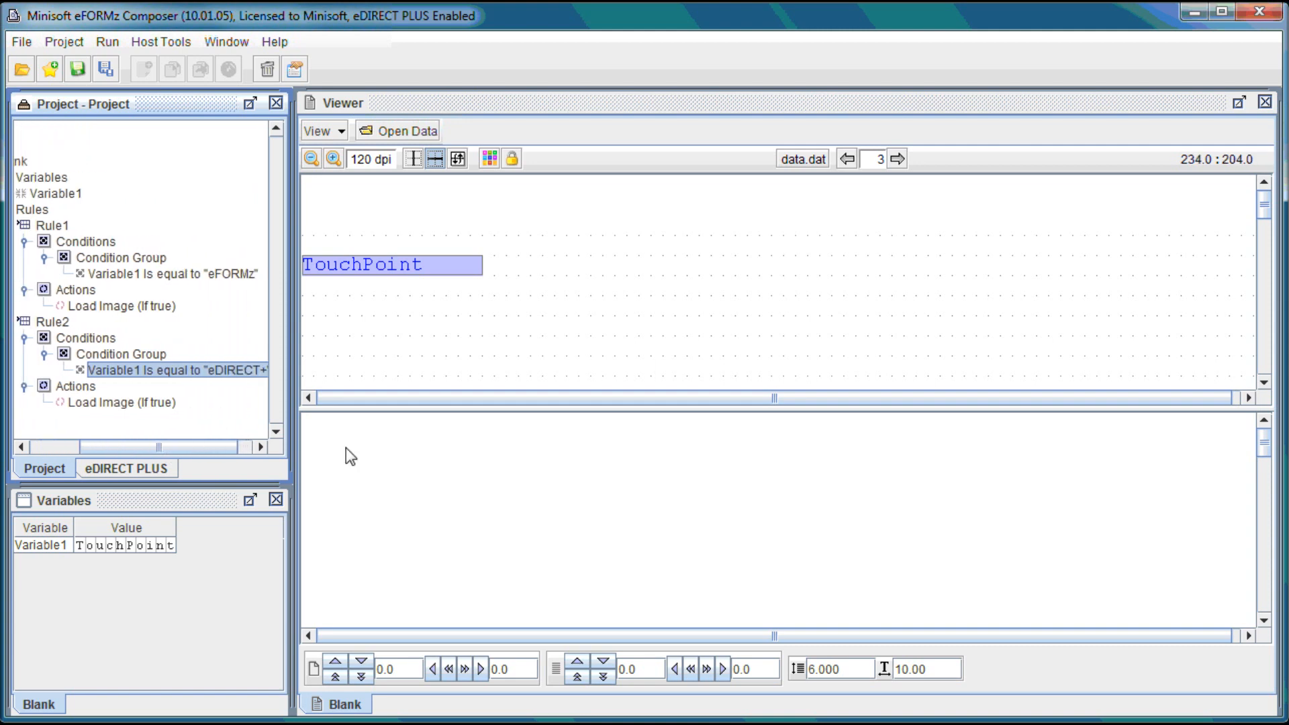
{"action": "right_click", "coordinate": [382, 437]}
{"action": "mouse_move", "coordinate": [439, 522]}
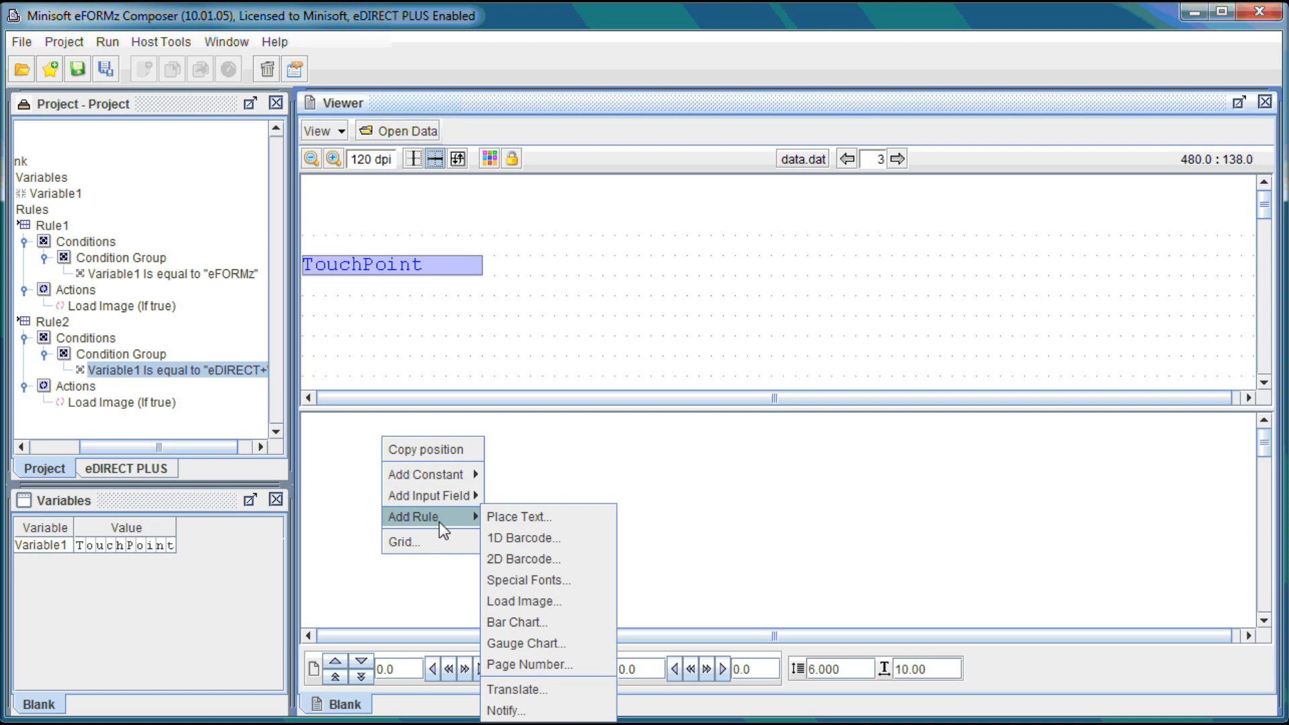
{"action": "left_click", "coordinate": [545, 600]}
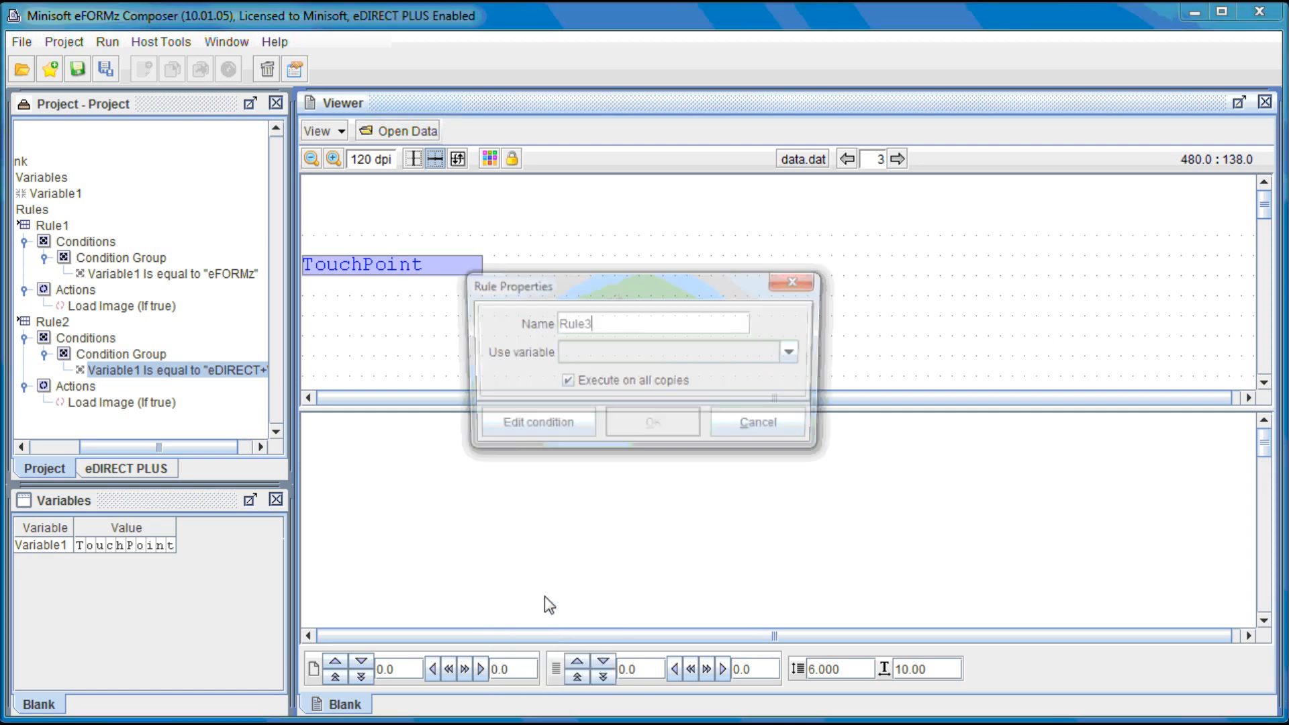
{"action": "left_click", "coordinate": [622, 356]}
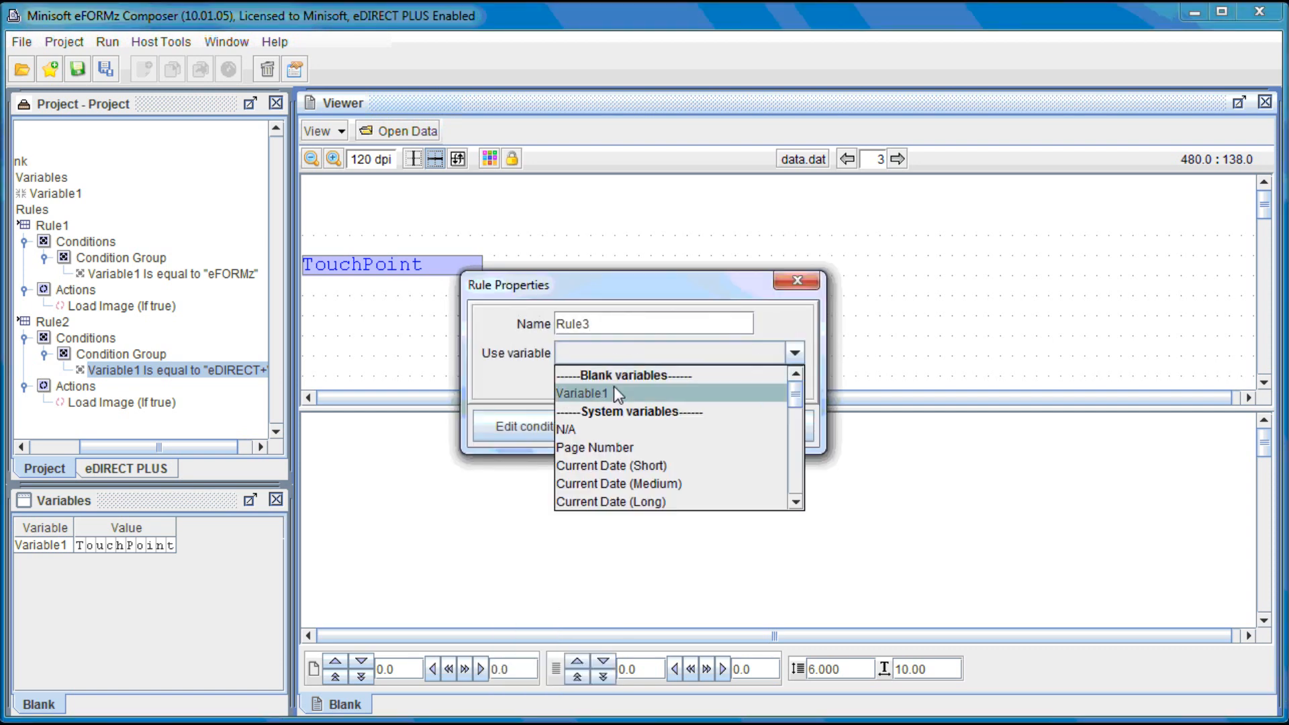
{"action": "left_click", "coordinate": [613, 393]}
{"action": "left_click", "coordinate": [647, 426]}
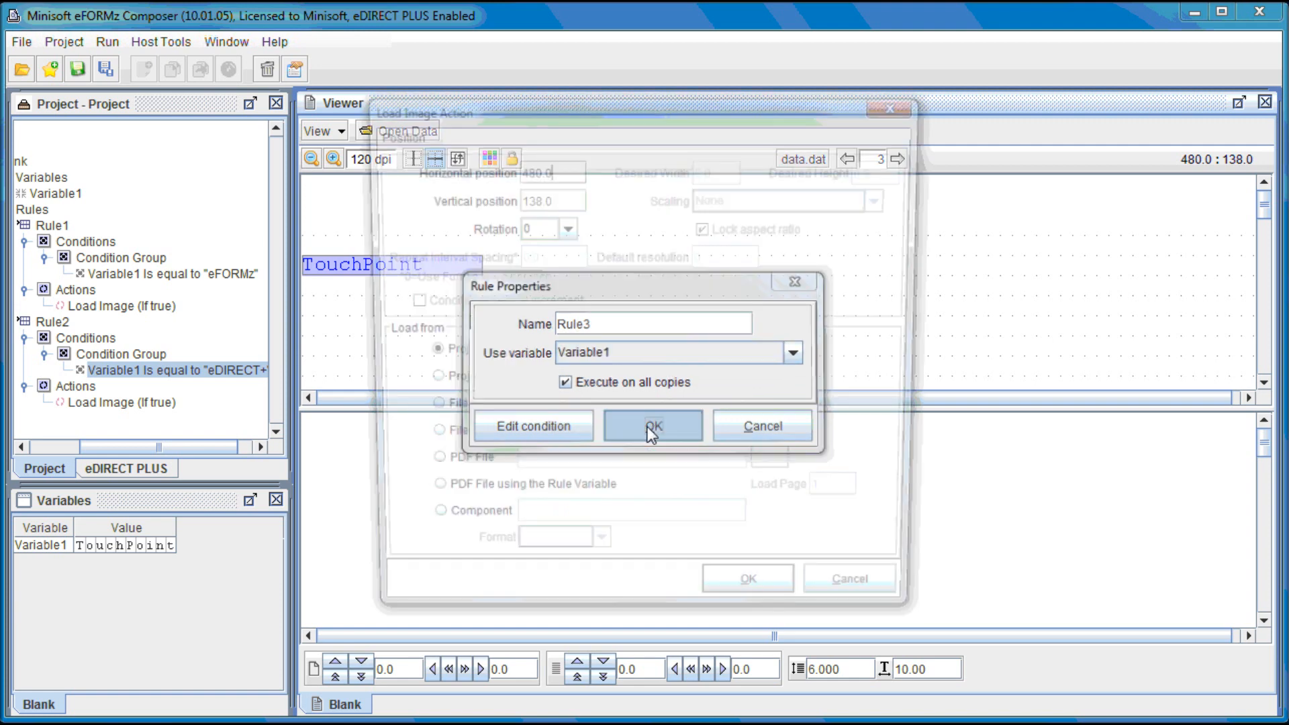
Set Rule3's Load Image action to load touchpoint_whiteletters_nobkg.png from the project
{"action": "left_click", "coordinate": [598, 352]}
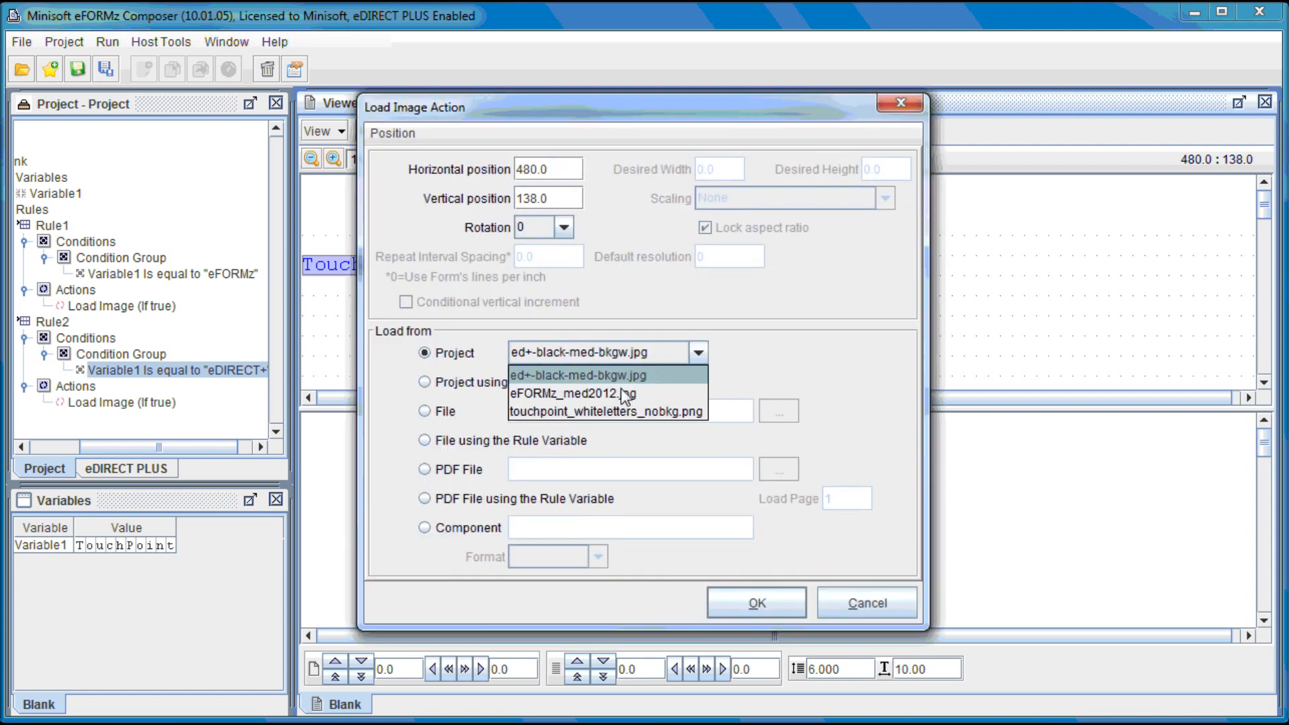
{"action": "left_click", "coordinate": [599, 413]}
{"action": "left_click", "coordinate": [754, 600]}
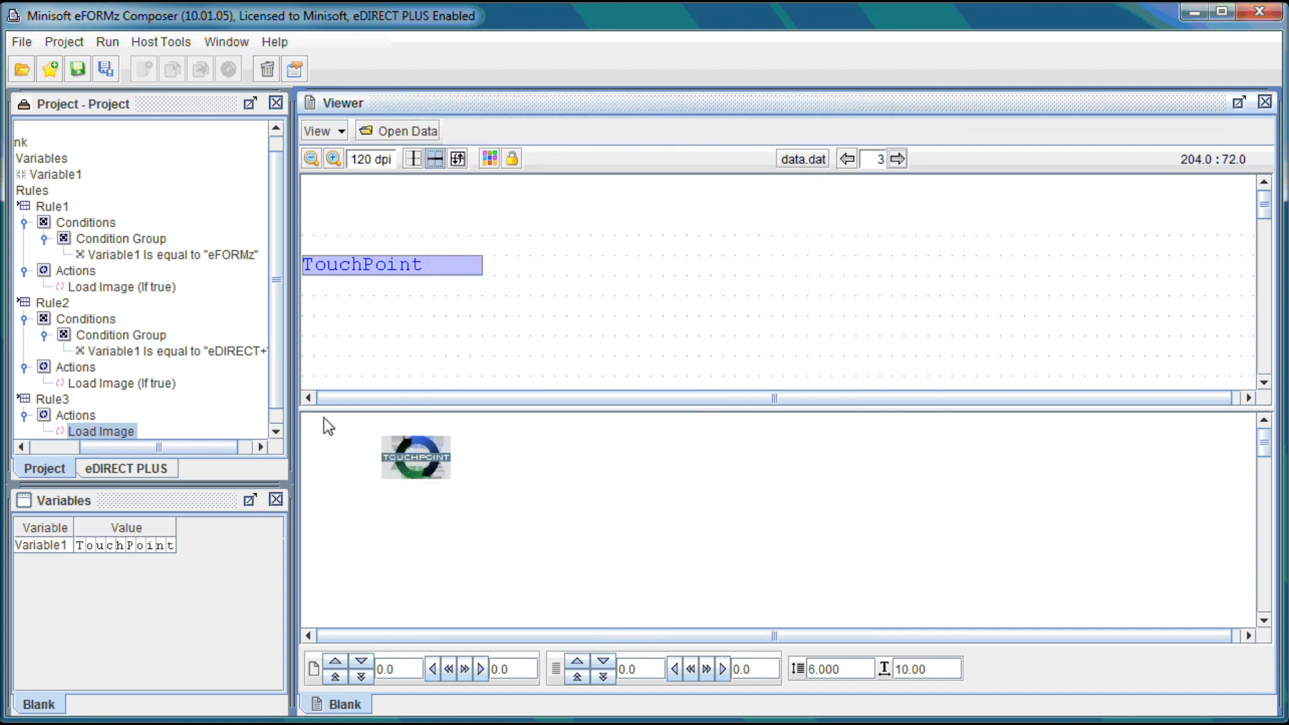
Start an AND condition on Rule3 that tests whether Variable1 is equal to a constant
{"action": "scroll", "coordinate": [276, 415], "scroll_direction": "down", "scroll_amount": 1}
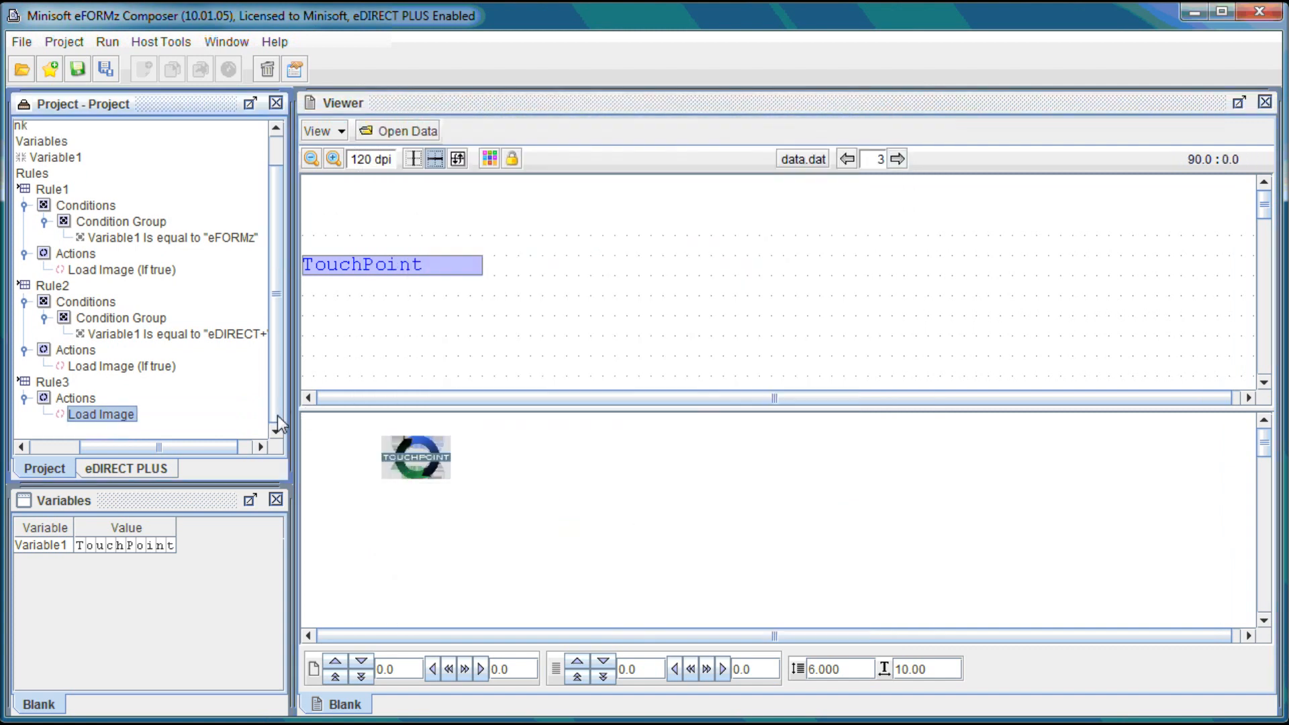
{"action": "right_click", "coordinate": [67, 380]}
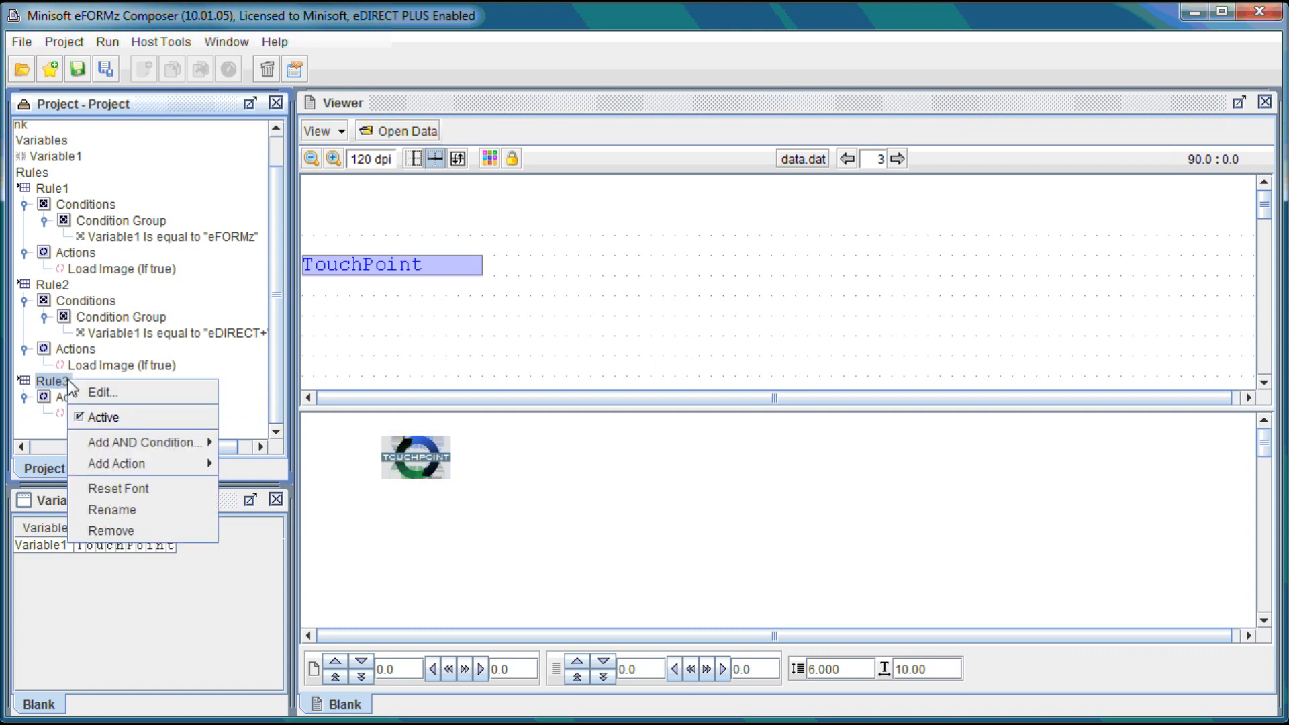
{"action": "mouse_move", "coordinate": [179, 443]}
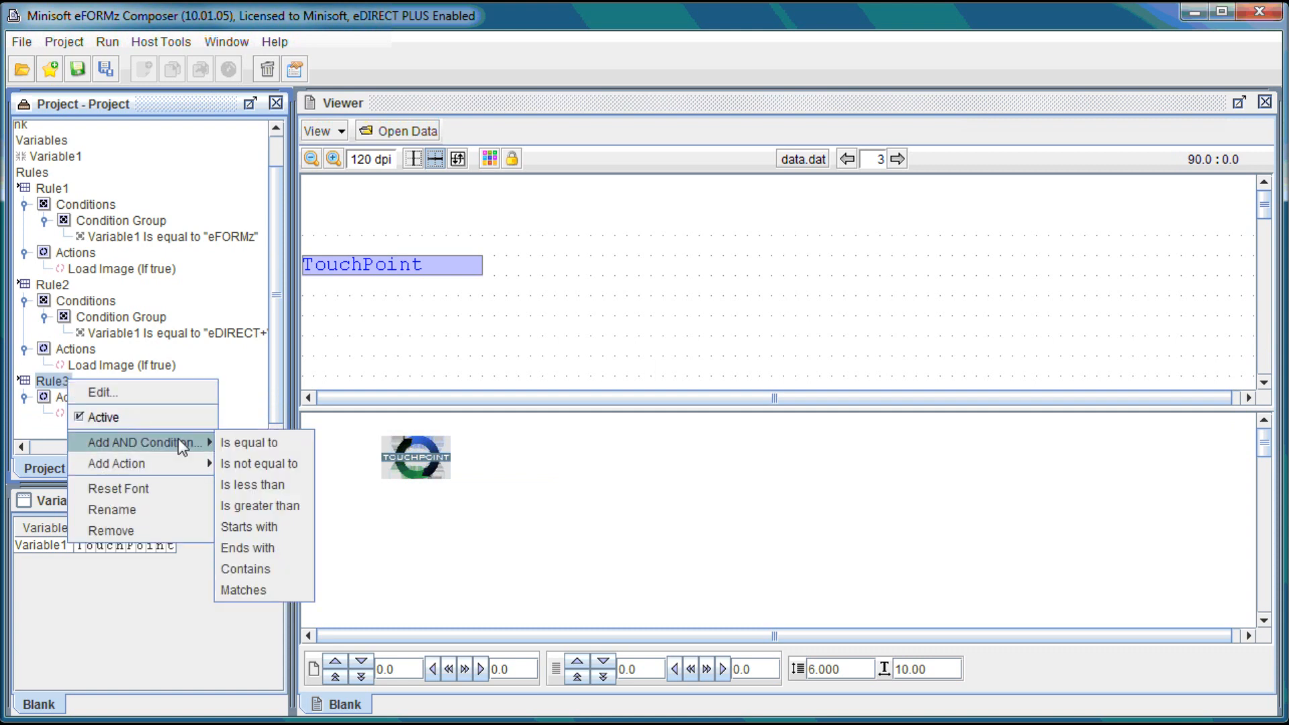
{"action": "left_click", "coordinate": [297, 443]}
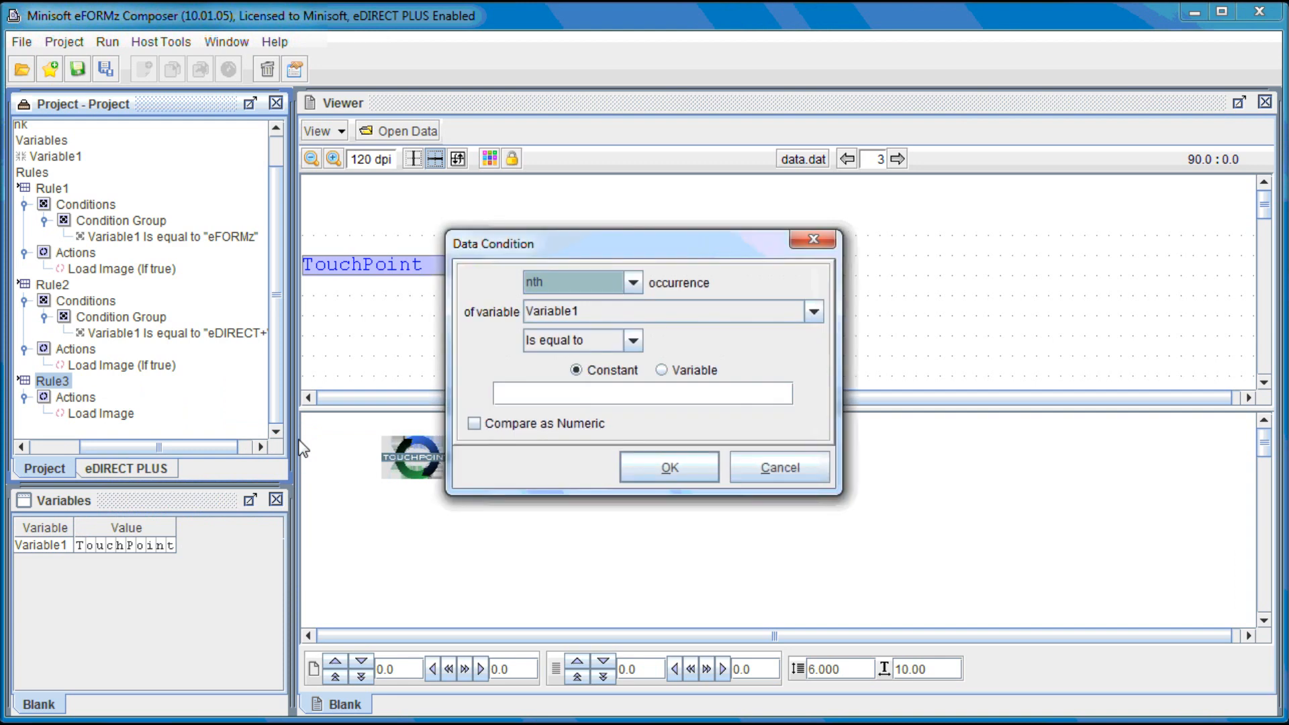
{"action": "left_click", "coordinate": [609, 401]}
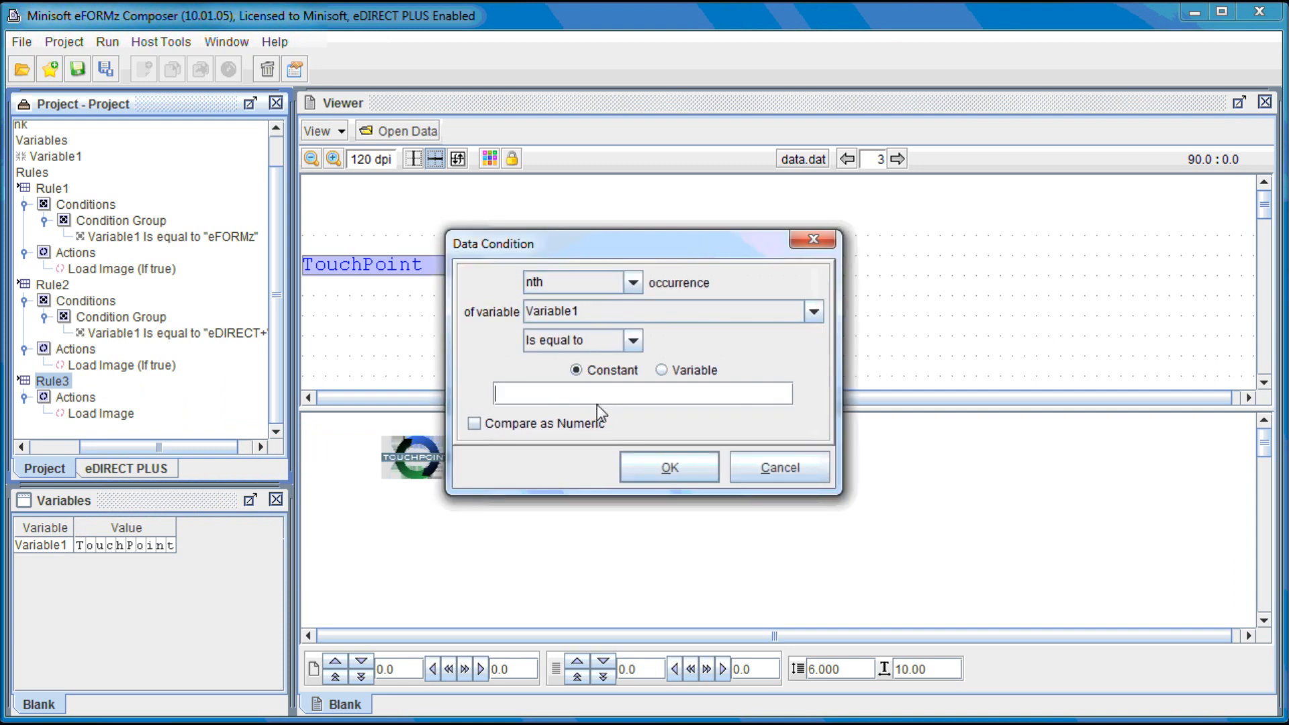
{"action": "key", "text": "Caps_Lock"}
{"action": "type", "text": "t"}
{"action": "key", "text": "Caps_Lock"}
{"action": "type", "text": "OUCH"}
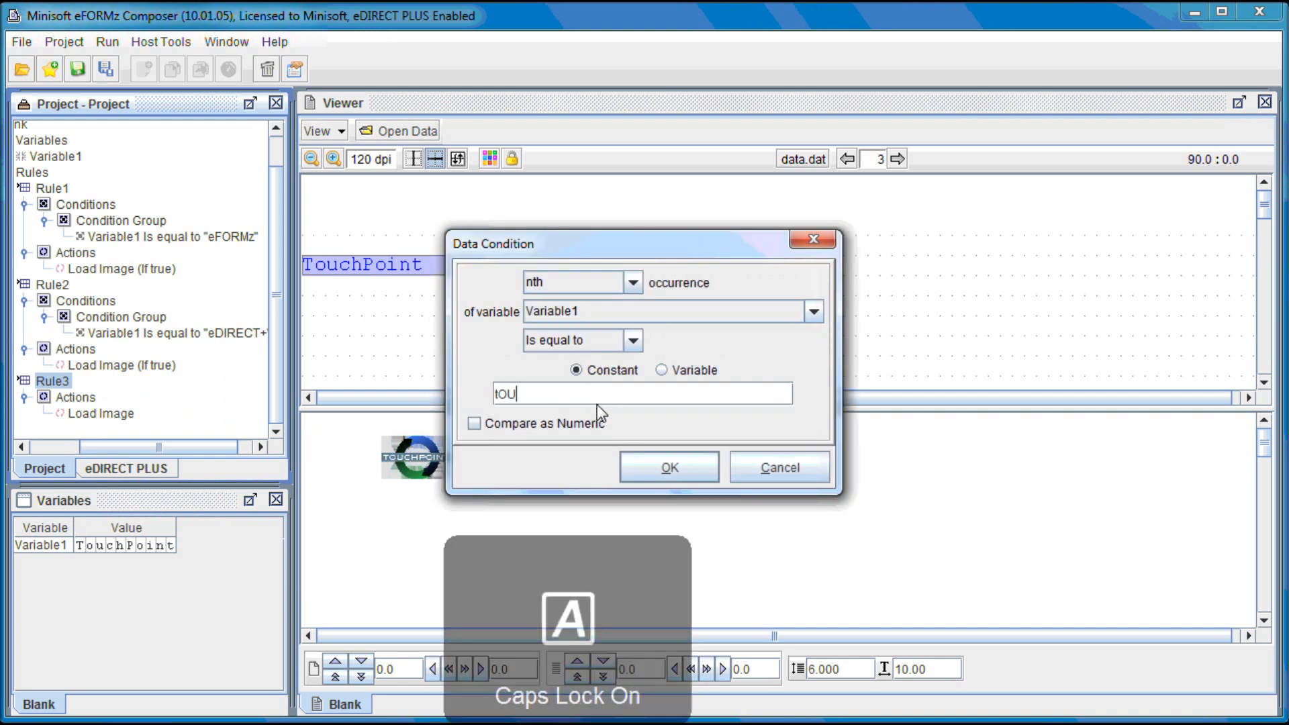
{"action": "key", "text": "Caps_Lock"}
{"action": "key", "text": "BackSpace"}
{"action": "key", "text": "BackSpace"}
{"action": "key", "text": "BackSpace"}
{"action": "key", "text": "BackSpace"}
{"action": "key", "text": "BackSpace"}
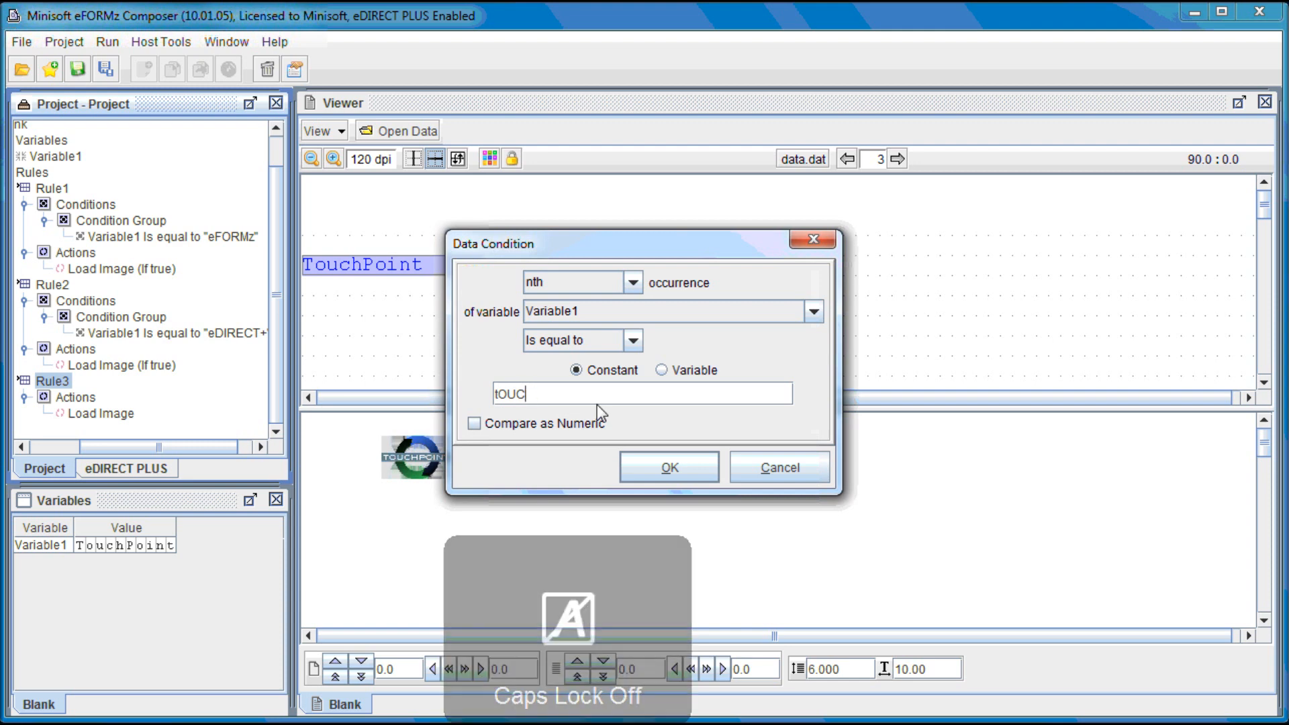
{"action": "type", "text": "t"}
{"action": "key", "text": "Caps_Lock"}
{"action": "key", "text": "BackSpace"}
Enter TouchPoint as the condition's constant, review the available comparison operators, keep Is equal to, and confirm the condition
{"action": "type", "text": "T"}
{"action": "key", "text": "Caps_Lock"}
{"action": "type", "text": "ouch"}
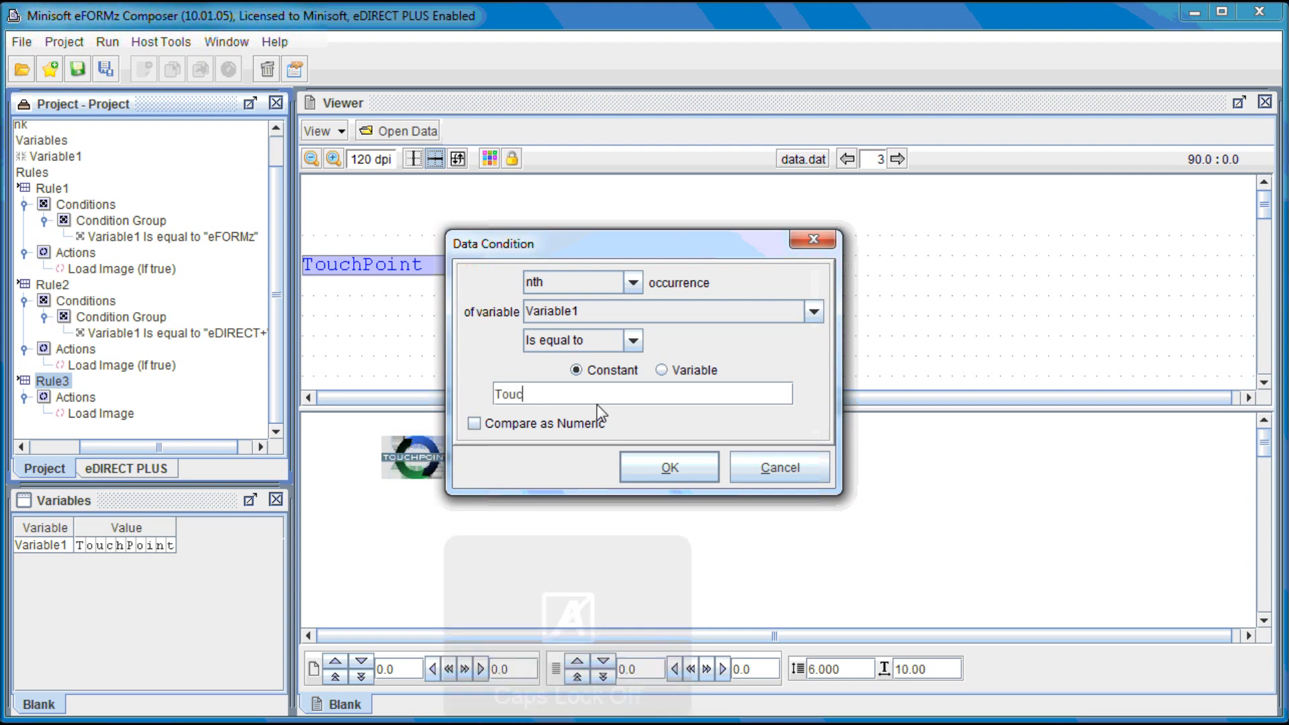
{"action": "key", "text": "Caps_Lock"}
{"action": "type", "text": "P"}
{"action": "key", "text": "Caps_Lock"}
{"action": "type", "text": "oint"}
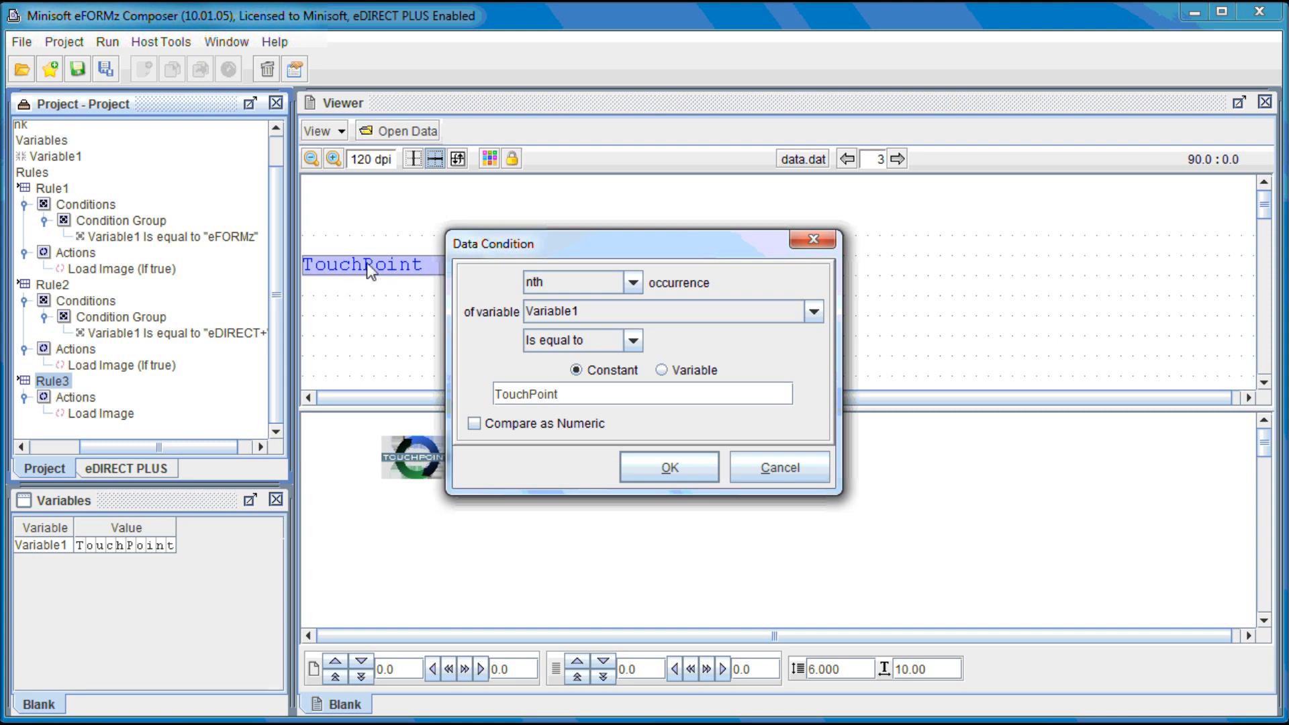
{"action": "left_click", "coordinate": [609, 341]}
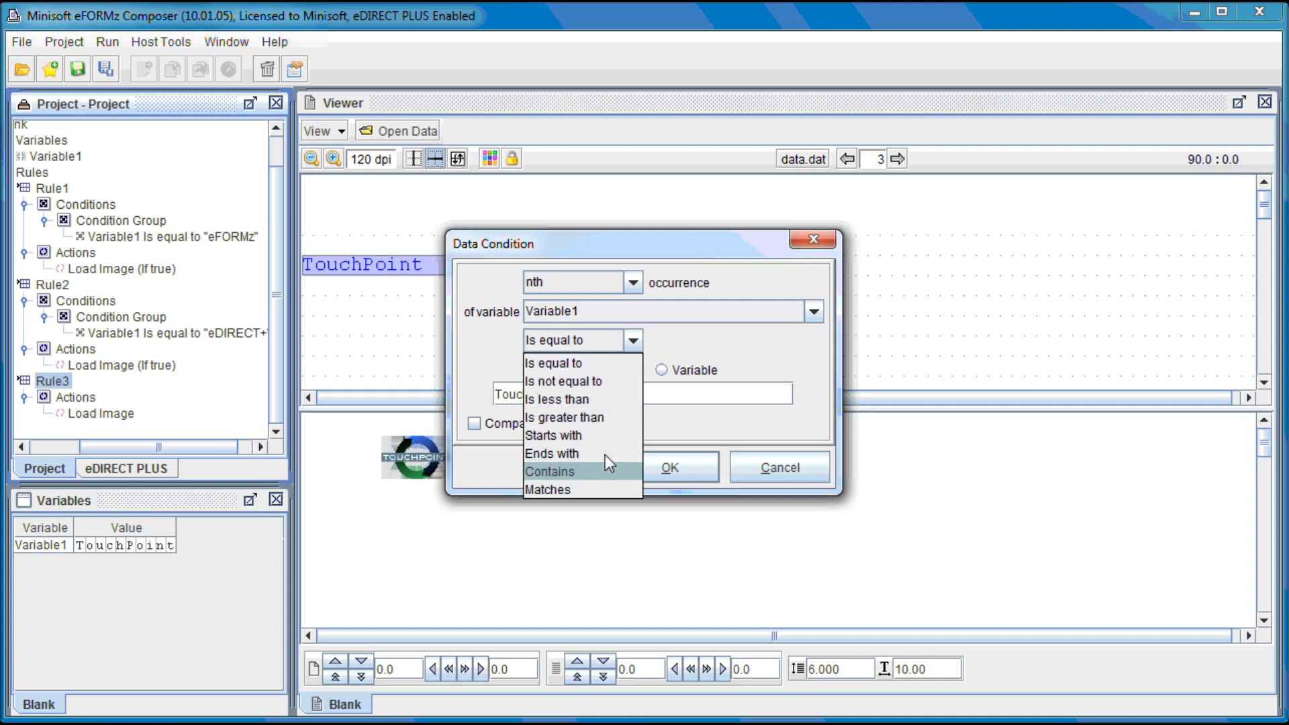
{"action": "left_click", "coordinate": [629, 342]}
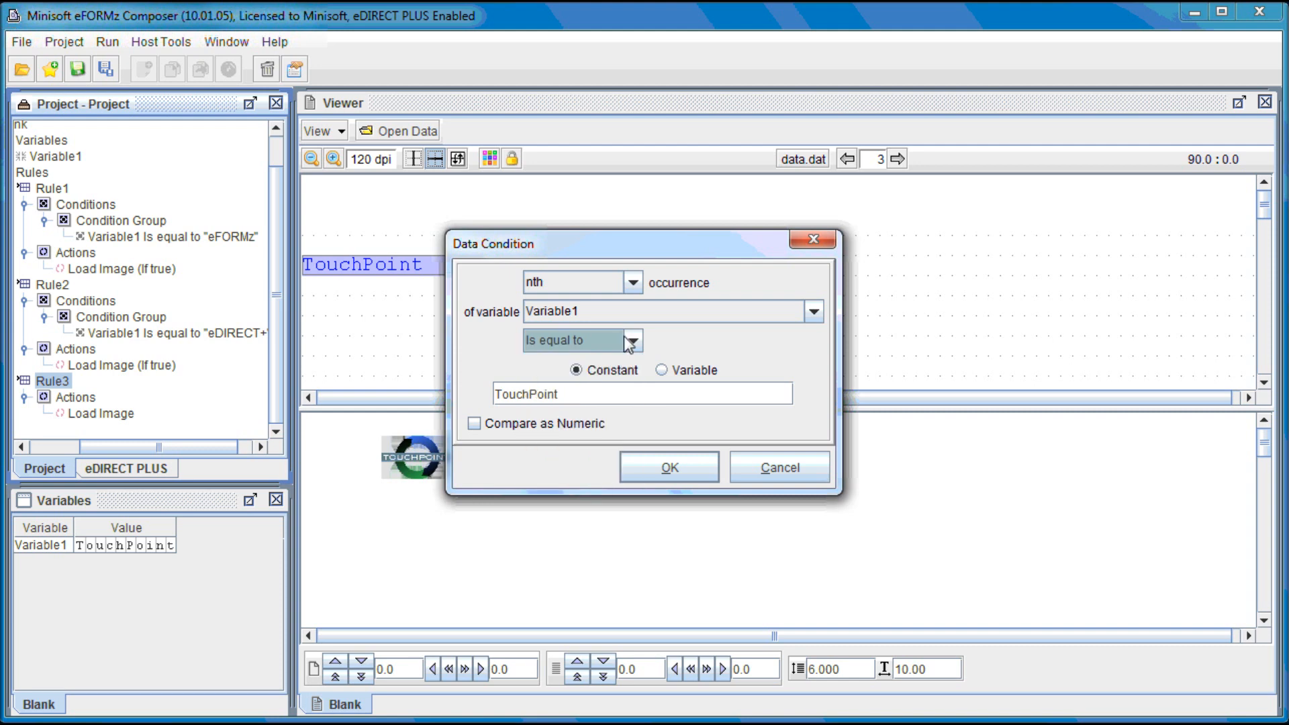
{"action": "left_click", "coordinate": [654, 473]}
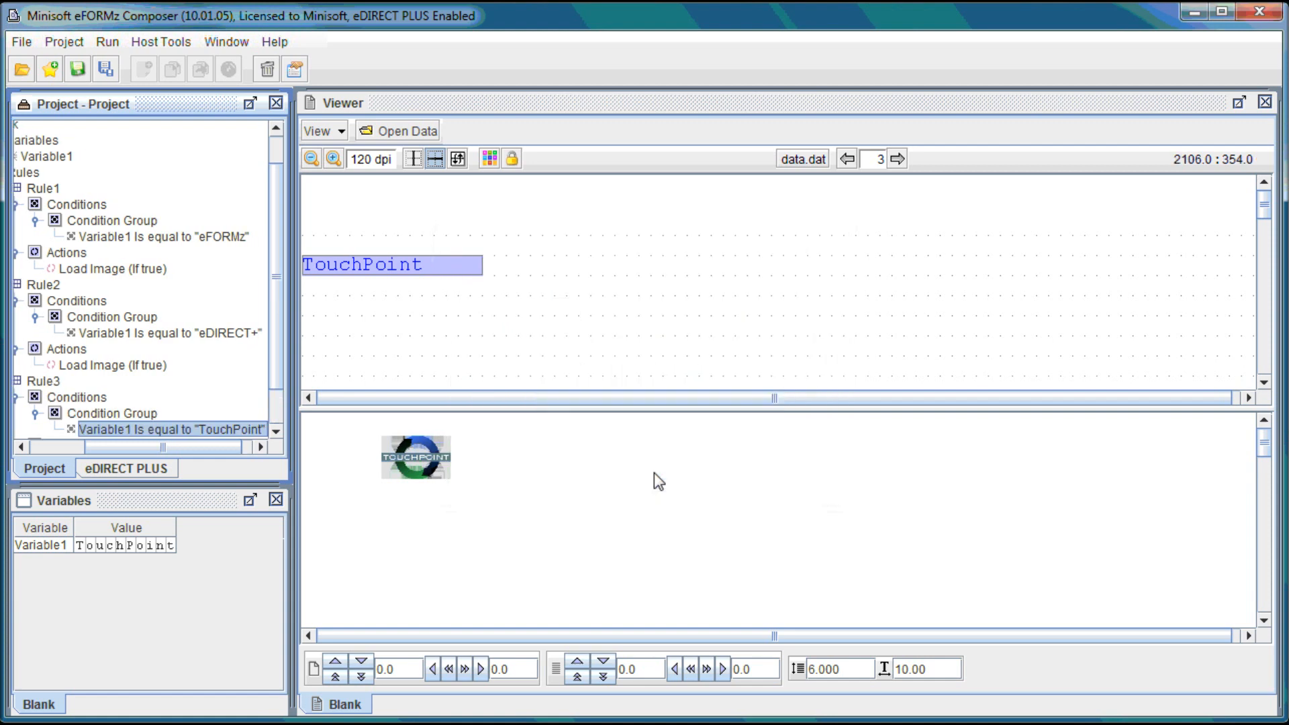
Check the output on all data pages with the three conditional rules, going back and forth between pages 1 and 3
{"action": "left_click", "coordinate": [850, 159]}
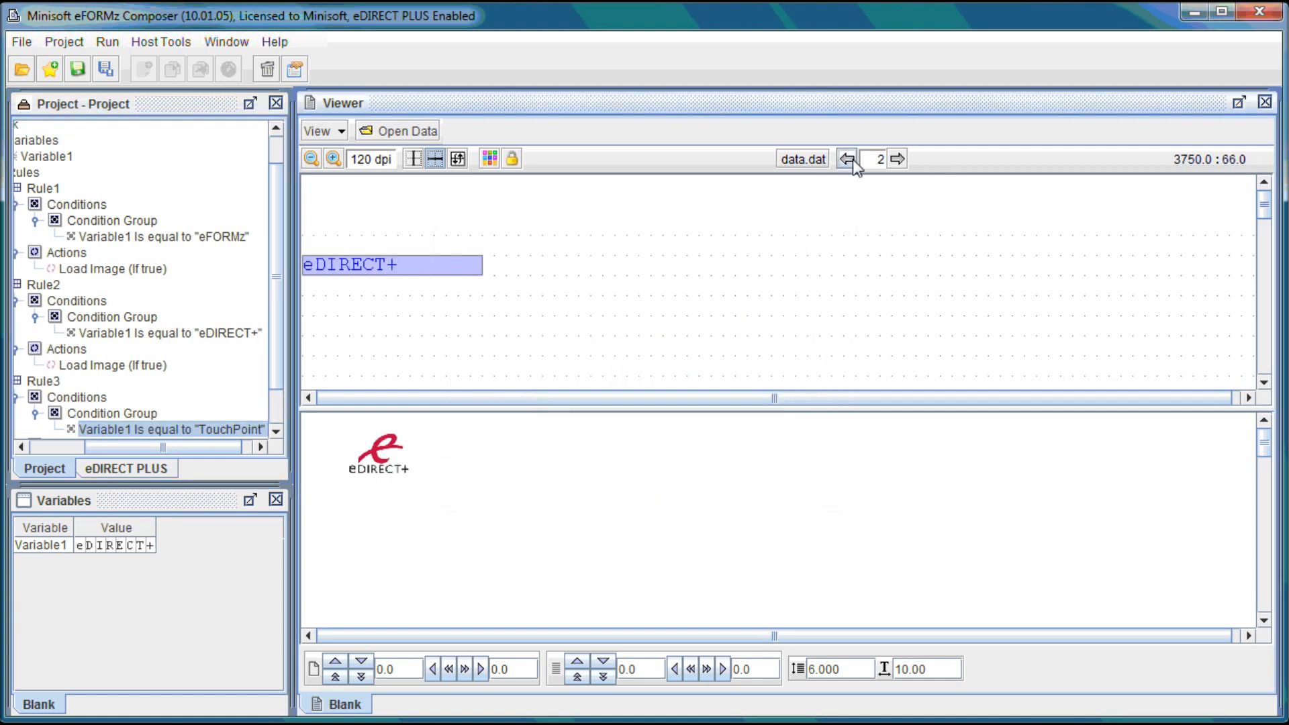
{"action": "left_click", "coordinate": [853, 159]}
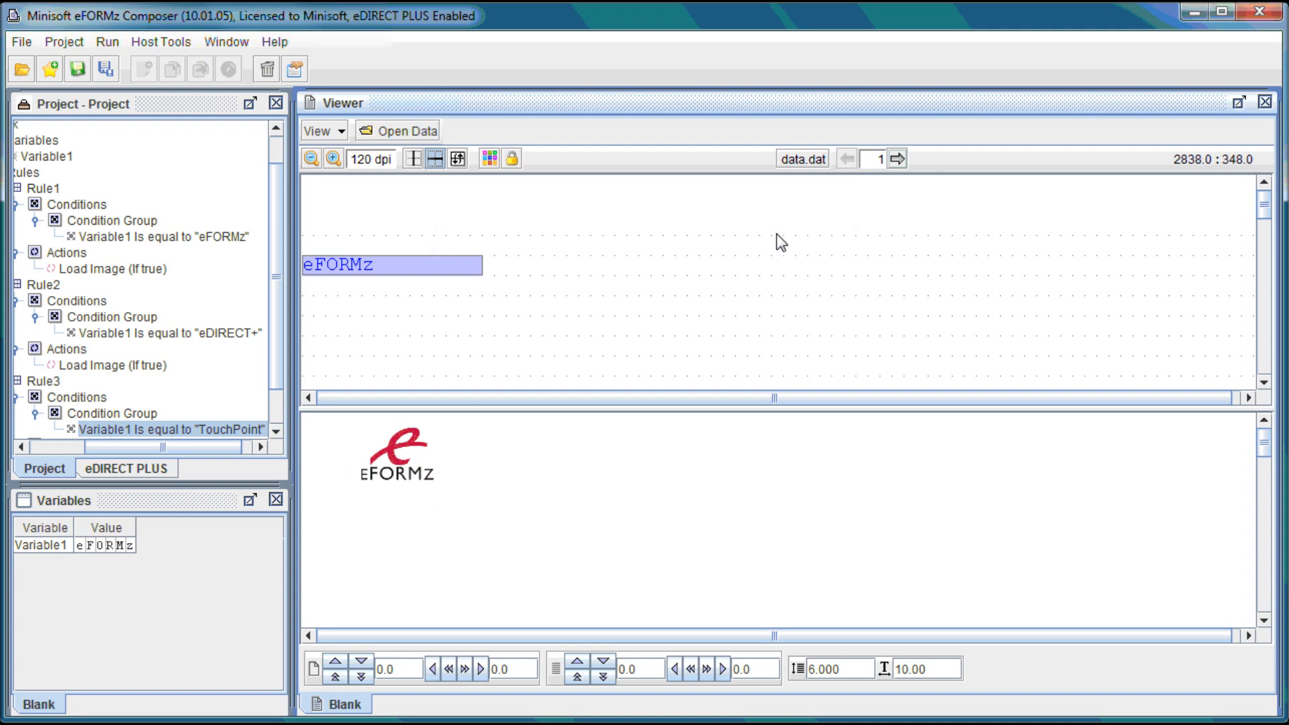
{"action": "left_click", "coordinate": [897, 159]}
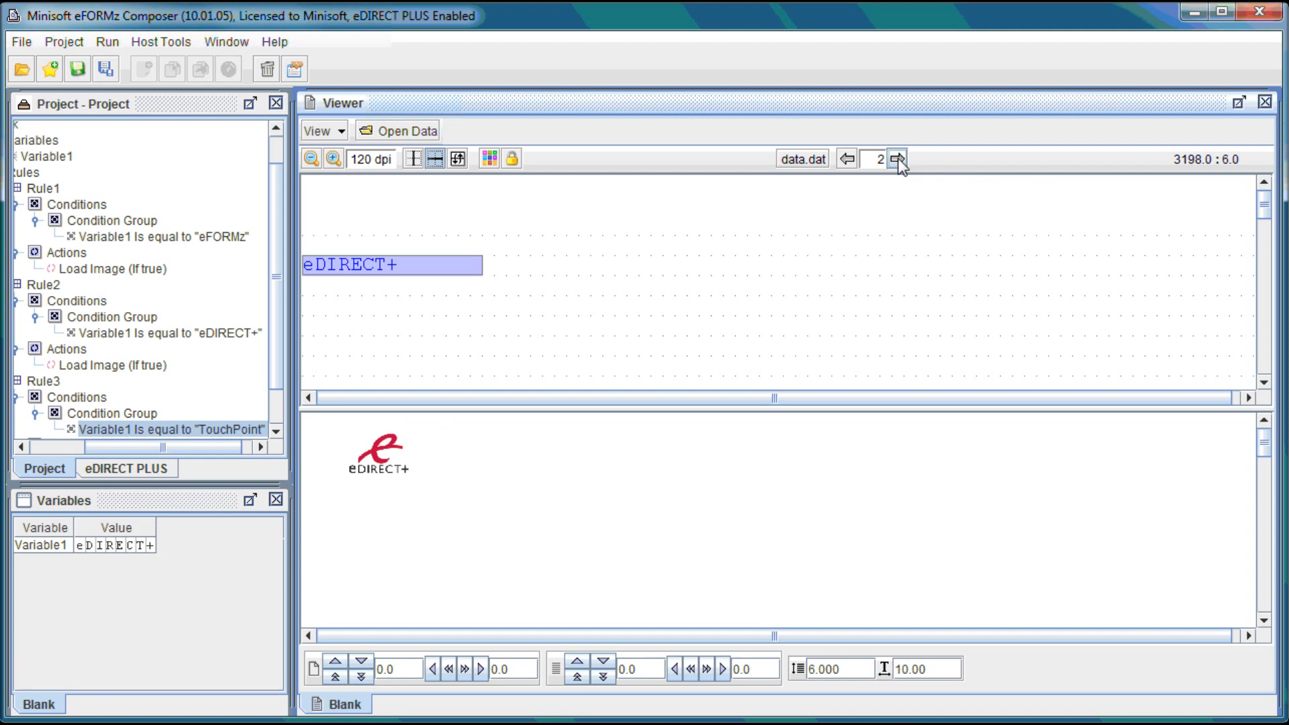
{"action": "left_click", "coordinate": [897, 159]}
{"action": "left_click", "coordinate": [897, 159]}
{"action": "left_click", "coordinate": [897, 159]}
{"action": "left_click", "coordinate": [898, 159]}
{"action": "left_click", "coordinate": [847, 159]}
{"action": "left_click", "coordinate": [847, 159]}
{"action": "left_click", "coordinate": [847, 159]}
{"action": "left_click", "coordinate": [847, 159]}
{"action": "left_click", "coordinate": [847, 159]}
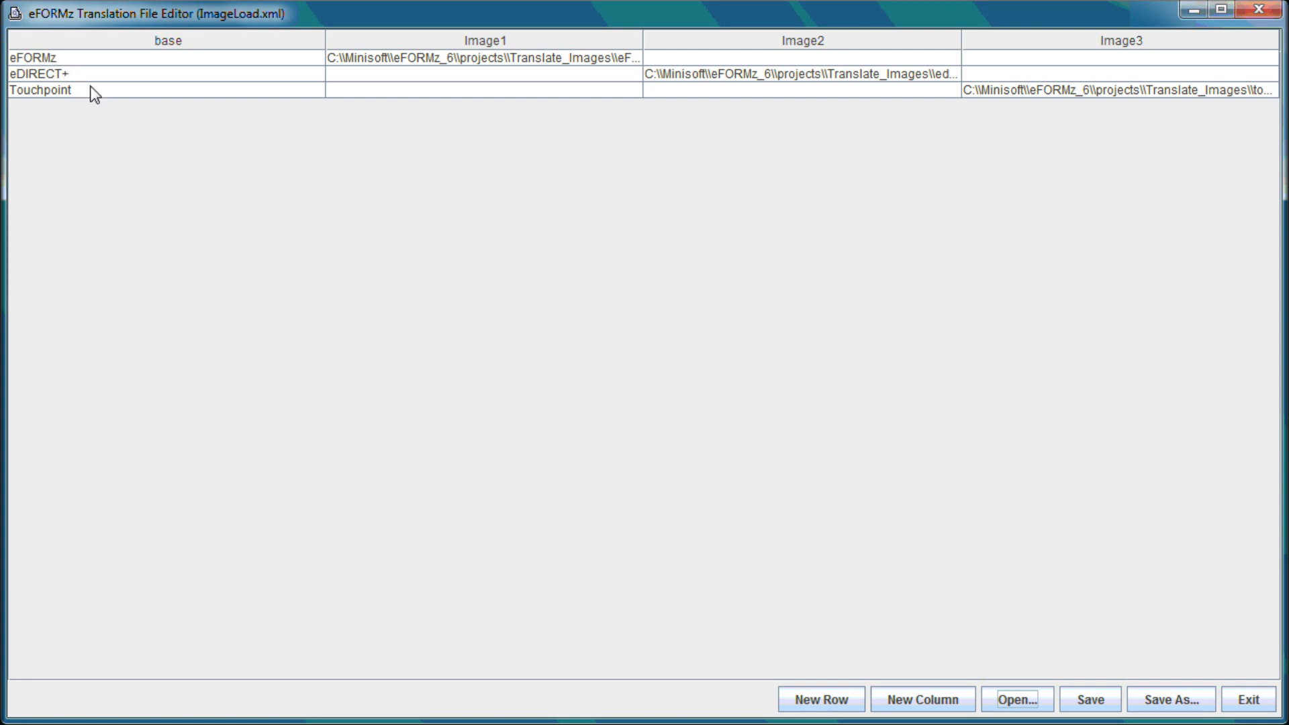
In the ImageLoad.xml translation file, delete the ending of the first base entry and retype it as eFORMz
{"action": "double_click", "coordinate": [71, 59]}
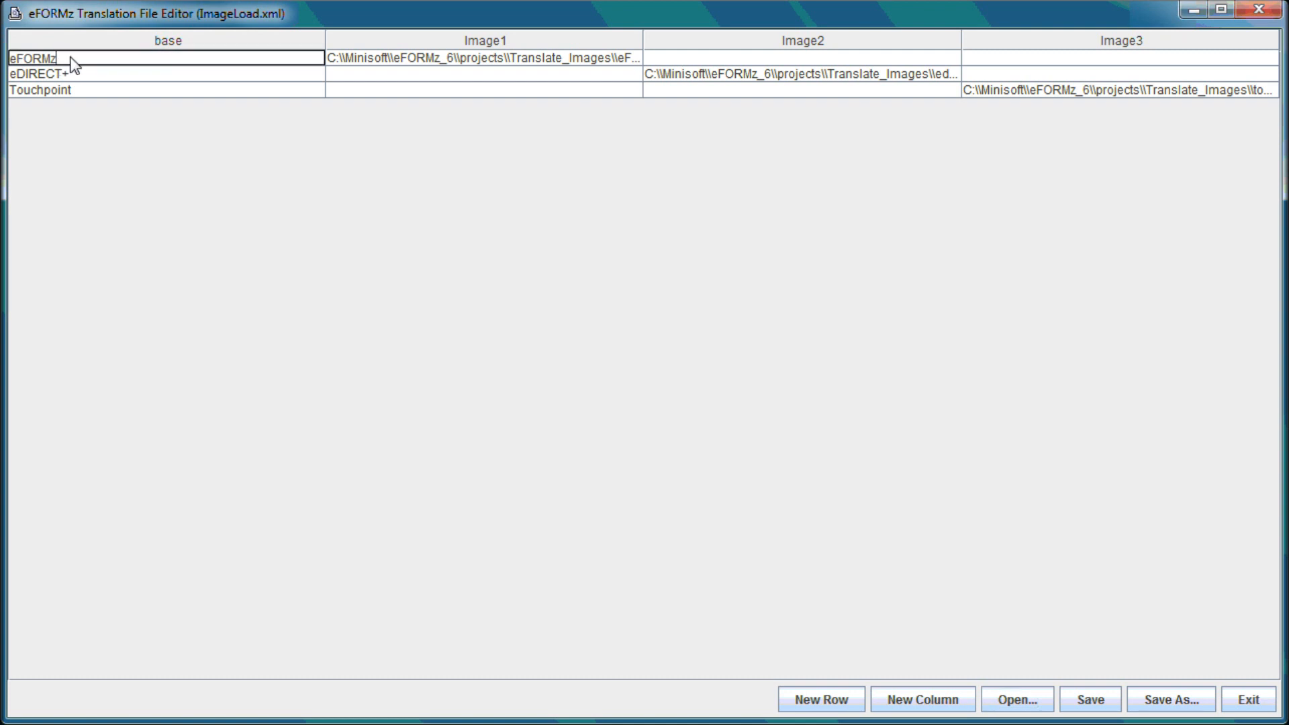
{"action": "key", "text": "BackSpace"}
{"action": "key", "text": "BackSpace"}
{"action": "key", "text": "Caps_Lock"}
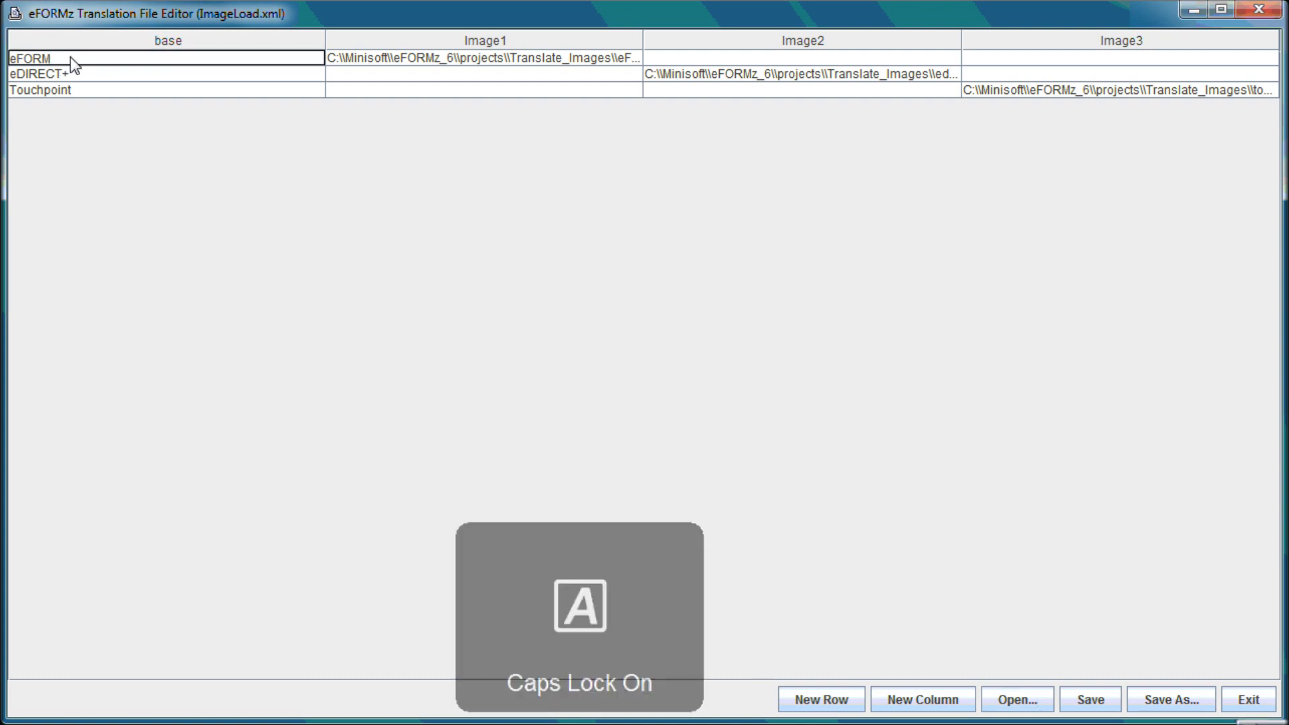
{"action": "key", "text": "Caps_Lock"}
{"action": "type", "text": "z"}
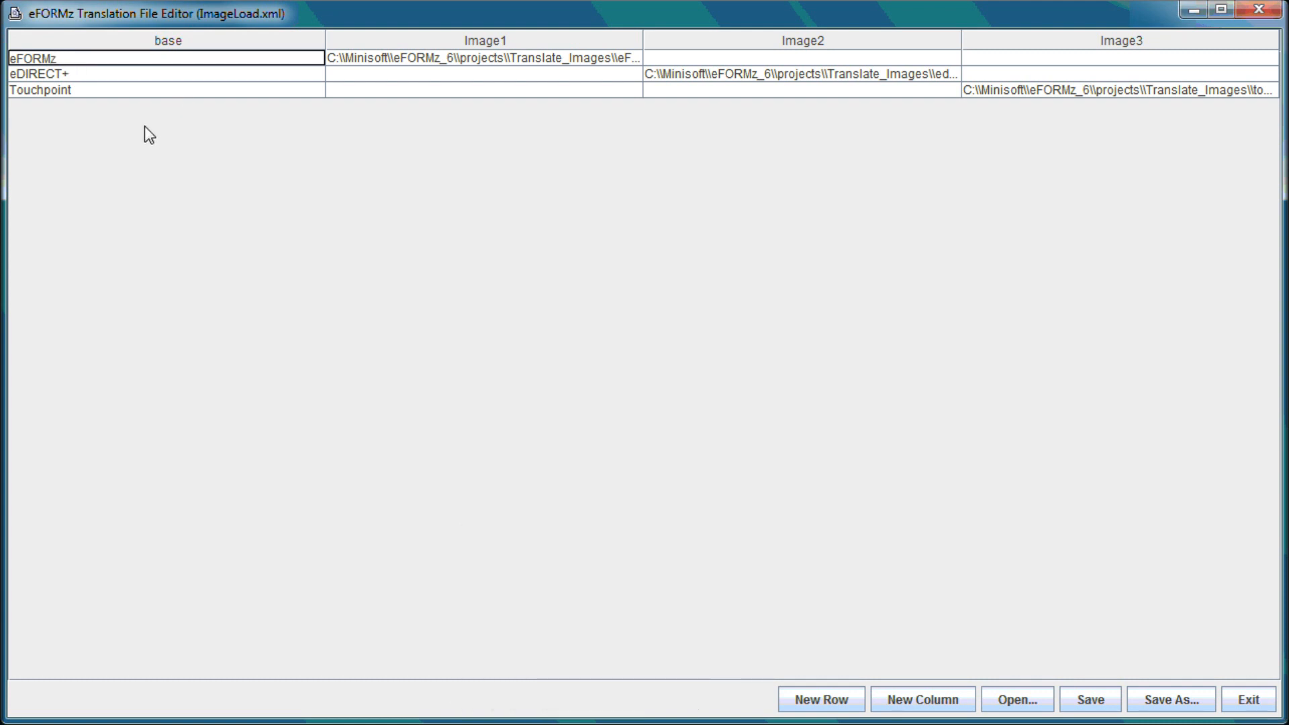
Review the entries in the base column, and view the Image1 column's dictionary name without changing it
{"action": "left_click", "coordinate": [110, 76]}
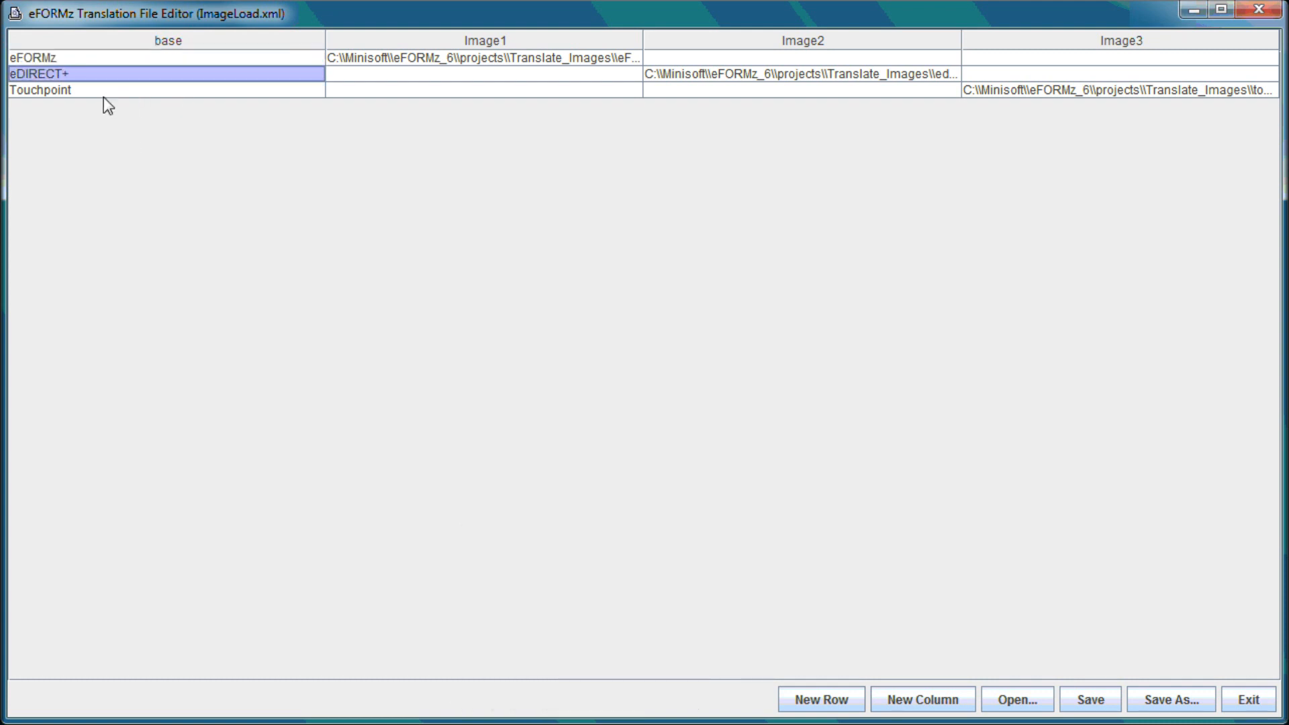
{"action": "left_click", "coordinate": [103, 94]}
{"action": "left_click", "coordinate": [103, 61]}
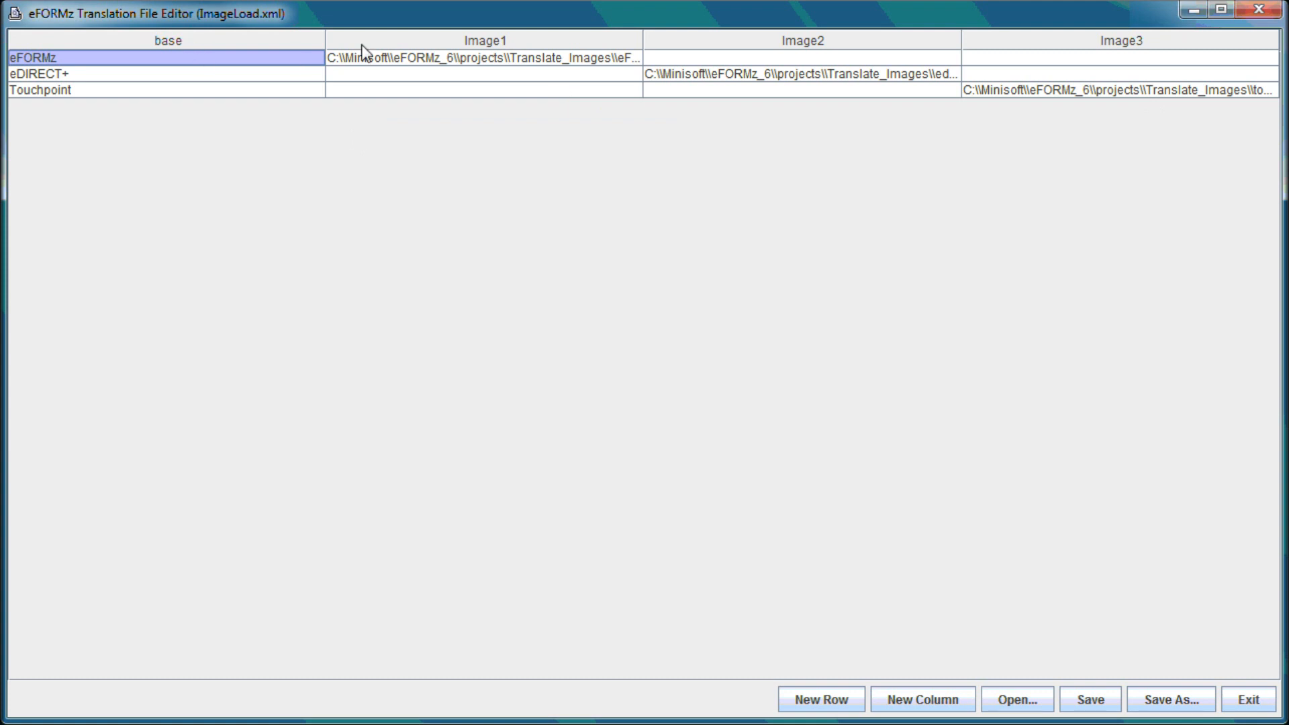
{"action": "double_click", "coordinate": [493, 42]}
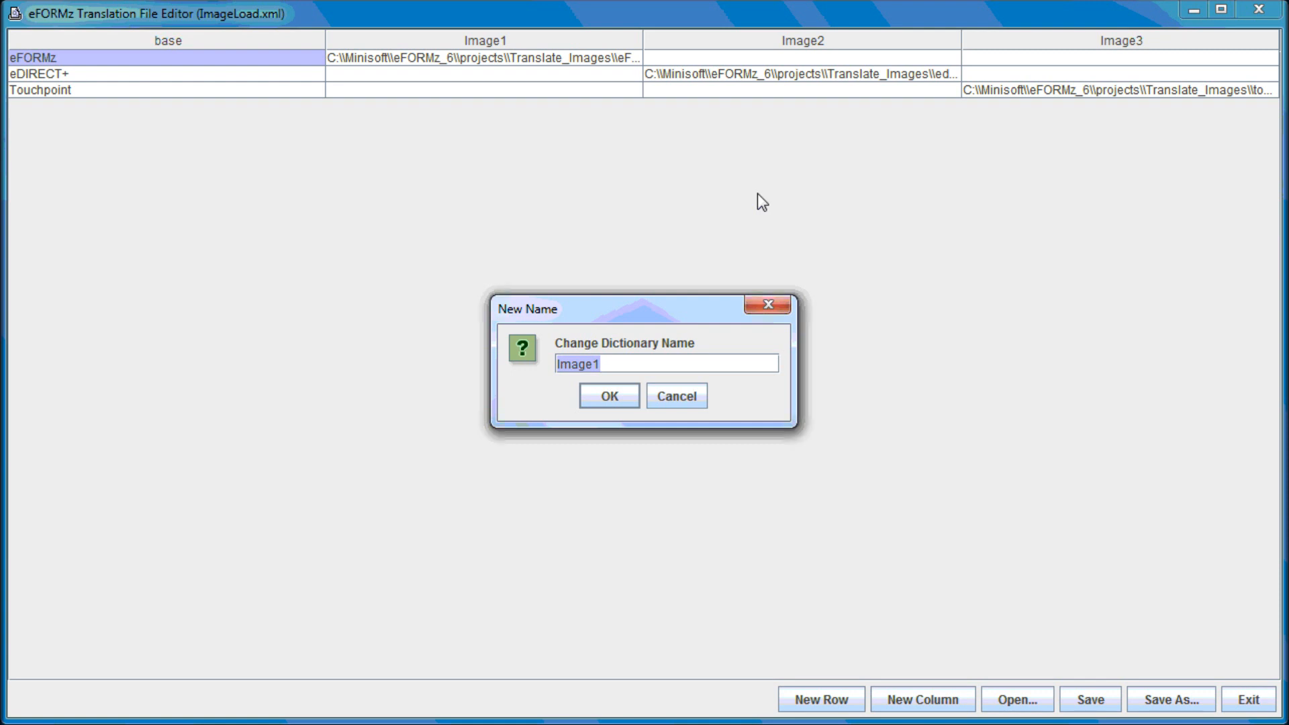
{"action": "left_click", "coordinate": [675, 402]}
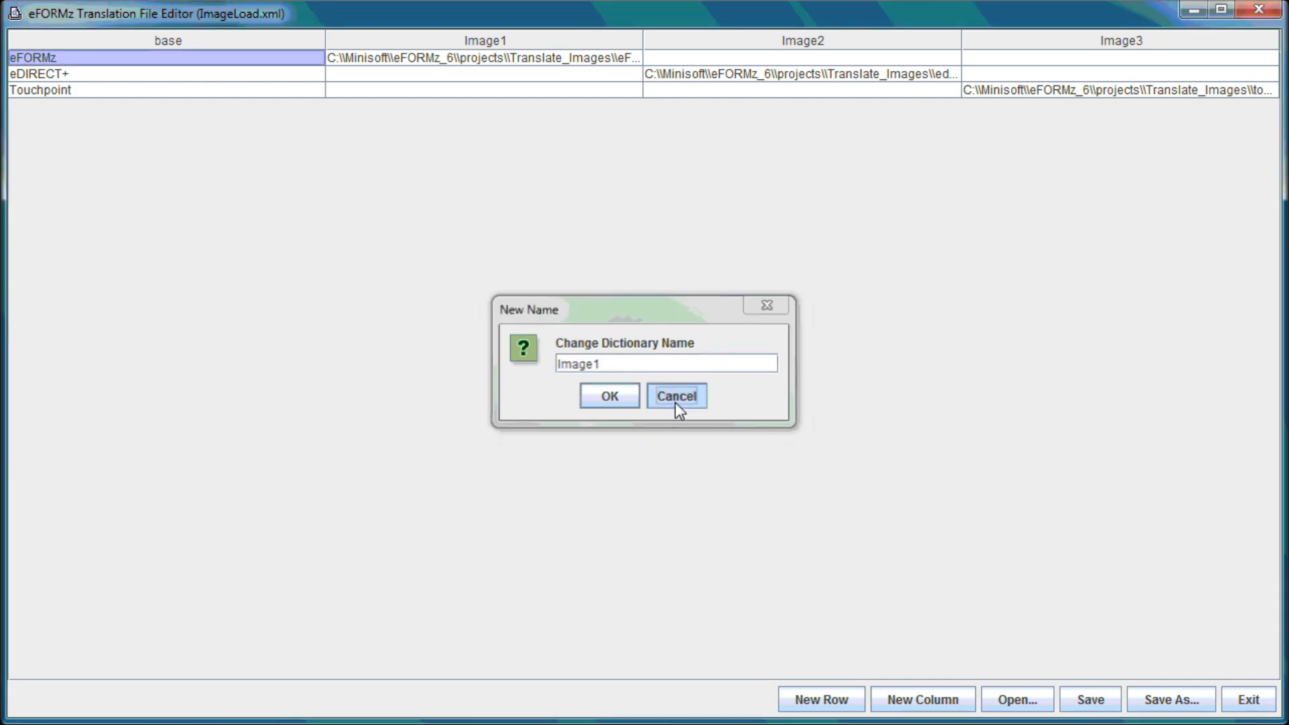
Examine the image file path and its double backslashes in the eFORMz row's Image1 cell, leaving the path as it is
{"action": "left_click", "coordinate": [461, 58]}
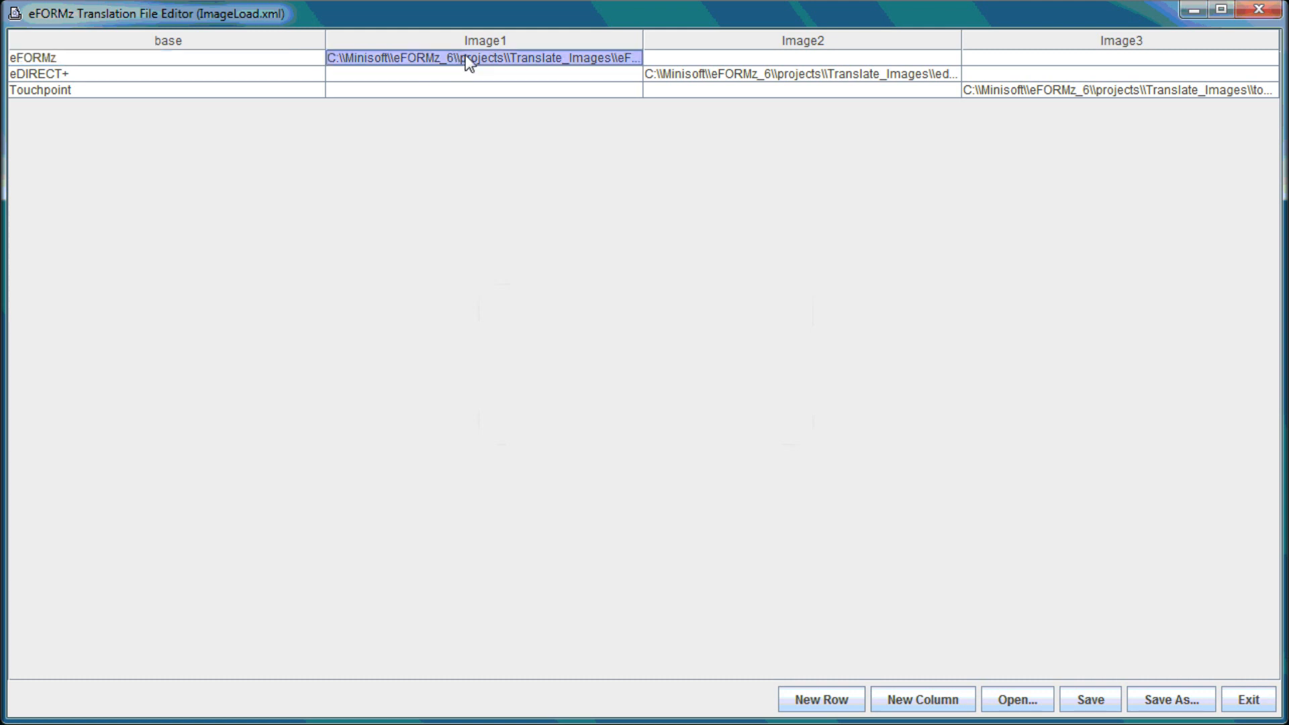
{"action": "double_click", "coordinate": [468, 59]}
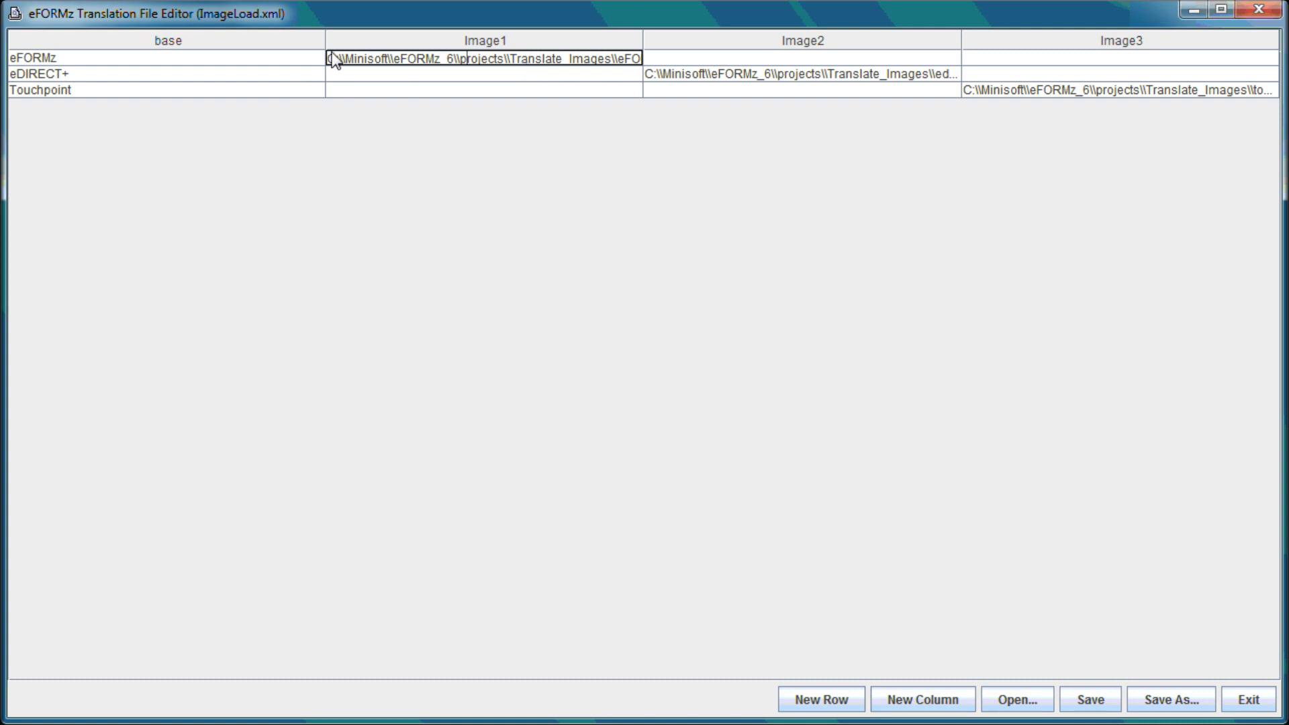
{"action": "left_click_drag", "start_coordinate": [333, 59], "coordinate": [537, 77]}
{"action": "left_click_drag", "start_coordinate": [640, 70], "coordinate": [416, 56]}
{"action": "left_click", "coordinate": [399, 60]}
{"action": "left_click", "coordinate": [390, 60]}
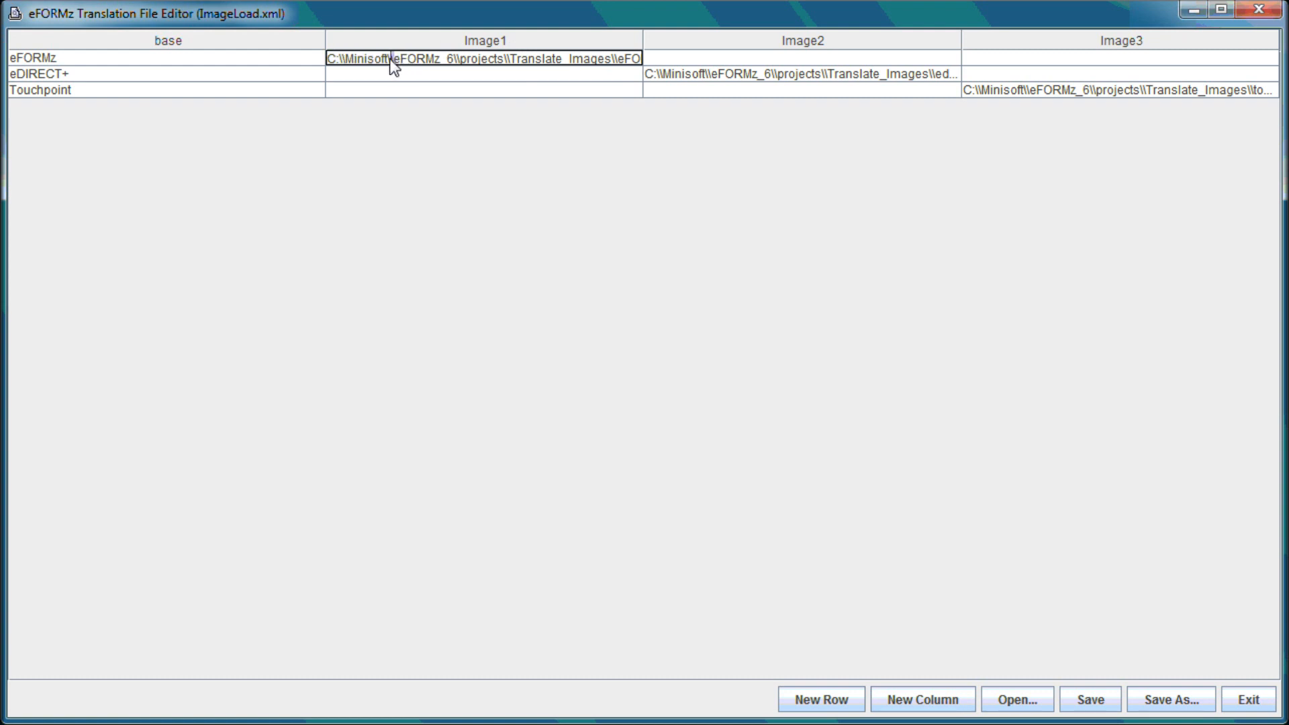
{"action": "left_click", "coordinate": [461, 61]}
{"action": "left_click", "coordinate": [343, 60]}
{"action": "left_click", "coordinate": [616, 75]}
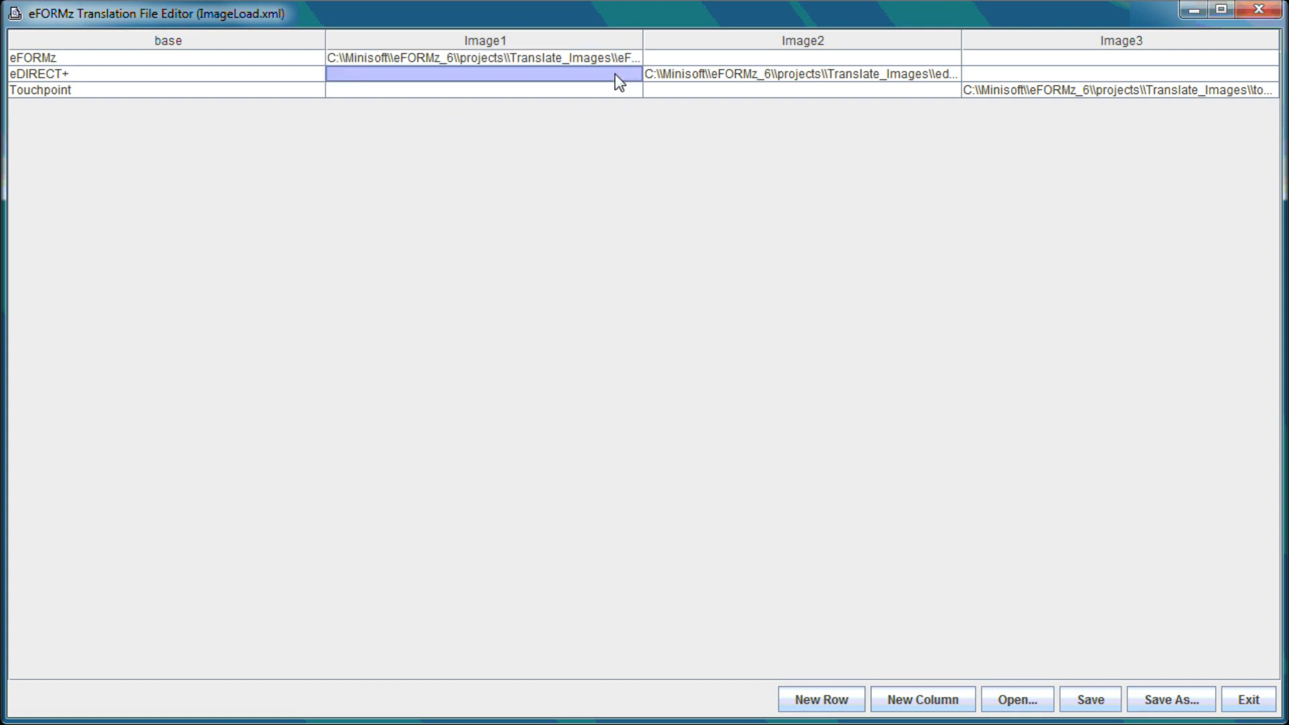
View the dictionary names of the Image2 and Image3 columns without changing them, and review the Touchpoint row's image path and base entry
{"action": "double_click", "coordinate": [809, 50]}
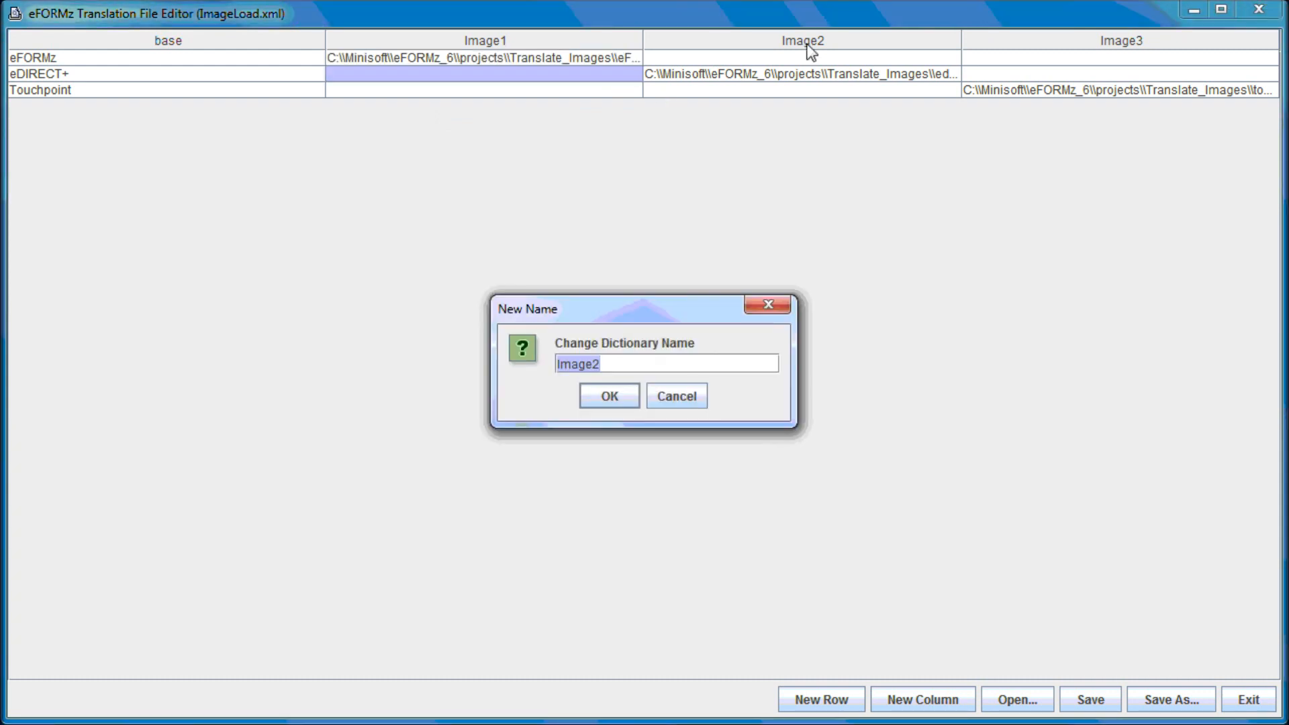
{"action": "left_click", "coordinate": [766, 302]}
{"action": "double_click", "coordinate": [1139, 51]}
{"action": "left_click", "coordinate": [768, 304]}
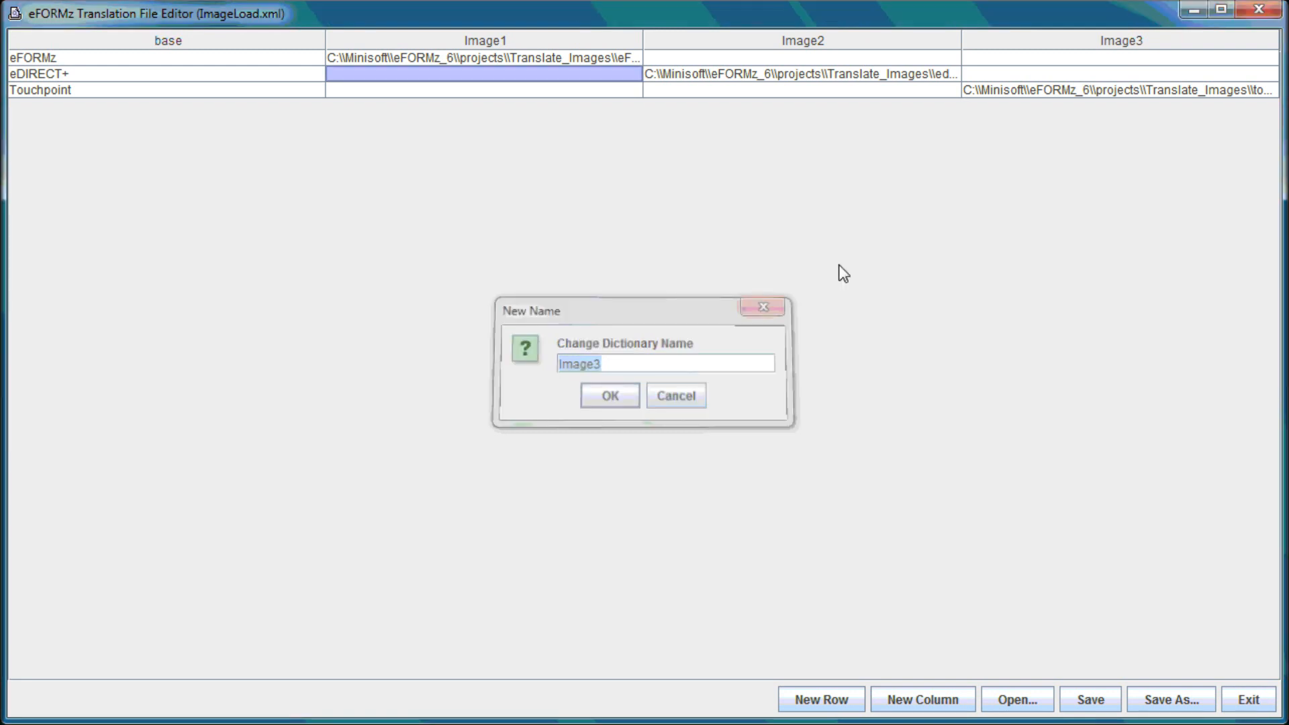
{"action": "left_click", "coordinate": [1108, 95]}
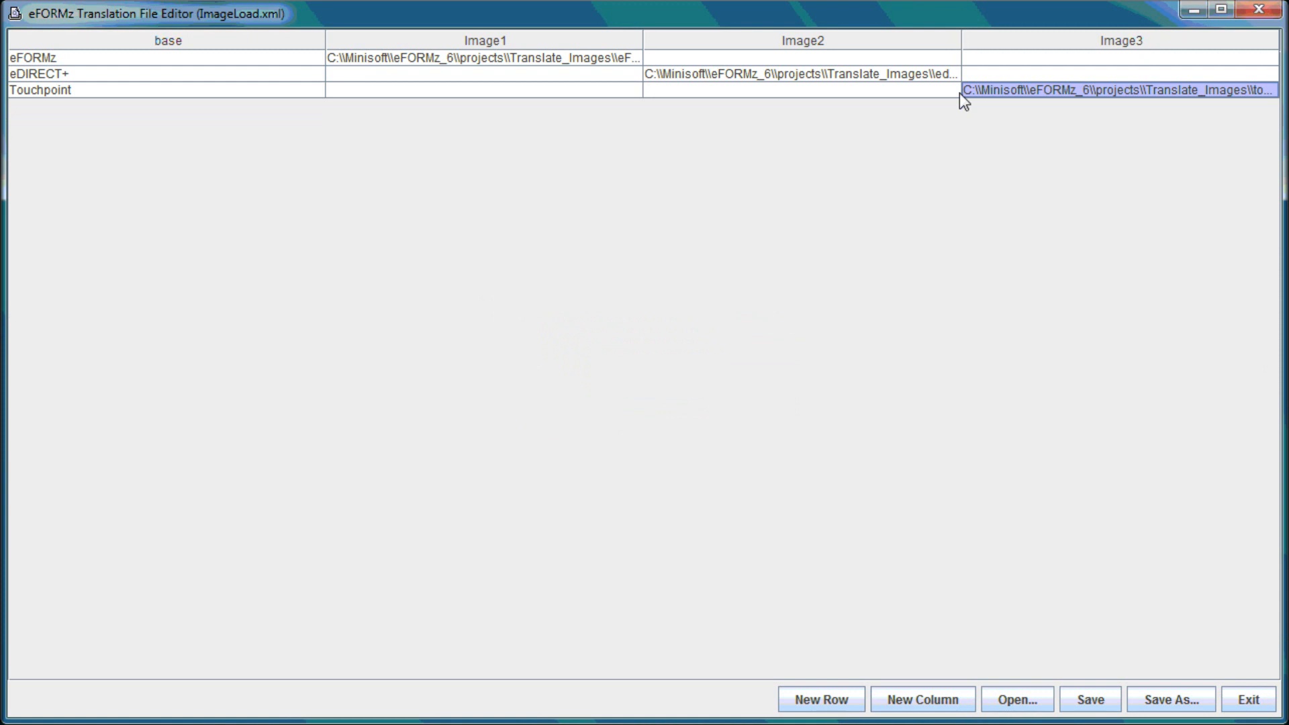
{"action": "left_click", "coordinate": [67, 95]}
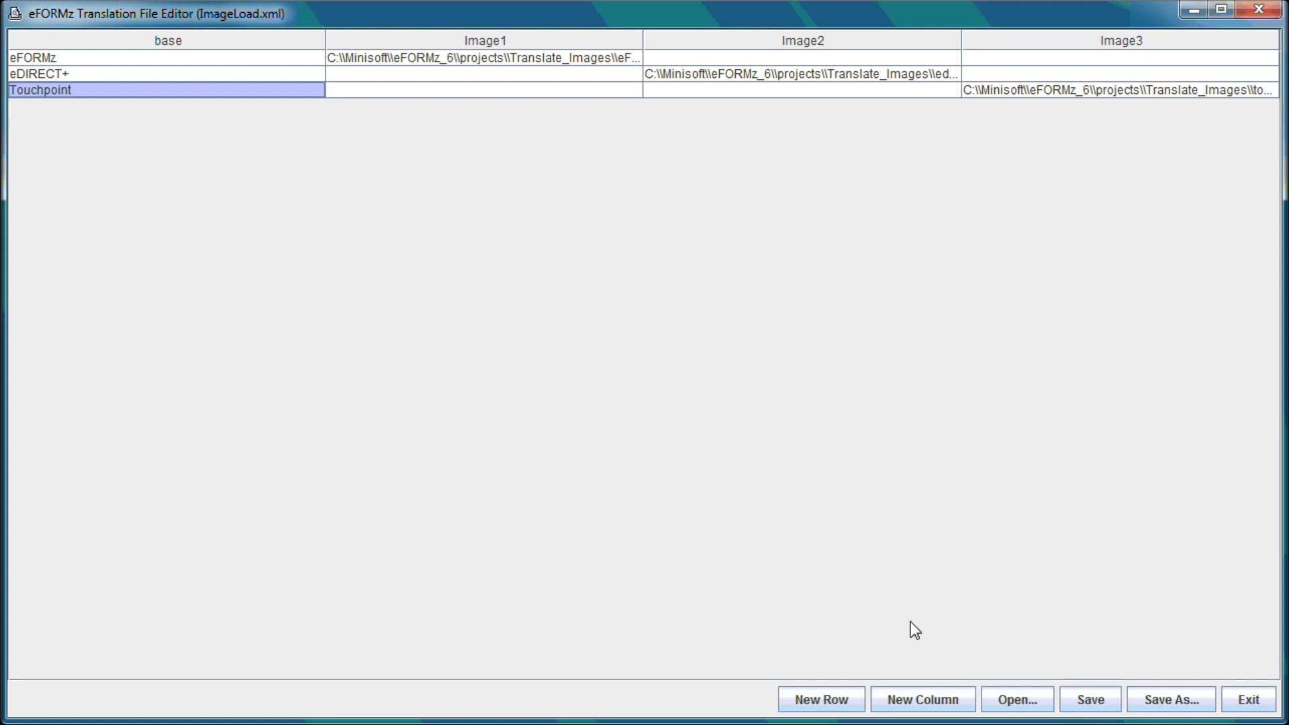
Add an empty row to the translation table, and view the new column and save-as dialogs, cancelling both
{"action": "left_click", "coordinate": [843, 706]}
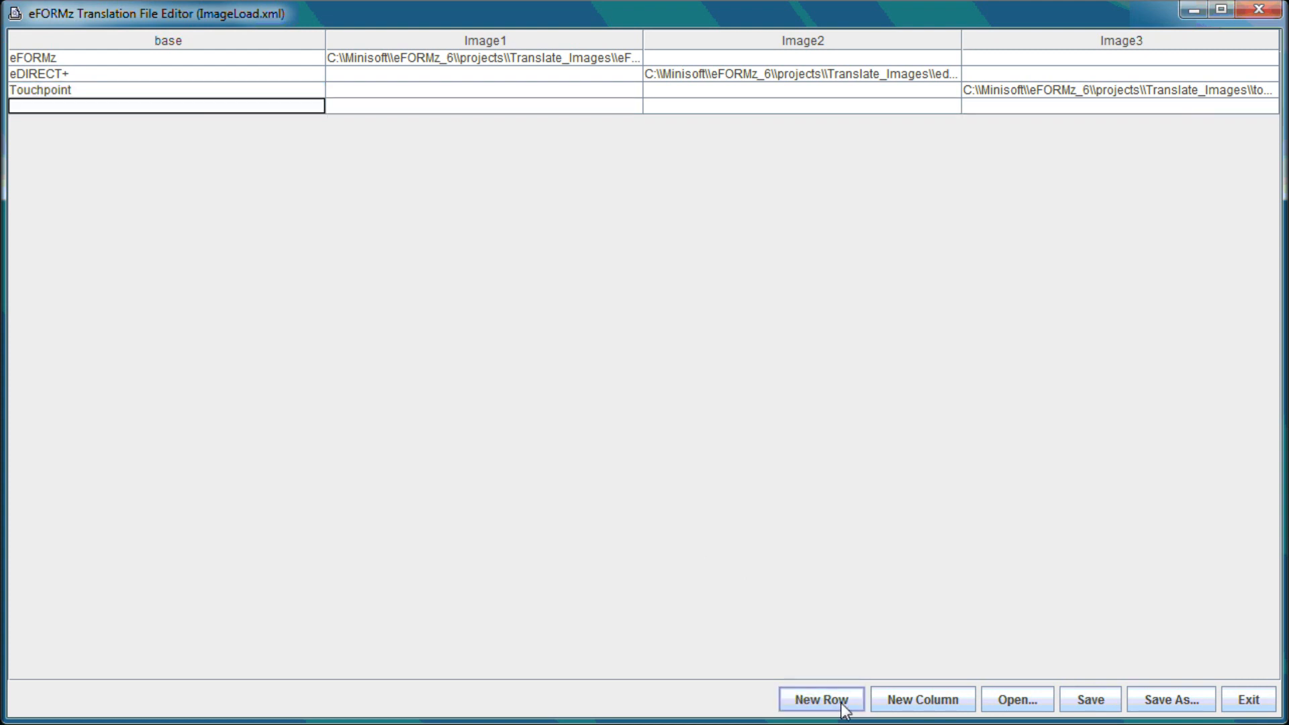
{"action": "left_click", "coordinate": [922, 705]}
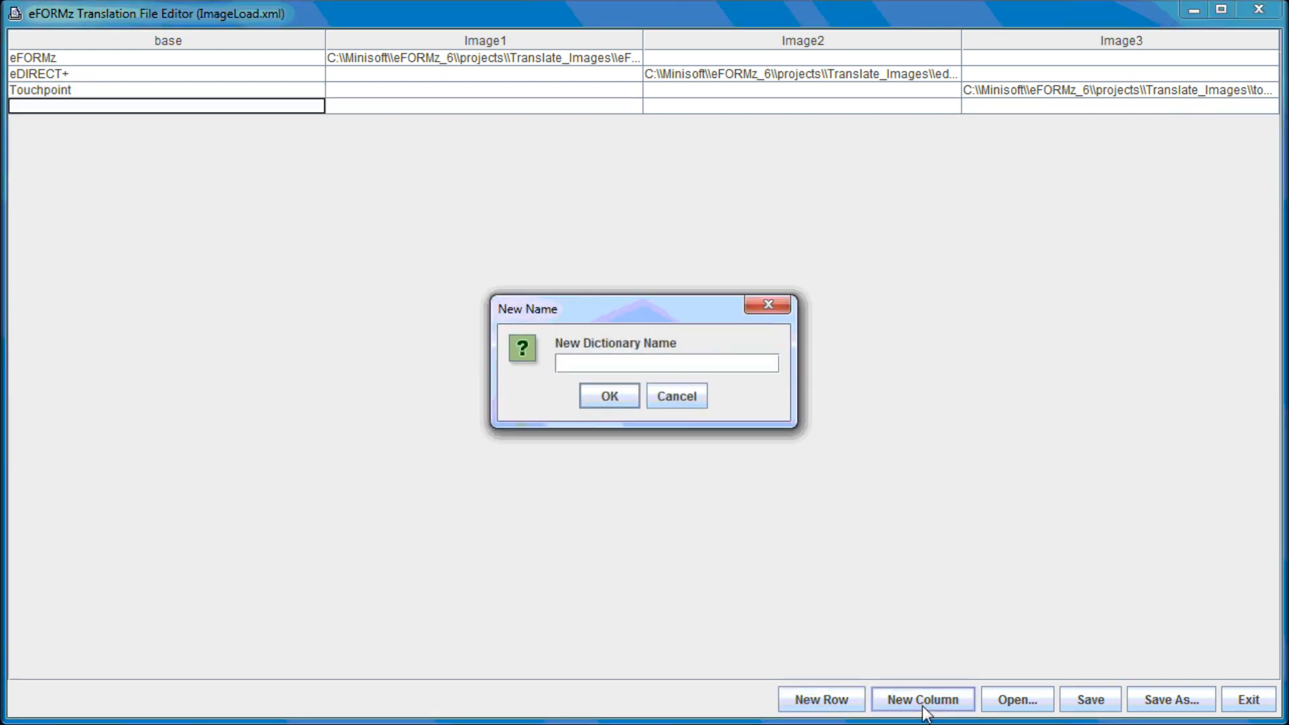
{"action": "left_click", "coordinate": [695, 399]}
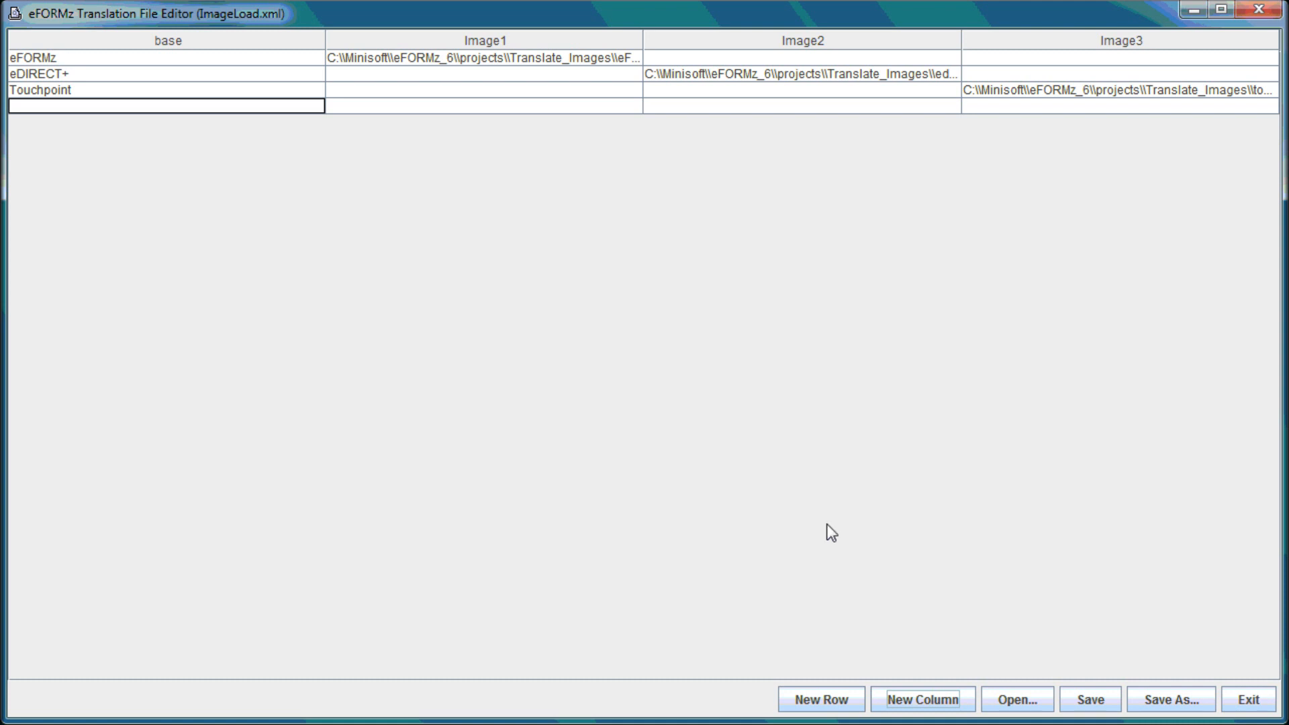
{"action": "left_click", "coordinate": [1176, 698]}
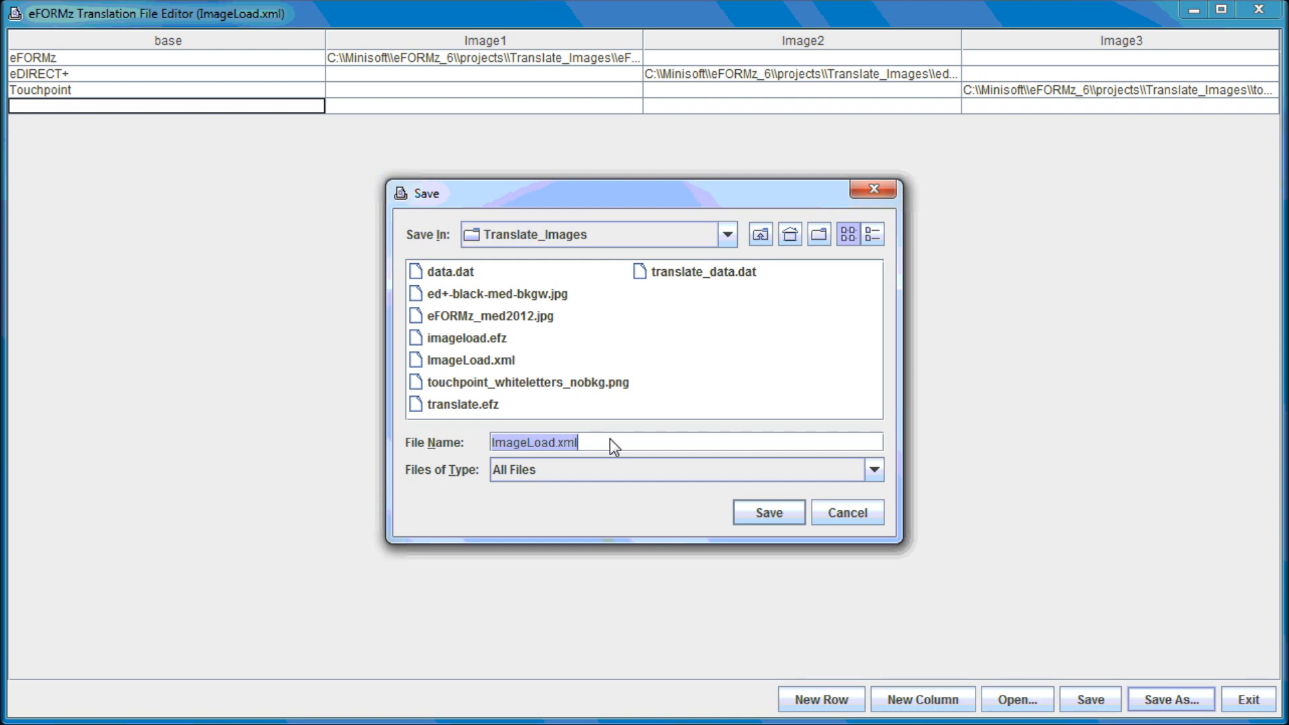
{"action": "left_click", "coordinate": [839, 511]}
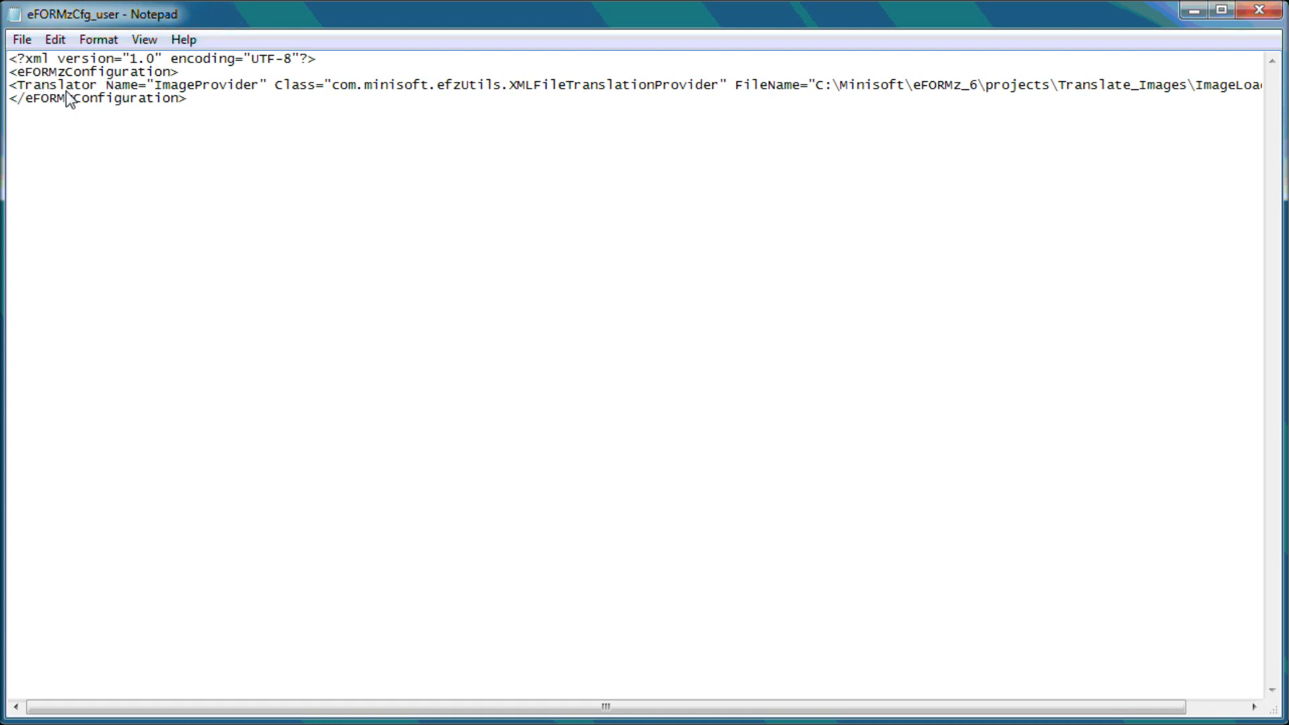
In Notepad, examine the Translator line of eFORMzCfg_user, including its Name, Class and FileName attributes
{"action": "left_click_drag", "start_coordinate": [10, 86], "coordinate": [1265, 87]}
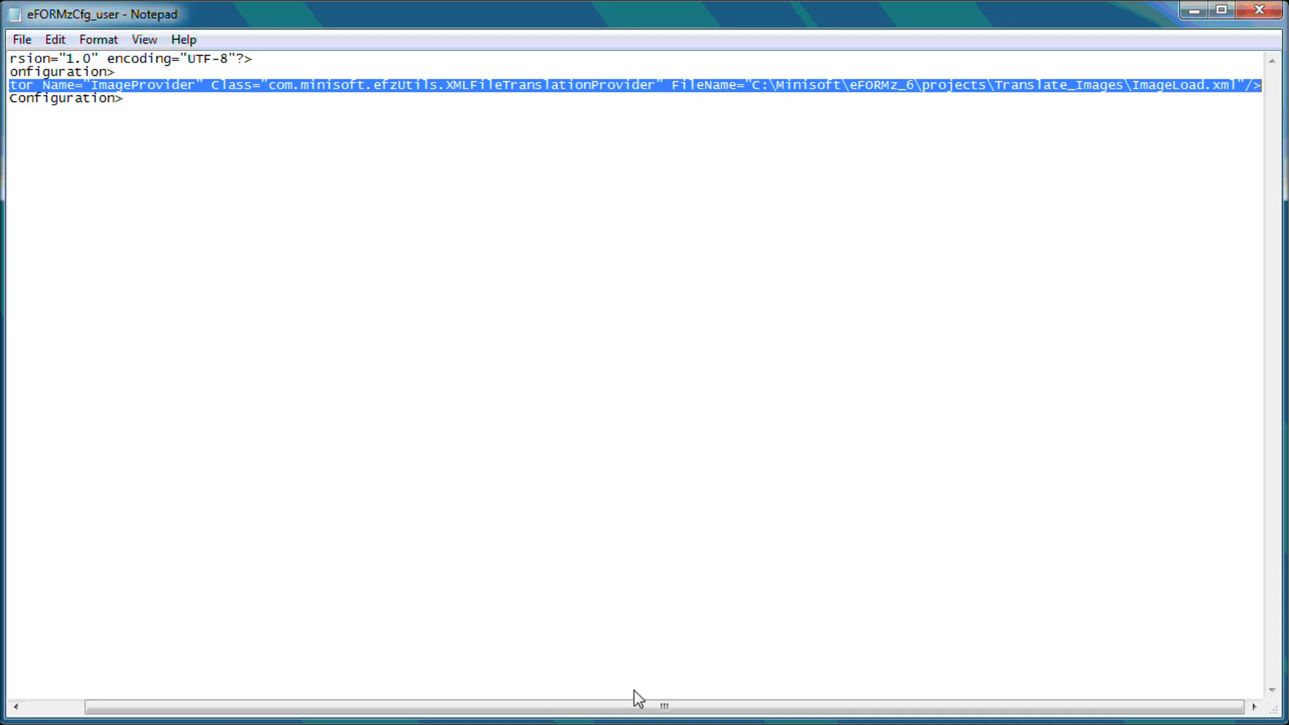
{"action": "left_click_drag", "start_coordinate": [648, 707], "coordinate": [589, 708]}
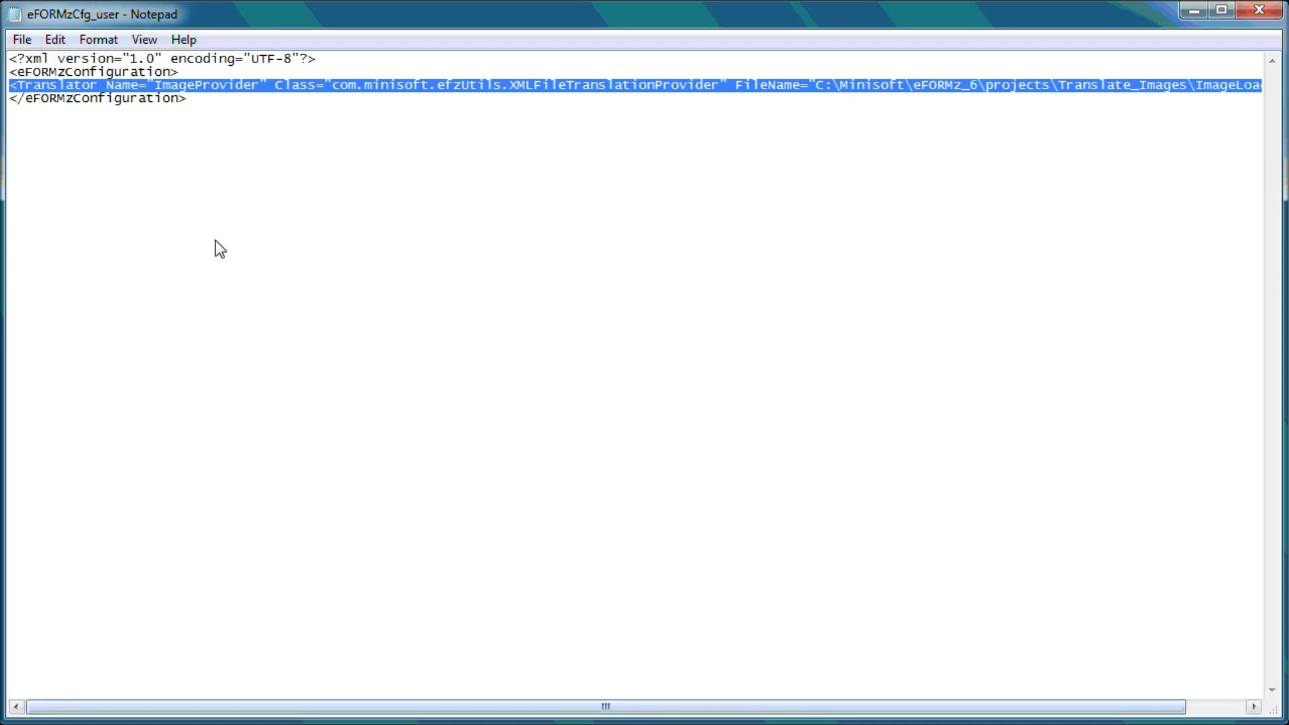
{"action": "left_click", "coordinate": [266, 86]}
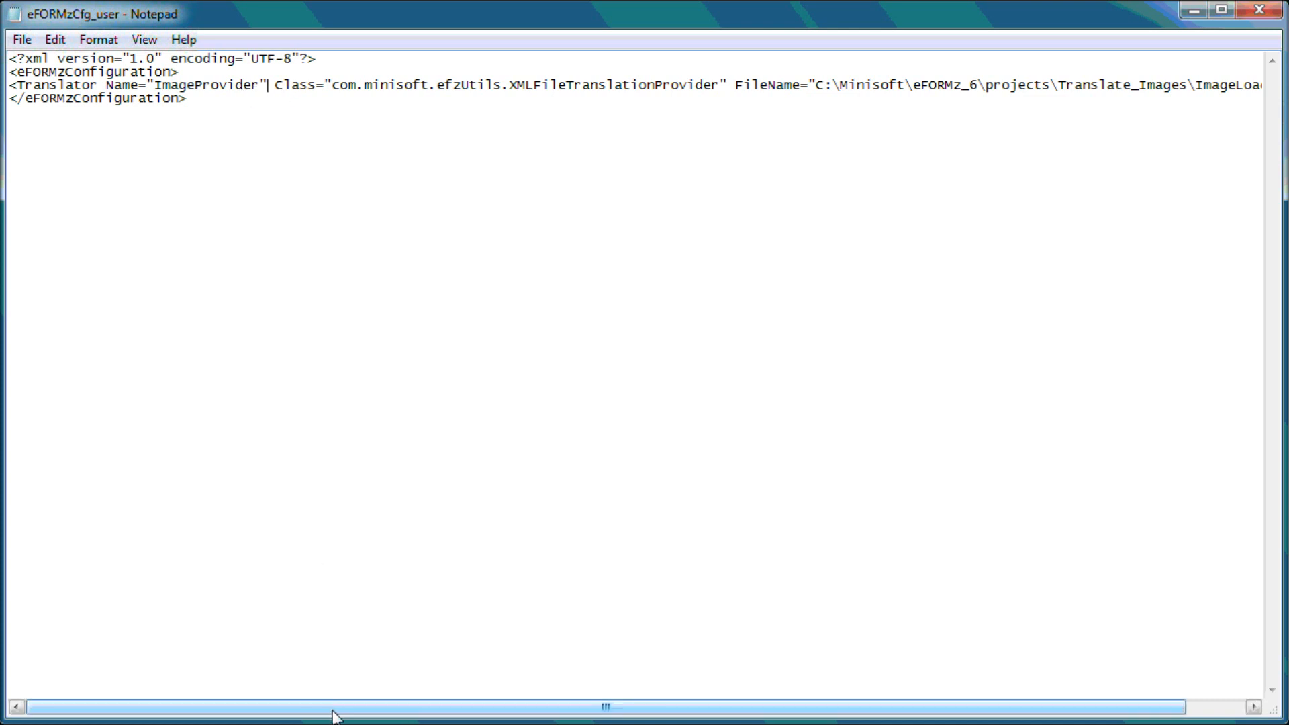
{"action": "left_click_drag", "start_coordinate": [334, 711], "coordinate": [428, 708]}
{"action": "left_click_drag", "start_coordinate": [210, 87], "coordinate": [709, 94]}
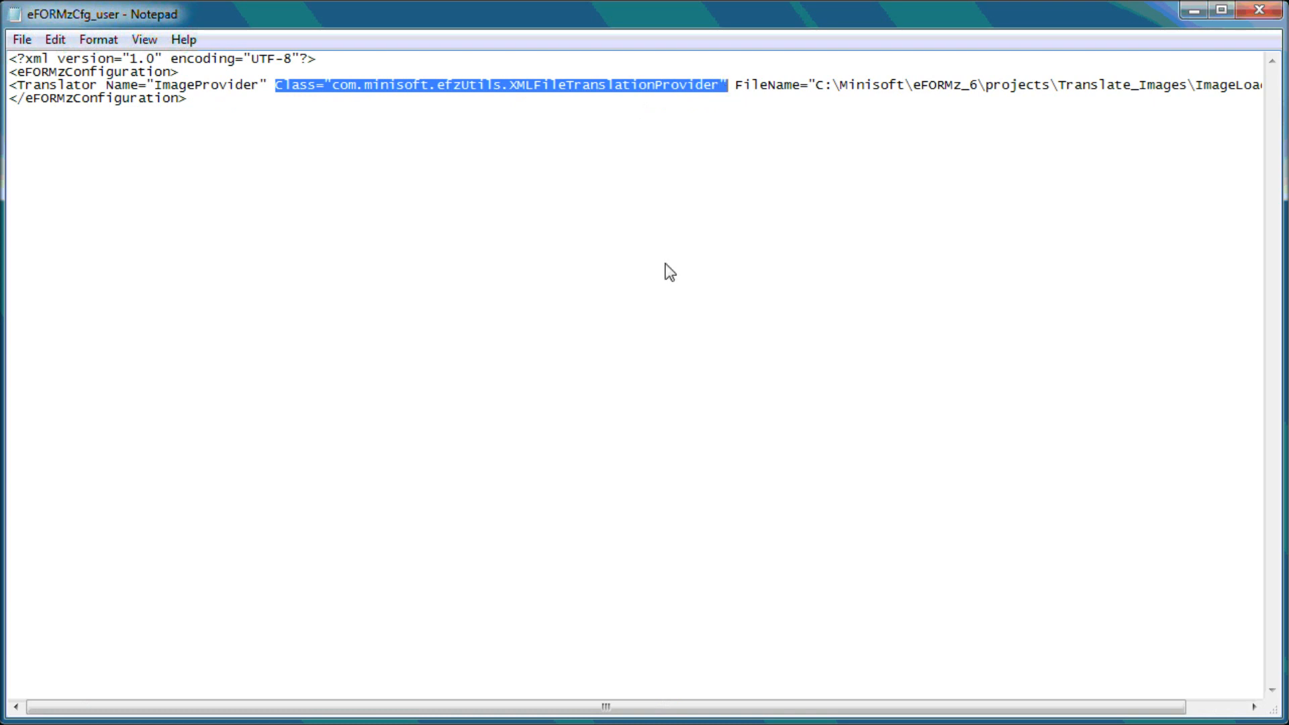
{"action": "left_click", "coordinate": [742, 87]}
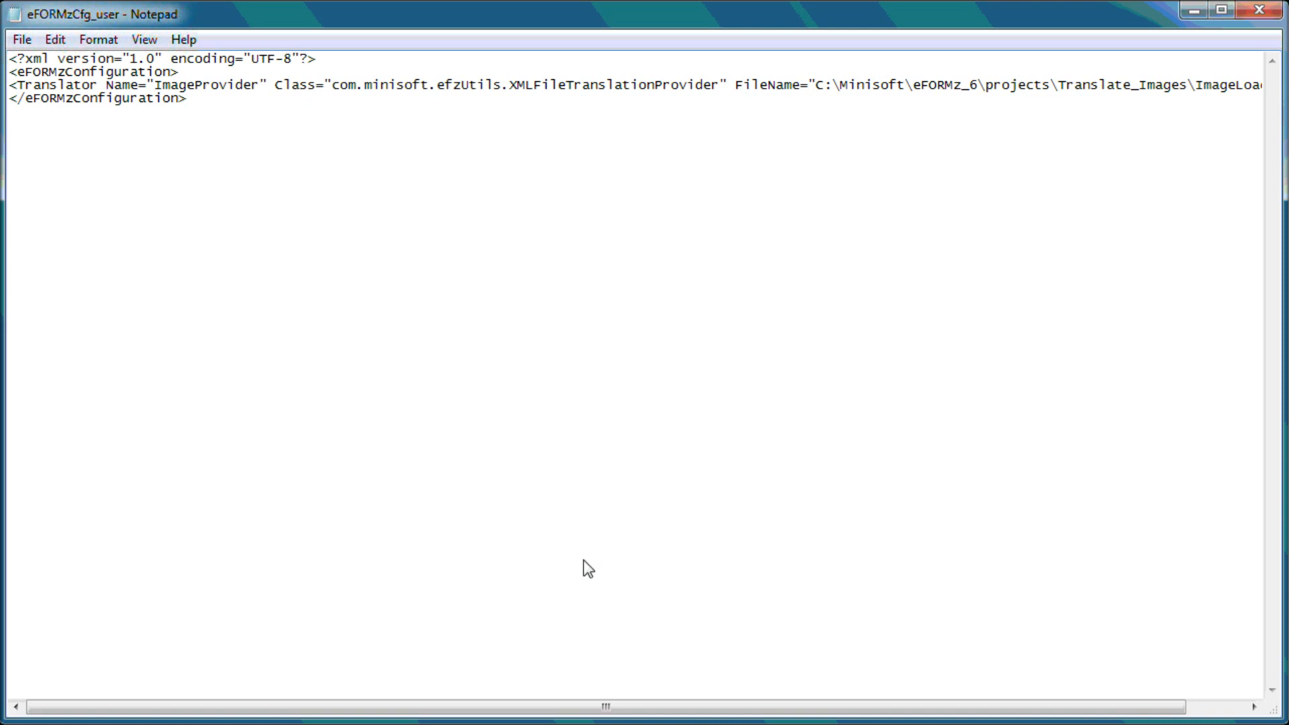
{"action": "left_click_drag", "start_coordinate": [626, 705], "coordinate": [655, 717]}
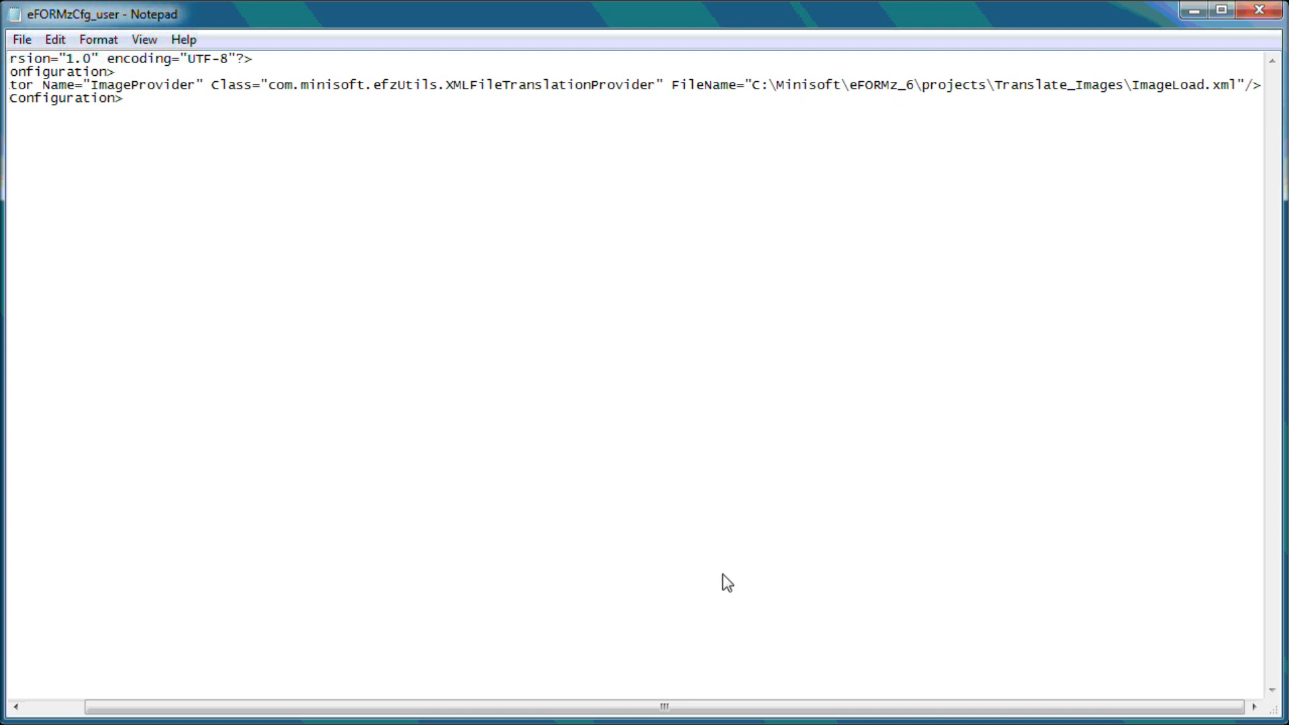
{"action": "left_click_drag", "start_coordinate": [647, 705], "coordinate": [392, 675]}
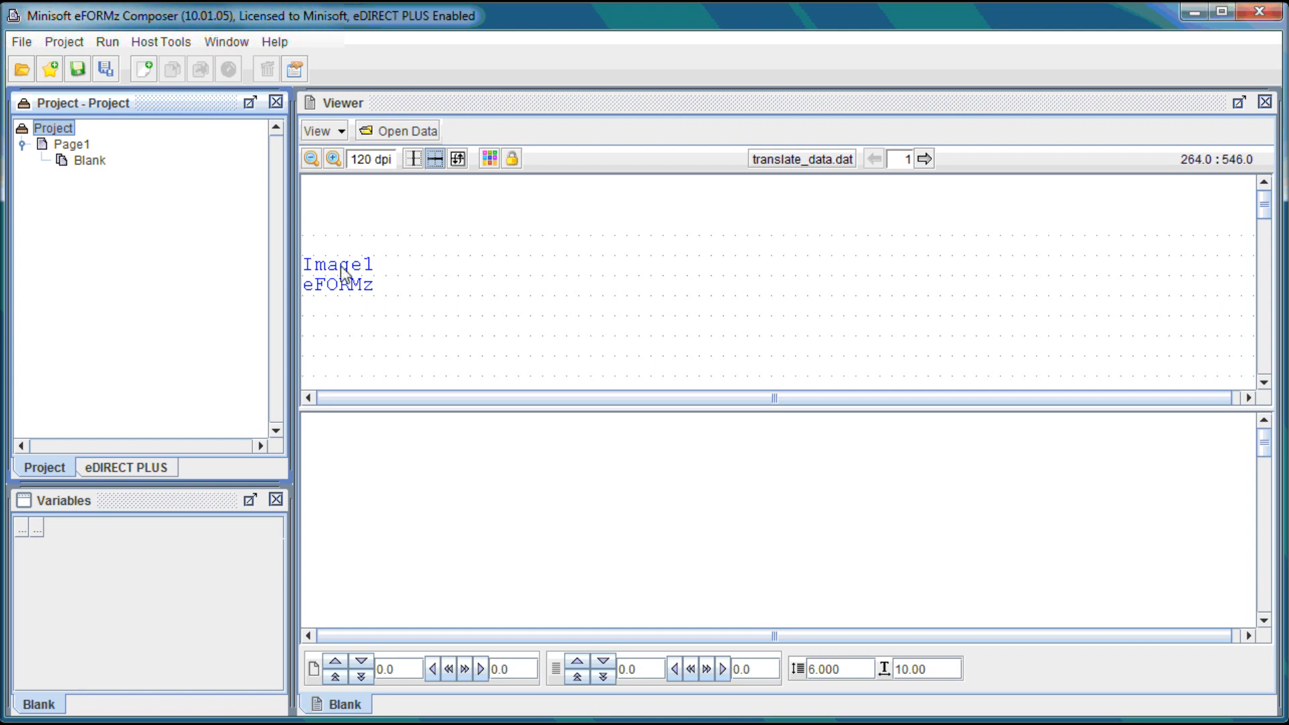
In eFORMz Composer, examine the dictionary and base text on all three pages of translate_data.dat, returning to page 1
{"action": "left_click", "coordinate": [308, 264]}
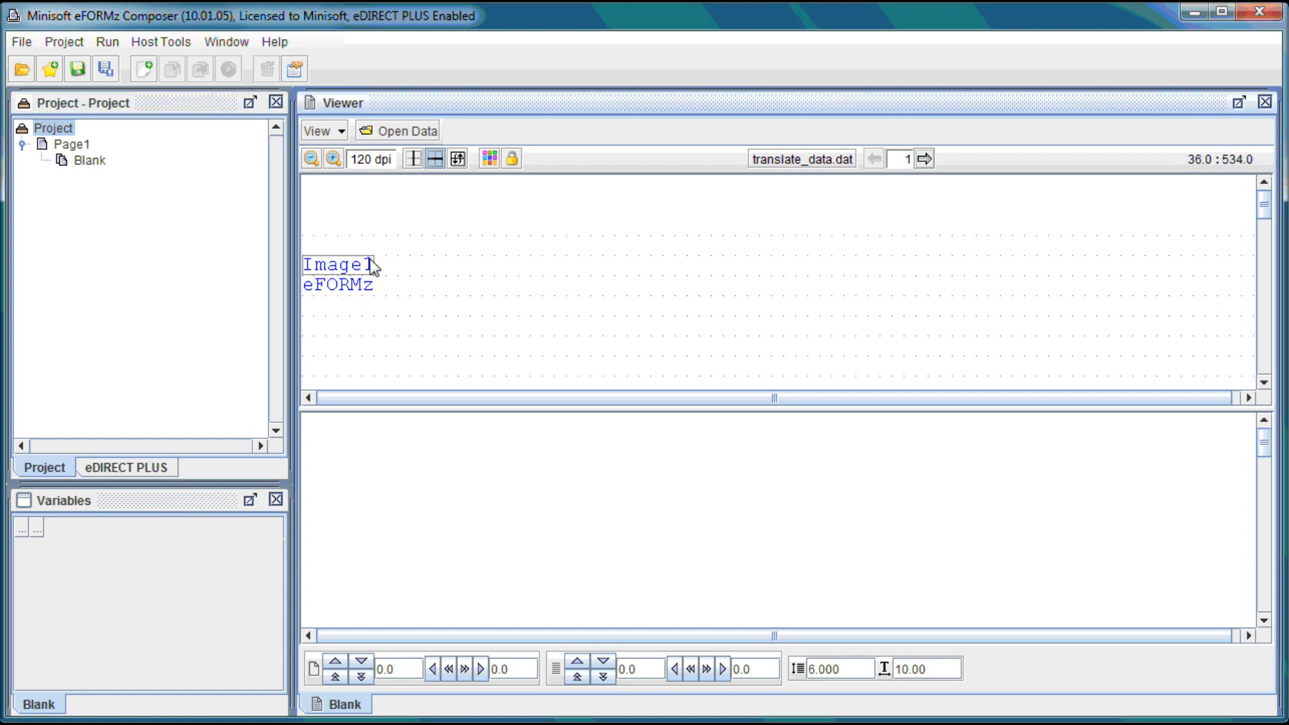
{"action": "left_click", "coordinate": [307, 284]}
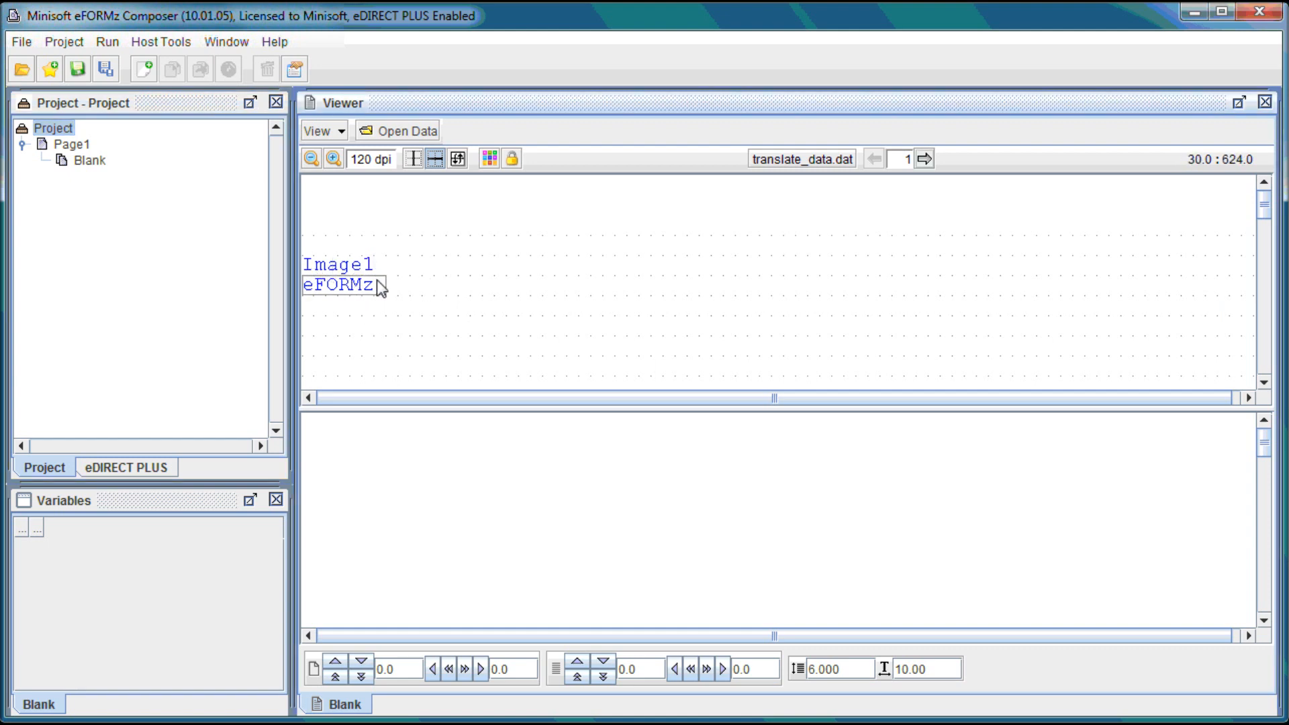
{"action": "left_click", "coordinate": [925, 159]}
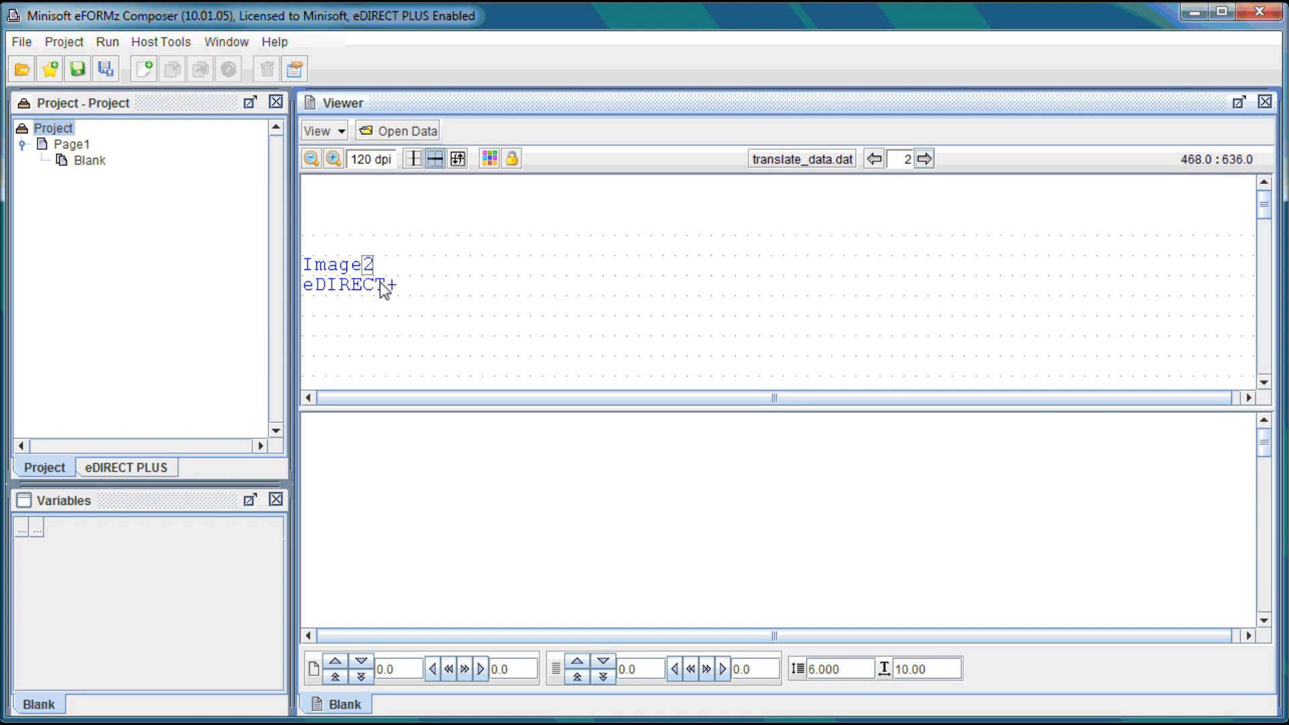
{"action": "left_click", "coordinate": [924, 159]}
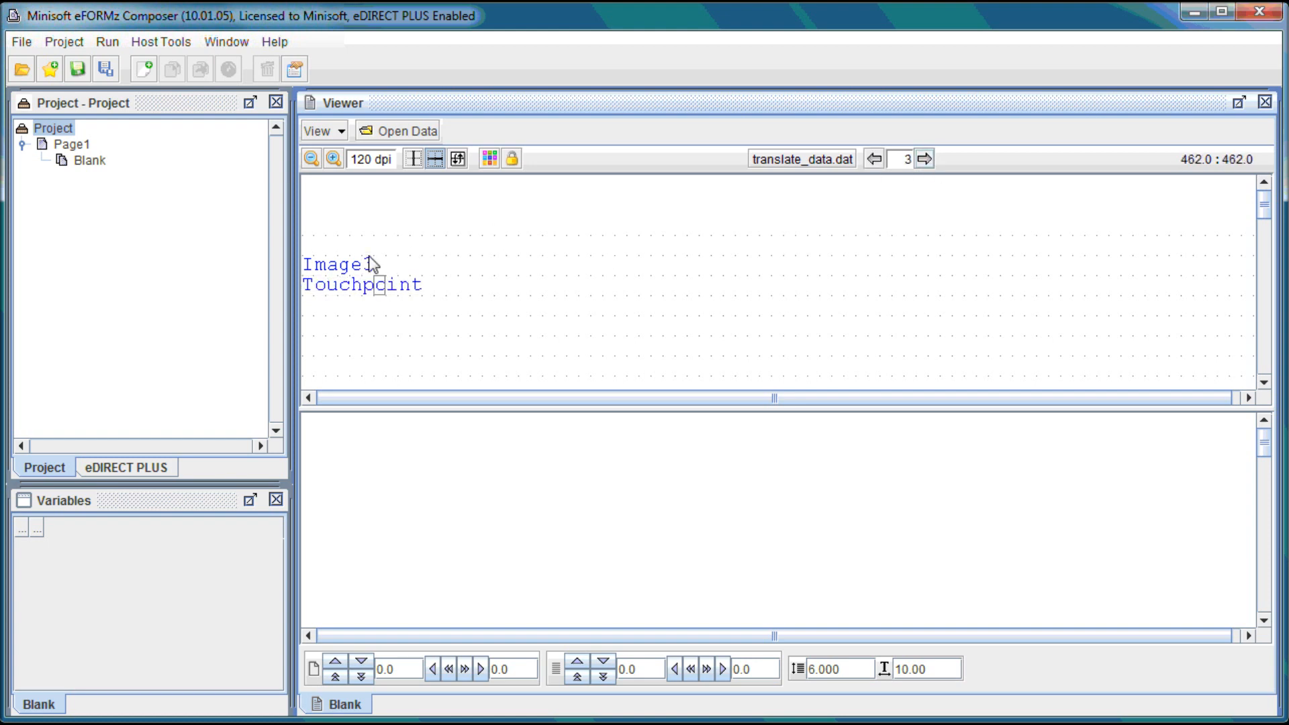
{"action": "left_click", "coordinate": [873, 160]}
{"action": "left_click", "coordinate": [873, 160]}
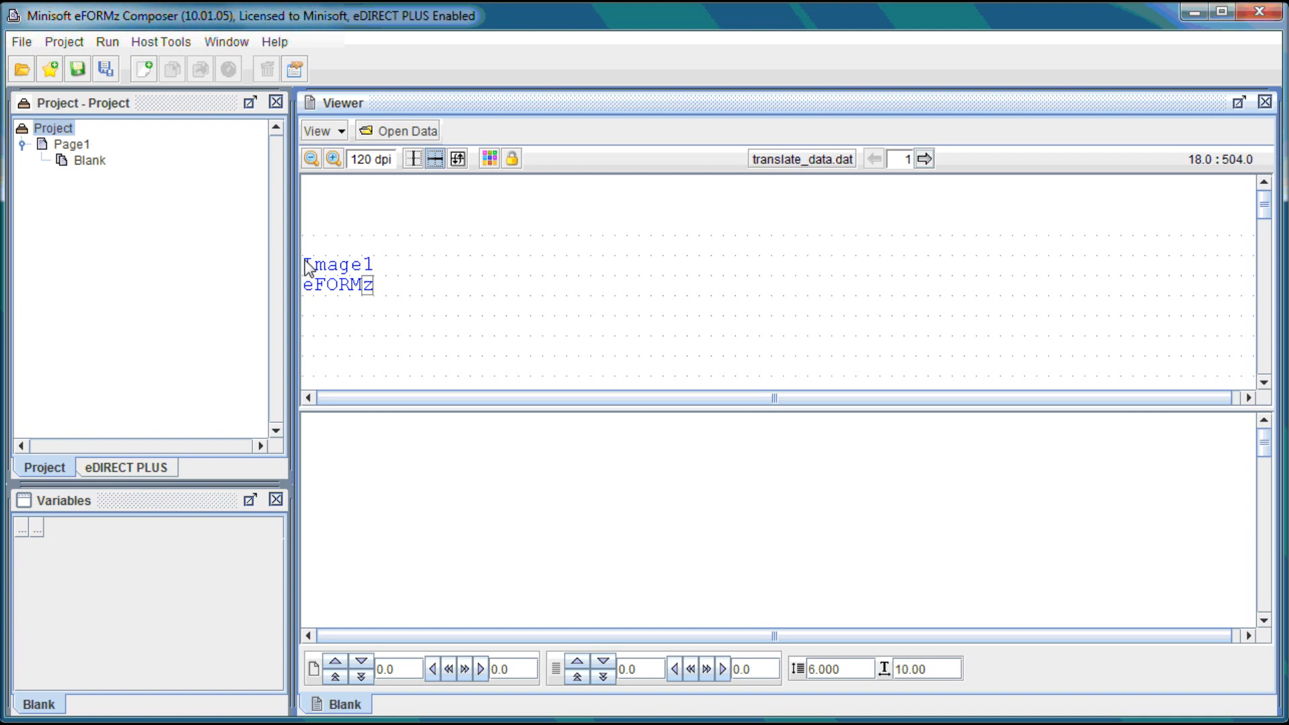
Add a 6-character variable named Dictionary over the Image1 text on the first data line
{"action": "left_click_drag", "start_coordinate": [307, 266], "coordinate": [380, 269]}
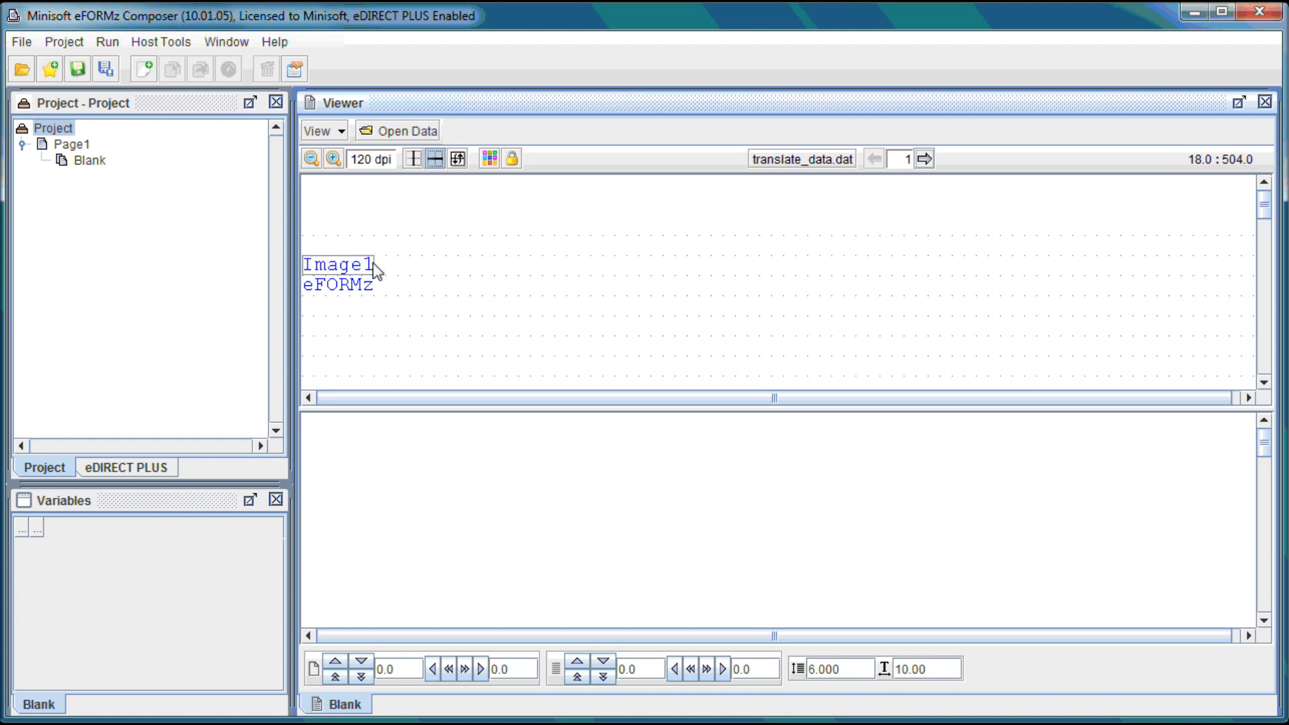
{"action": "right_click", "coordinate": [368, 269]}
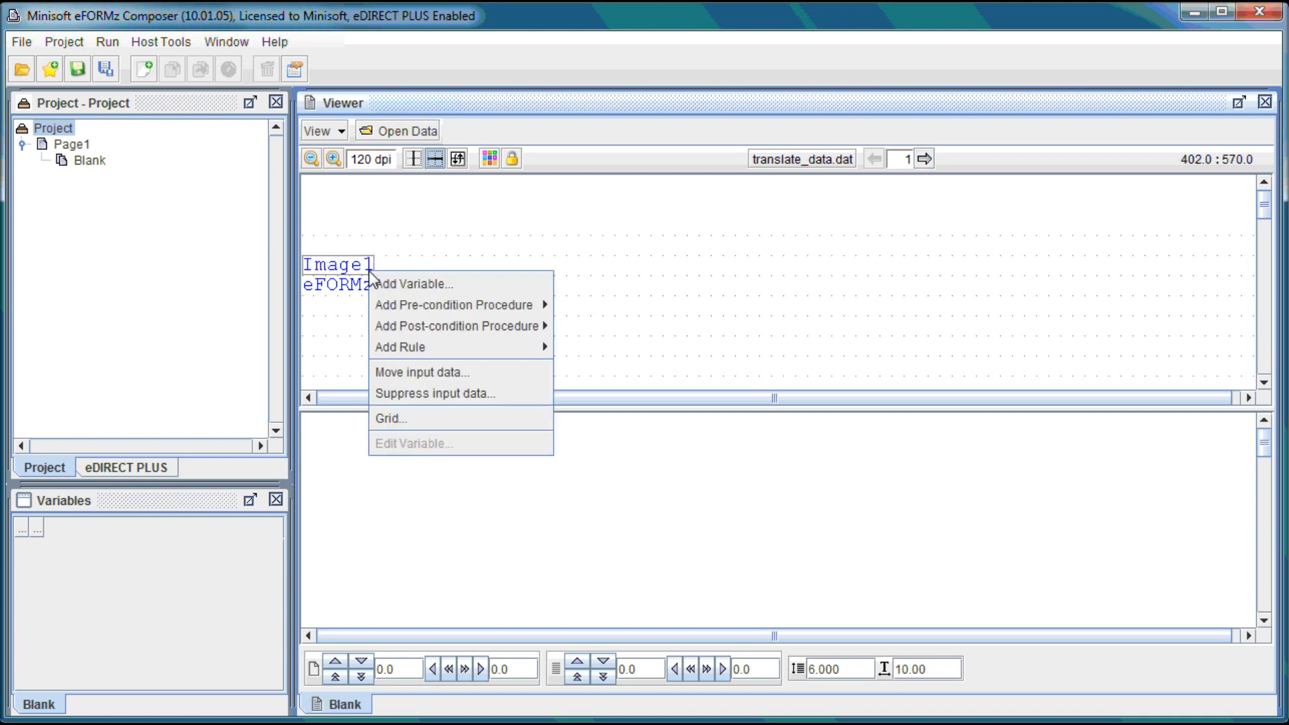
{"action": "left_click", "coordinate": [409, 283]}
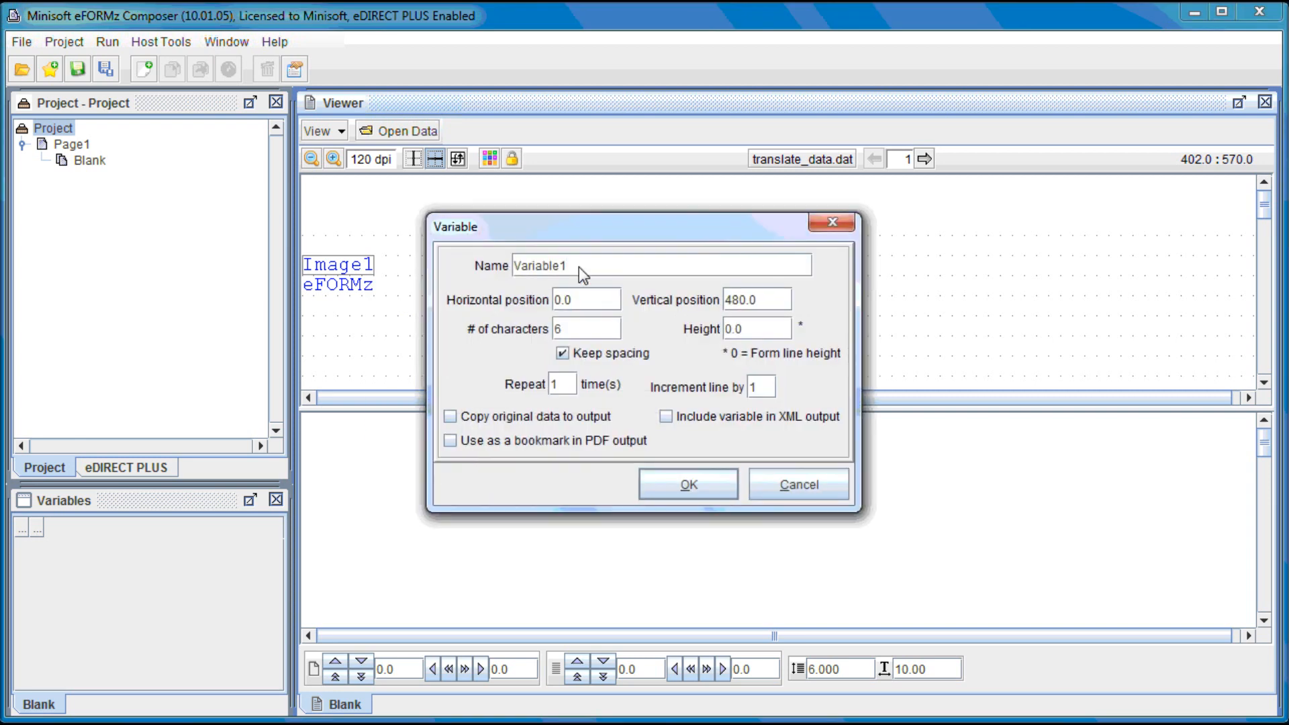
{"action": "key", "text": "Caps_Lock"}
{"action": "type", "text": "Dictionary"}
{"action": "left_click", "coordinate": [701, 484]}
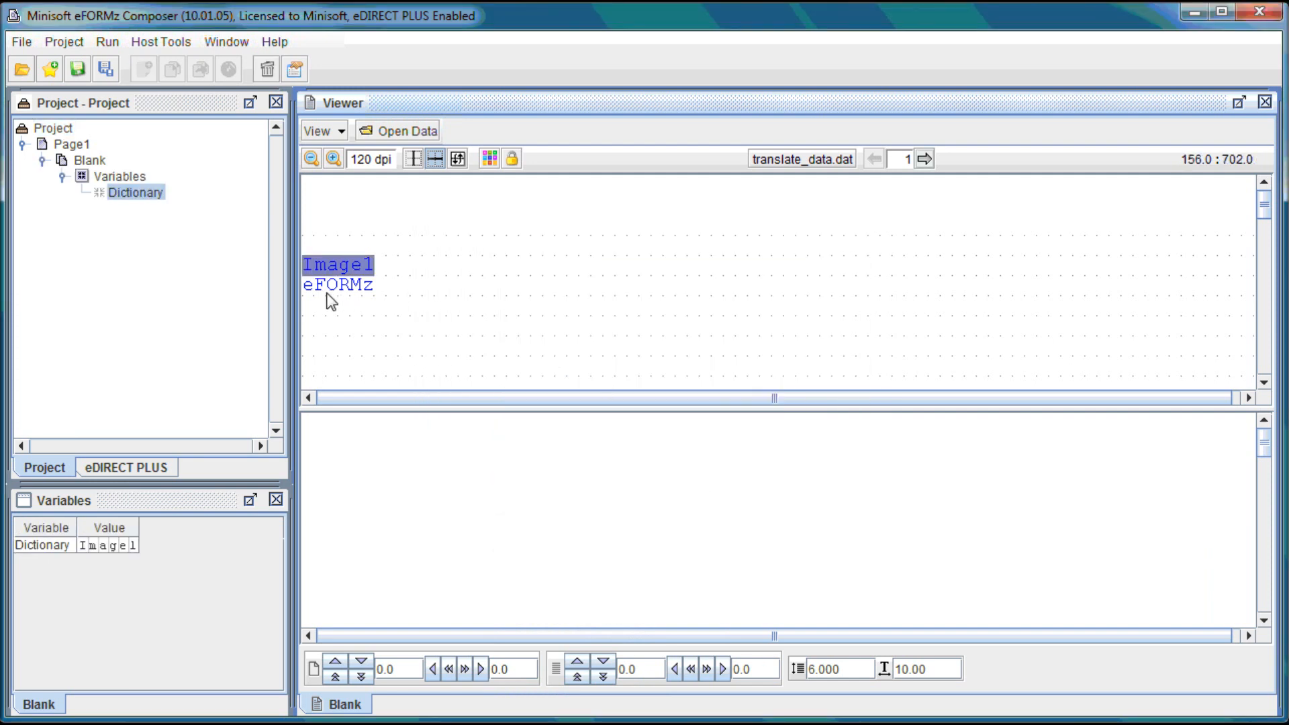
Add an 11-character variable named Base over the eFORMz text, wide enough for the longer entries
{"action": "left_click_drag", "start_coordinate": [310, 282], "coordinate": [433, 282]}
{"action": "right_click", "coordinate": [411, 291]}
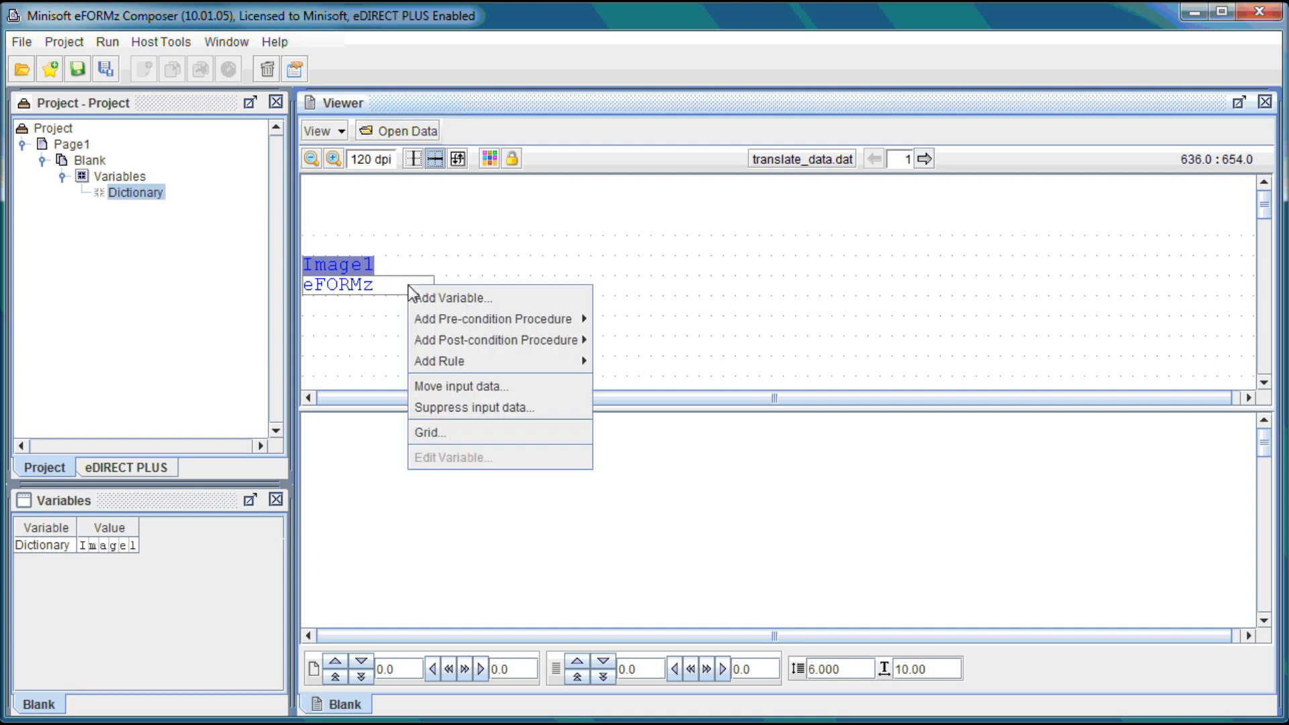
{"action": "left_click", "coordinate": [415, 297]}
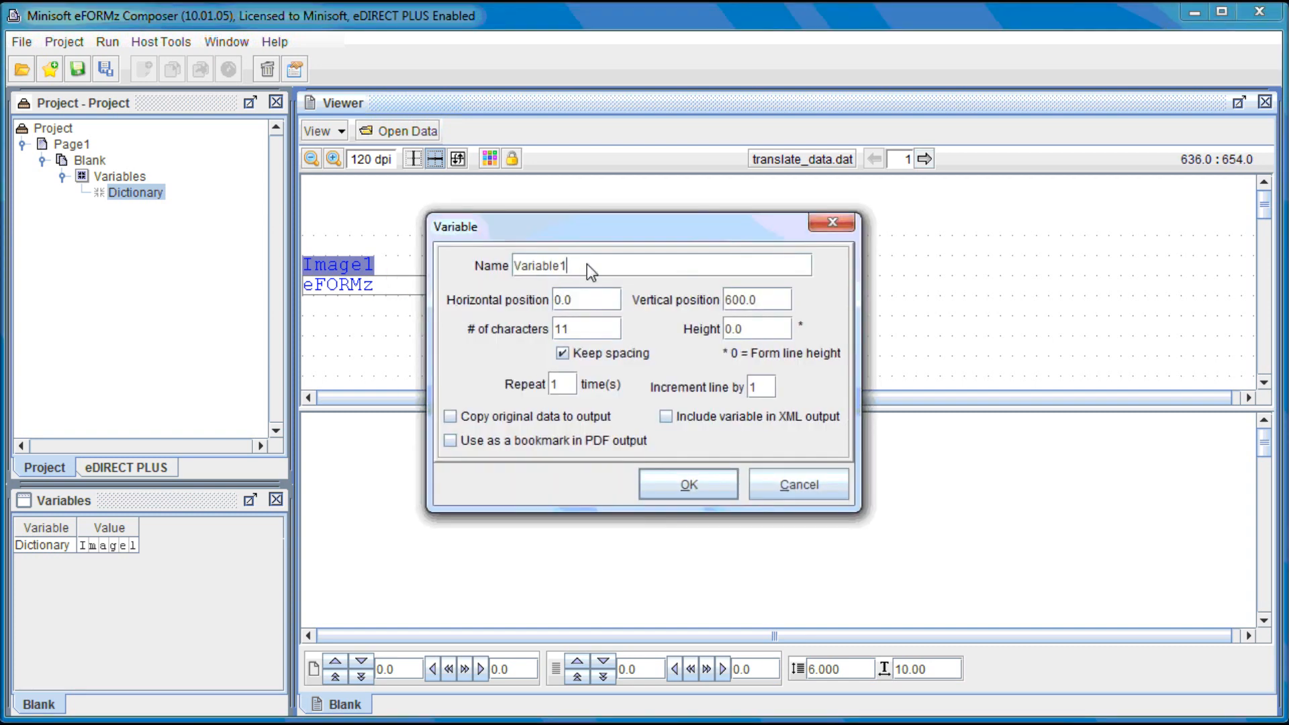
{"action": "left_click_drag", "start_coordinate": [587, 265], "coordinate": [510, 257]}
{"action": "key", "text": "Caps_Lock"}
{"action": "type", "text": "Base"}
{"action": "left_click", "coordinate": [688, 484]}
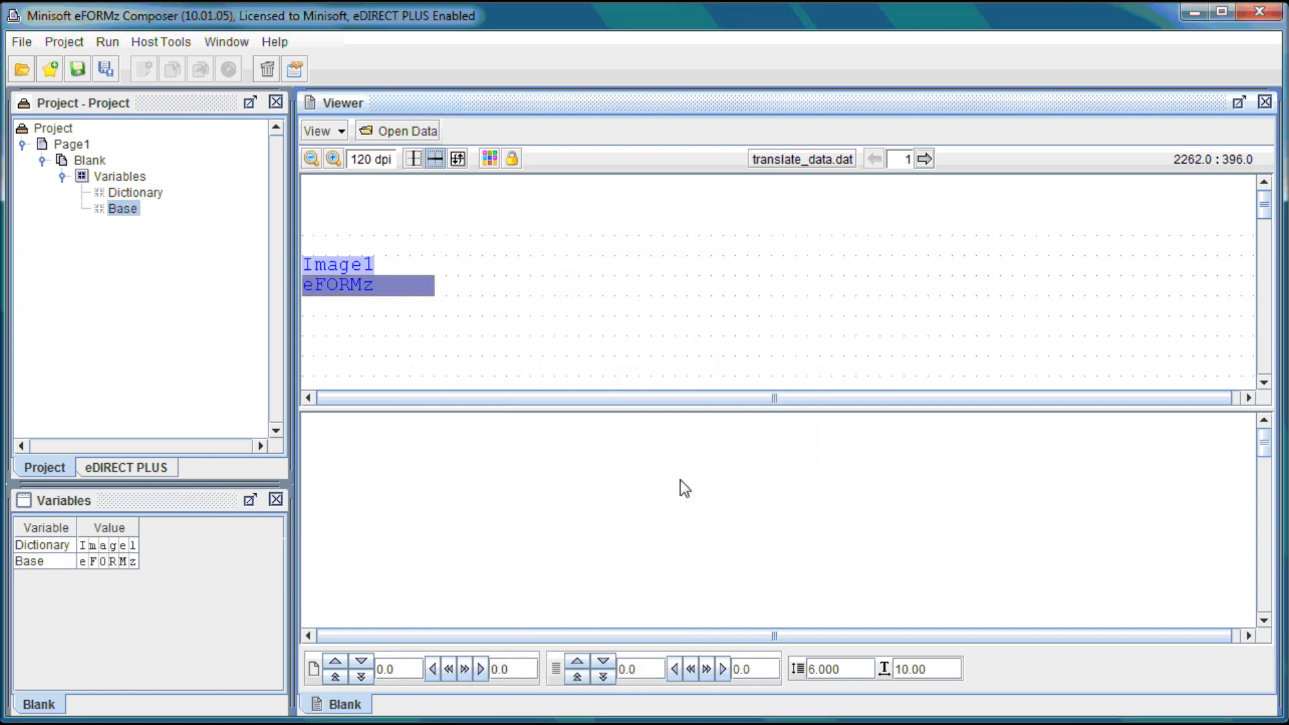
Check the values of the Dictionary and Base variables on data pages 2 and 3, returning to page 1
{"action": "left_click", "coordinate": [925, 160]}
{"action": "left_click", "coordinate": [924, 159]}
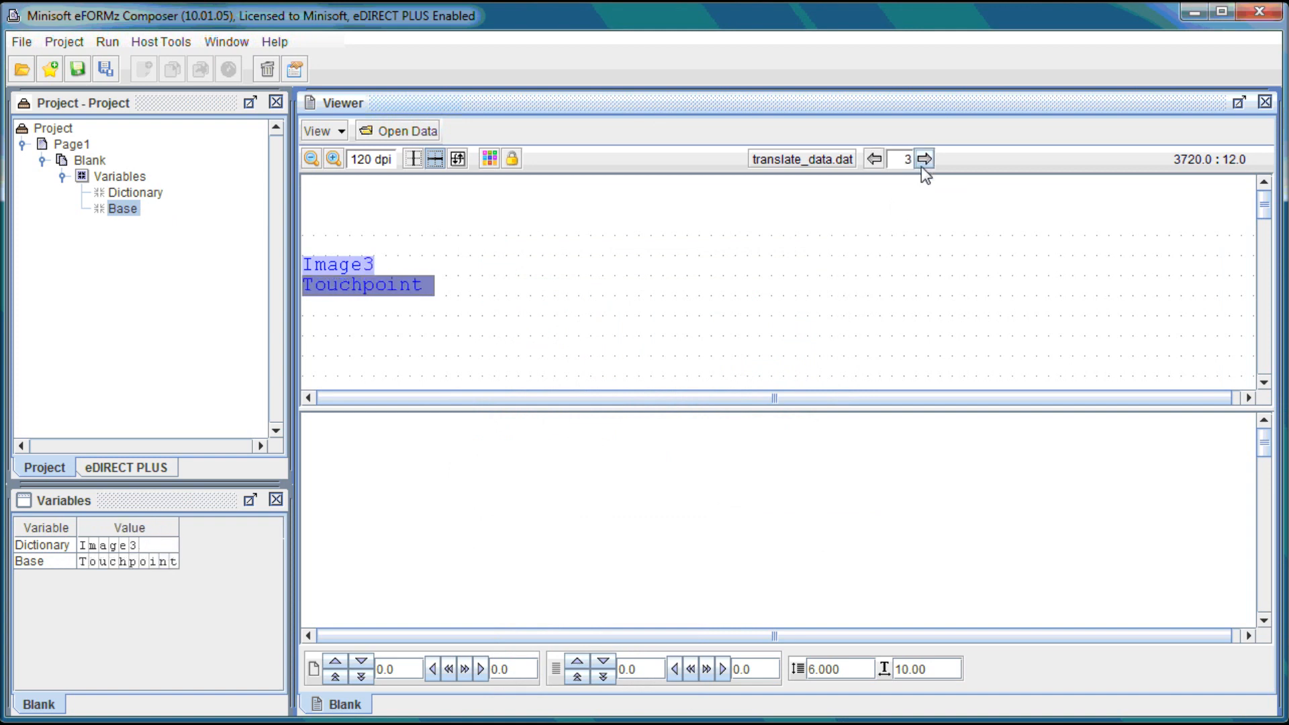
{"action": "left_click", "coordinate": [878, 162]}
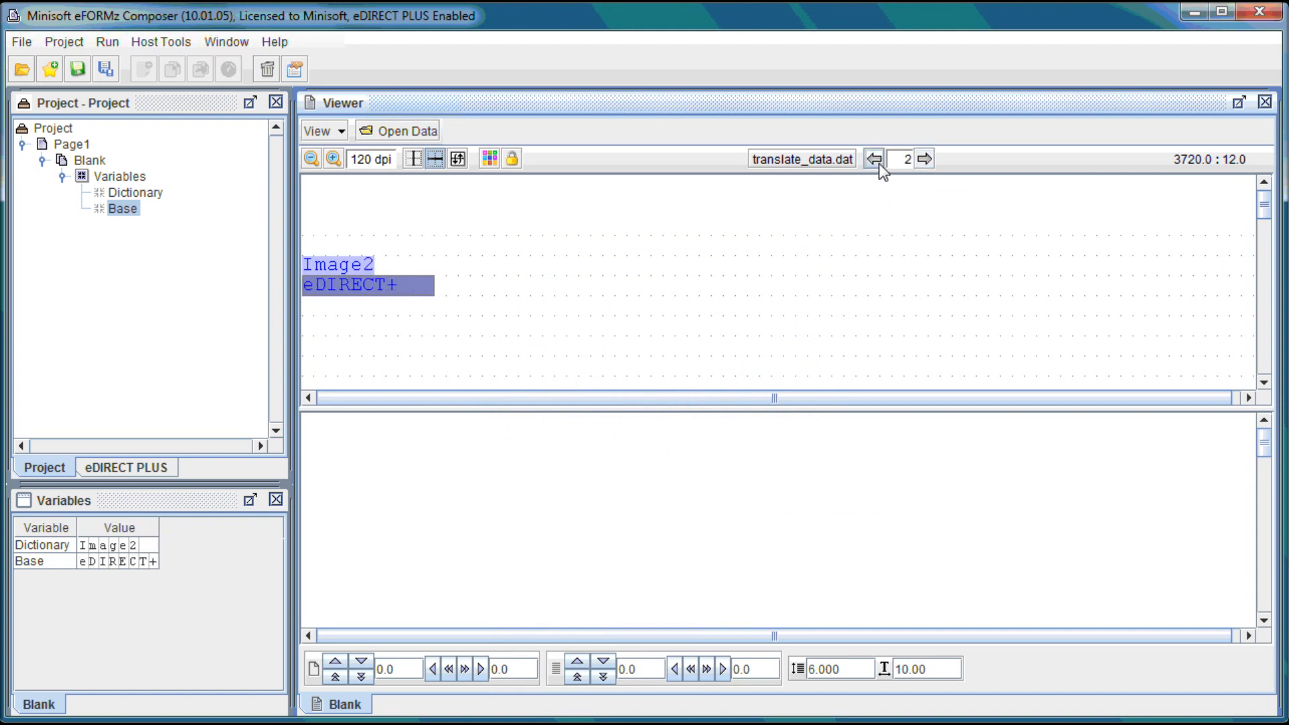
{"action": "left_click", "coordinate": [878, 162]}
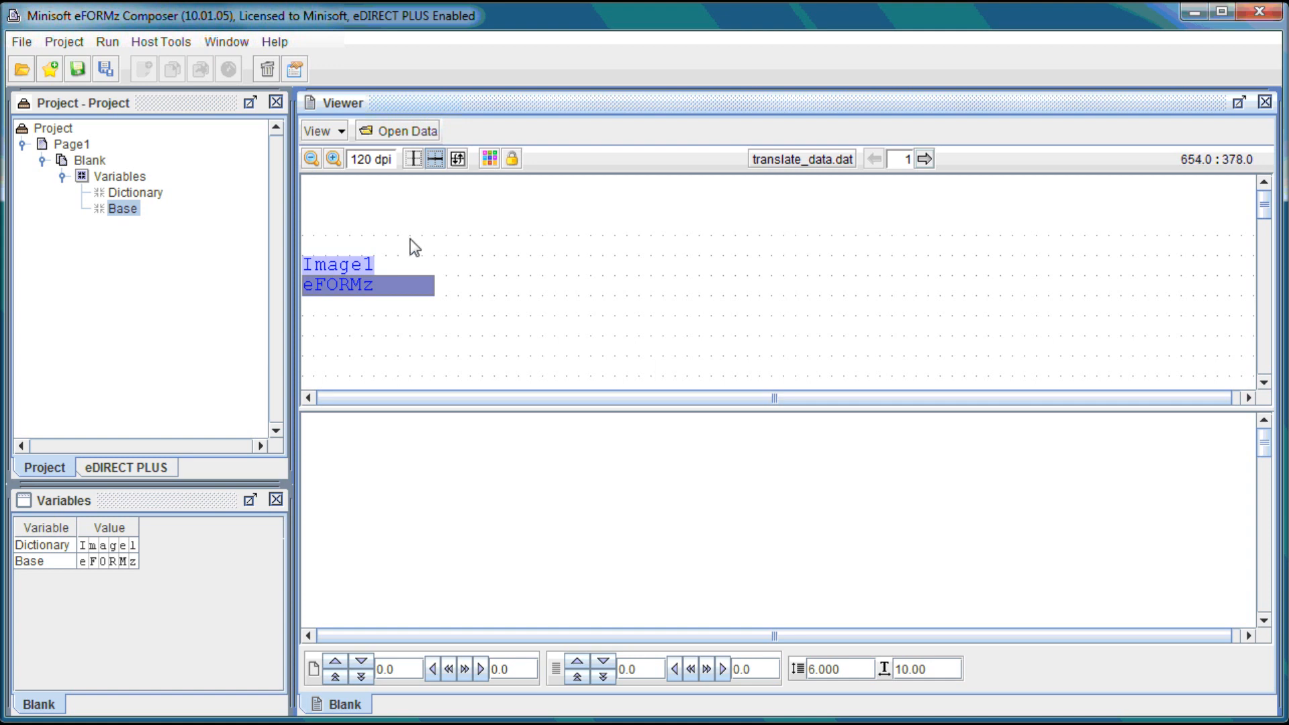
Add a Translate function to the Base variable with ImageProvider as provider and the Dictionary variable as its dictionary
{"action": "right_click", "coordinate": [134, 212]}
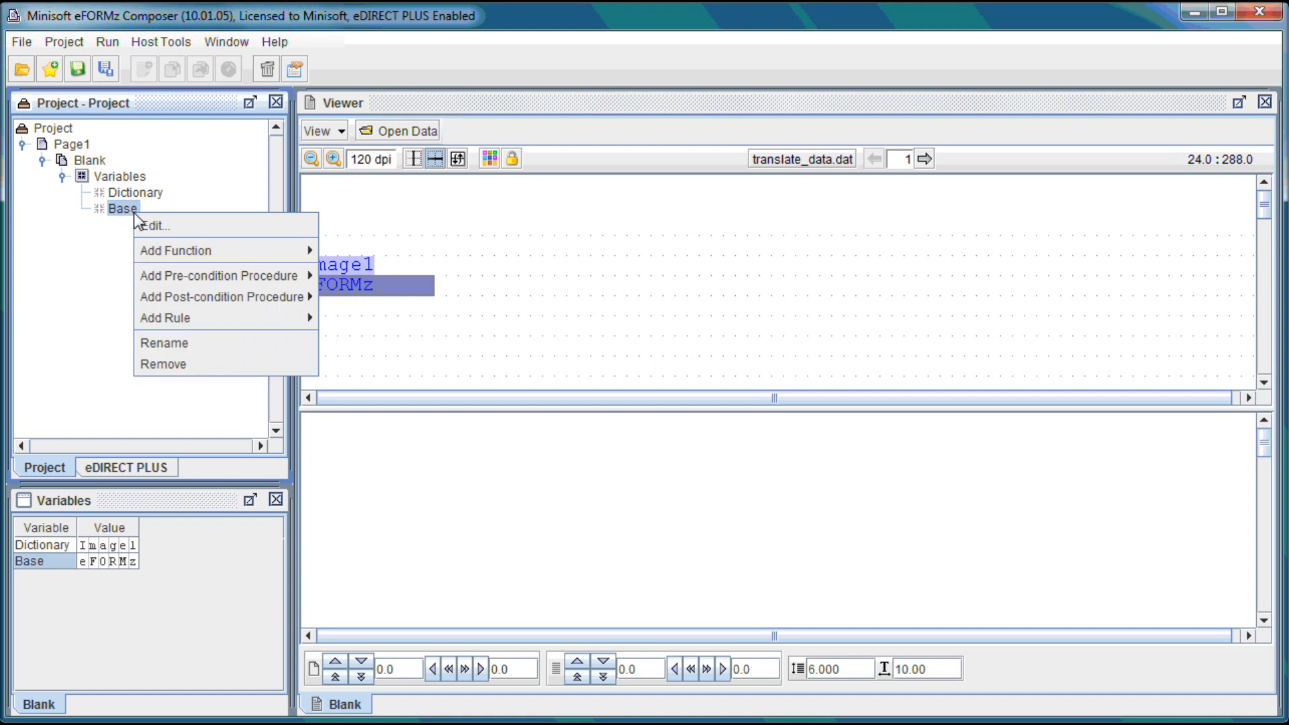
{"action": "mouse_move", "coordinate": [167, 253]}
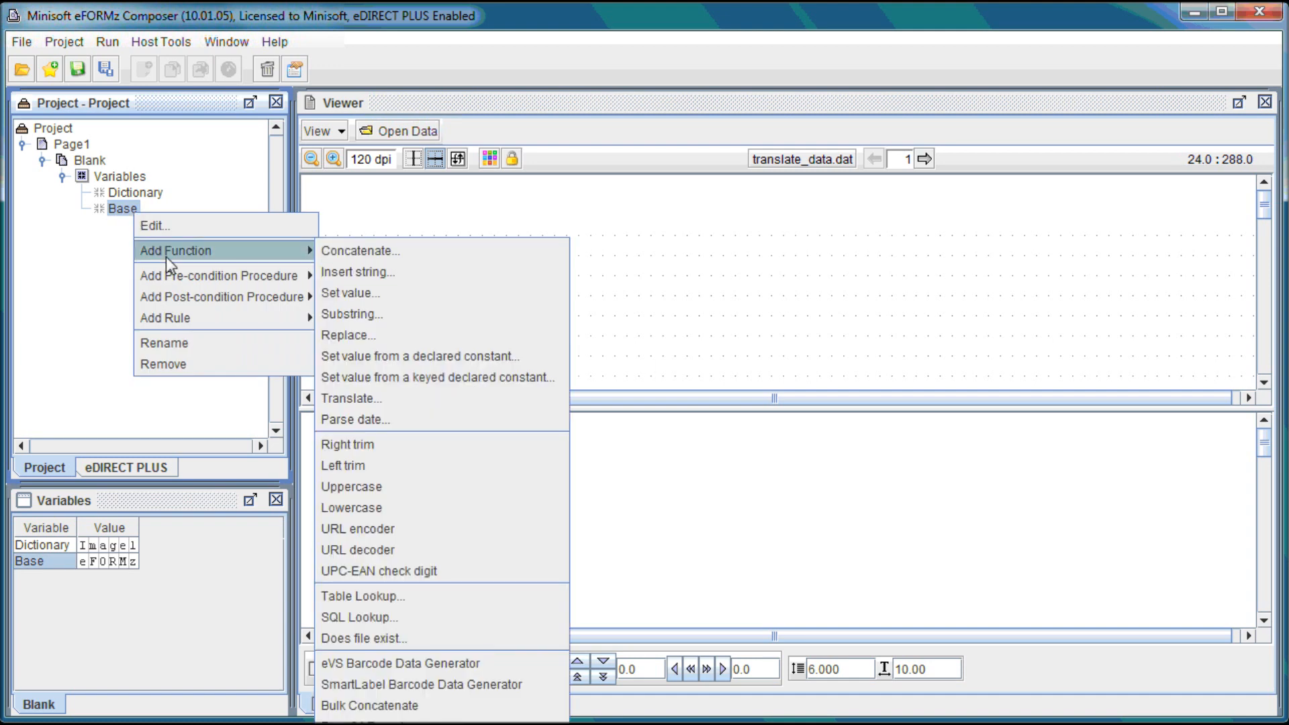
{"action": "left_click", "coordinate": [387, 399]}
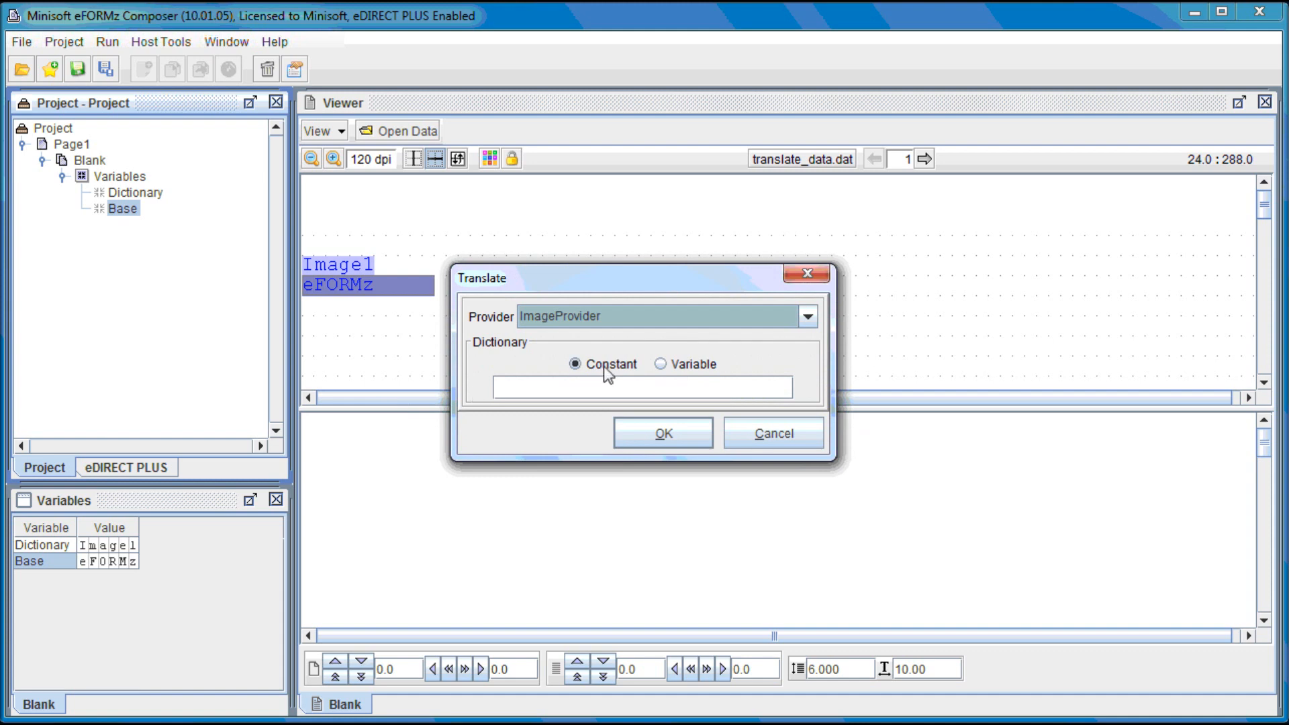
{"action": "left_click", "coordinate": [607, 329]}
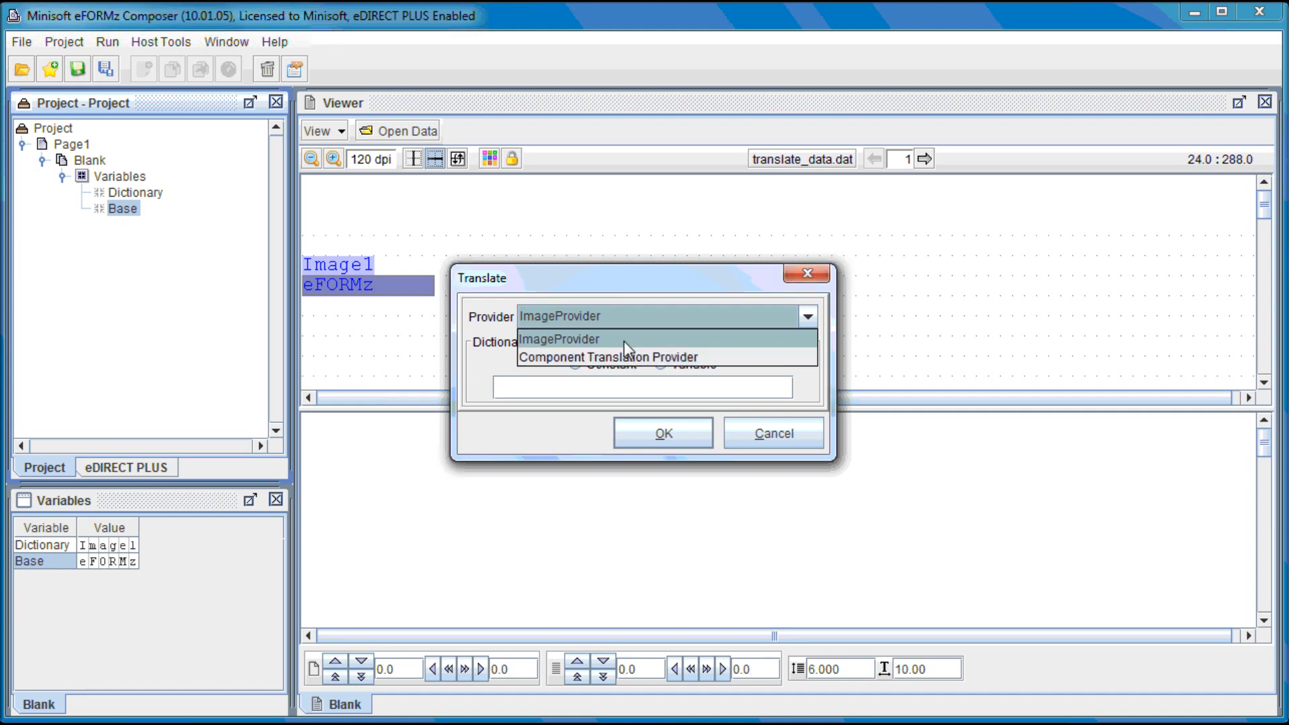
{"action": "left_click", "coordinate": [622, 341]}
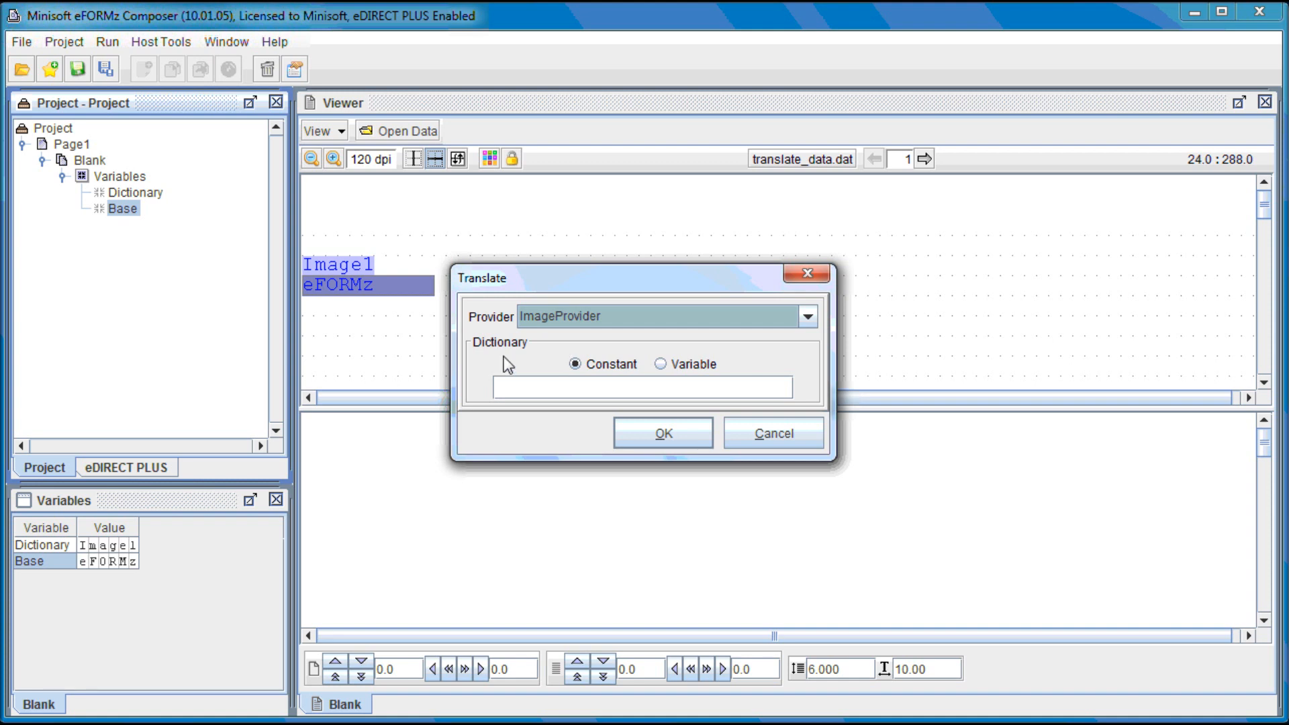
{"action": "left_click", "coordinate": [662, 365]}
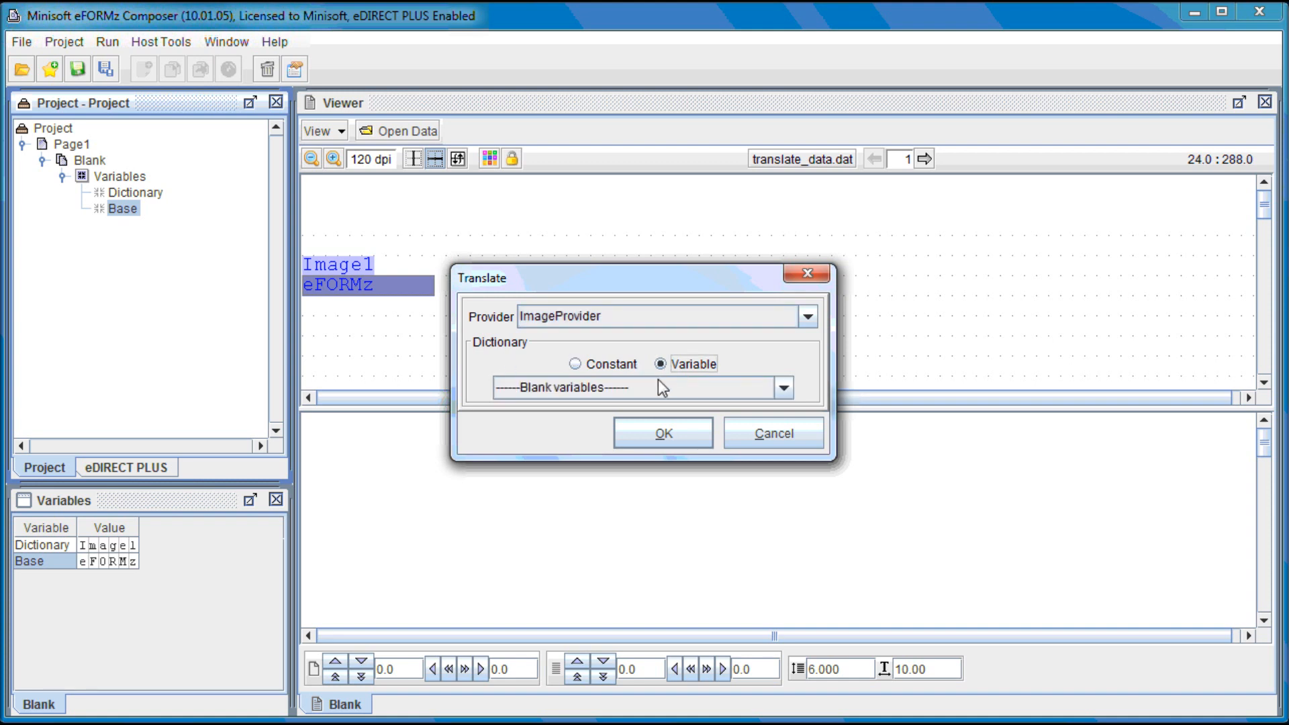
{"action": "left_click", "coordinate": [642, 387]}
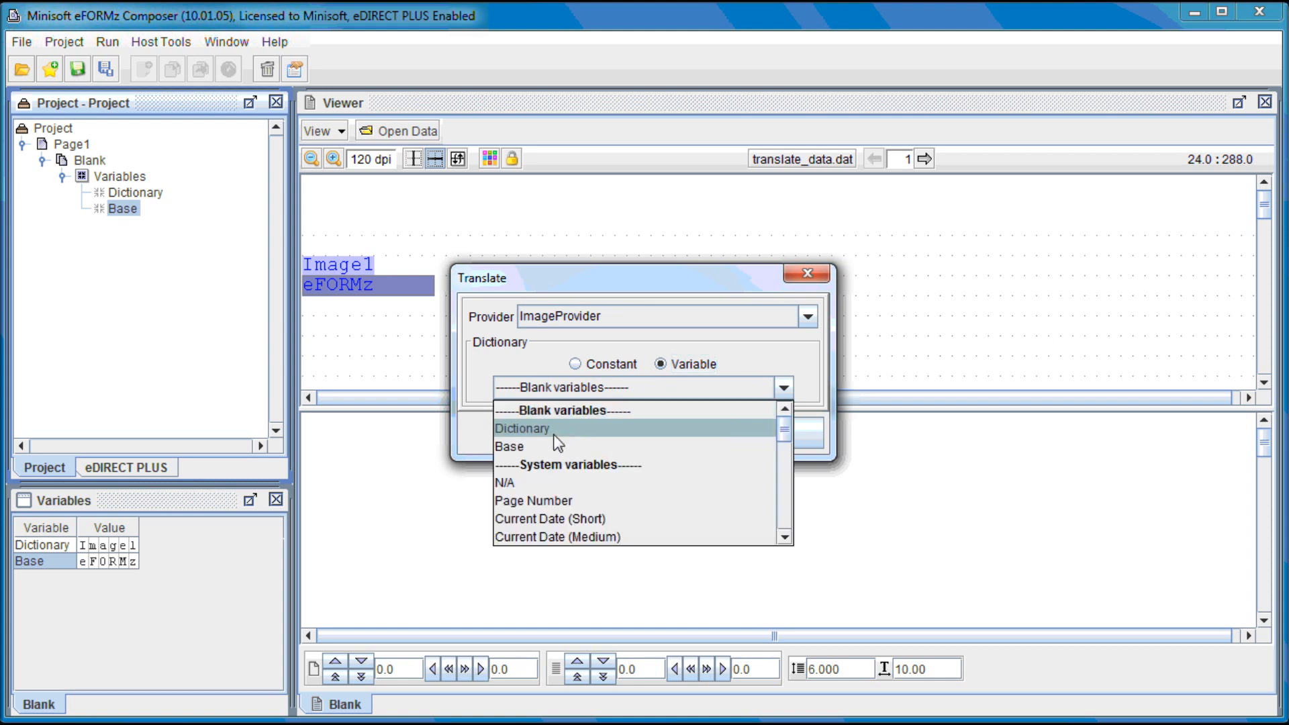
{"action": "left_click", "coordinate": [537, 428]}
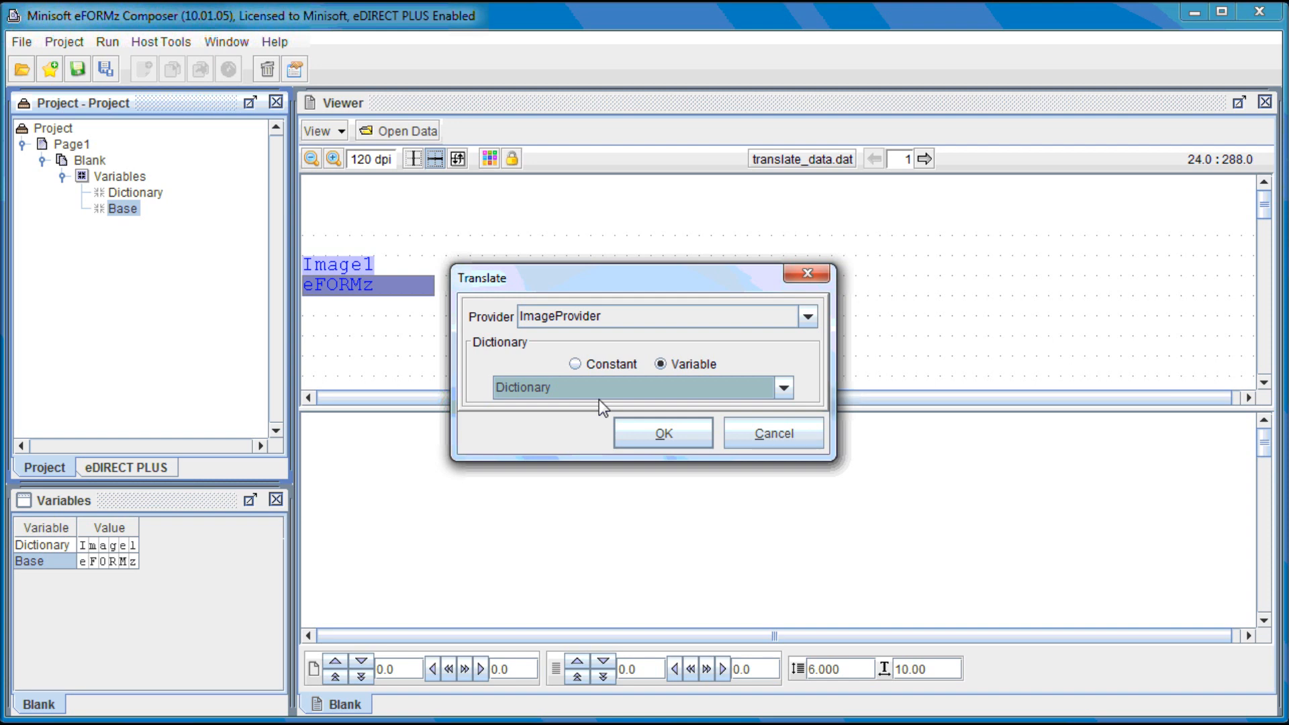
{"action": "left_click", "coordinate": [655, 444]}
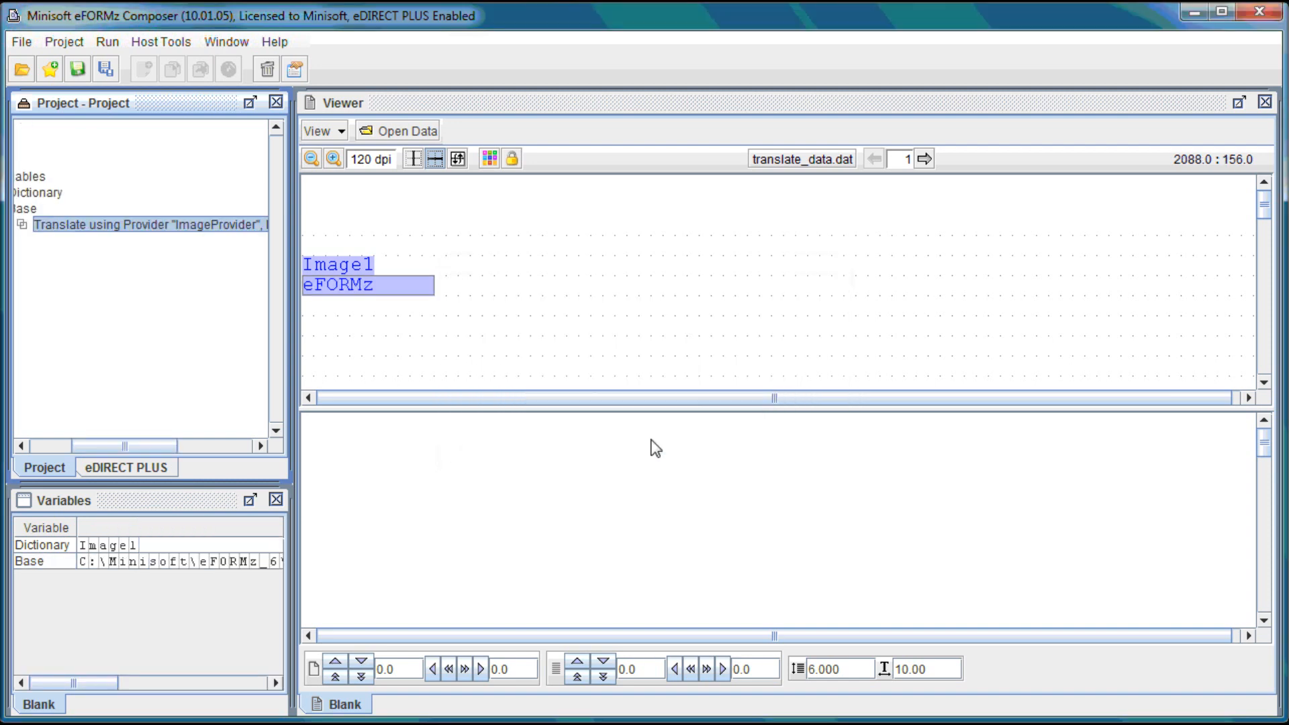
Examine the full translated image path of the Base variable on data pages 1, 2 and 3
{"action": "left_click", "coordinate": [171, 506]}
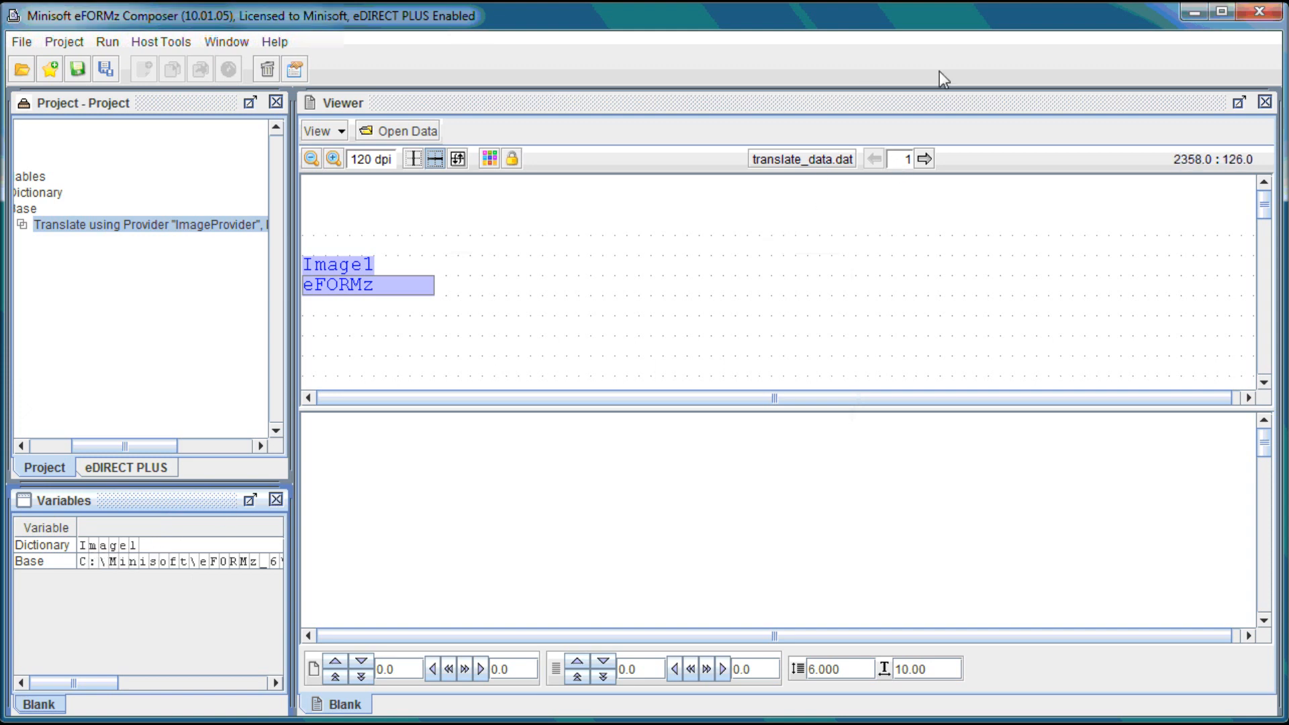
{"action": "left_click", "coordinate": [924, 159]}
{"action": "left_click", "coordinate": [924, 159]}
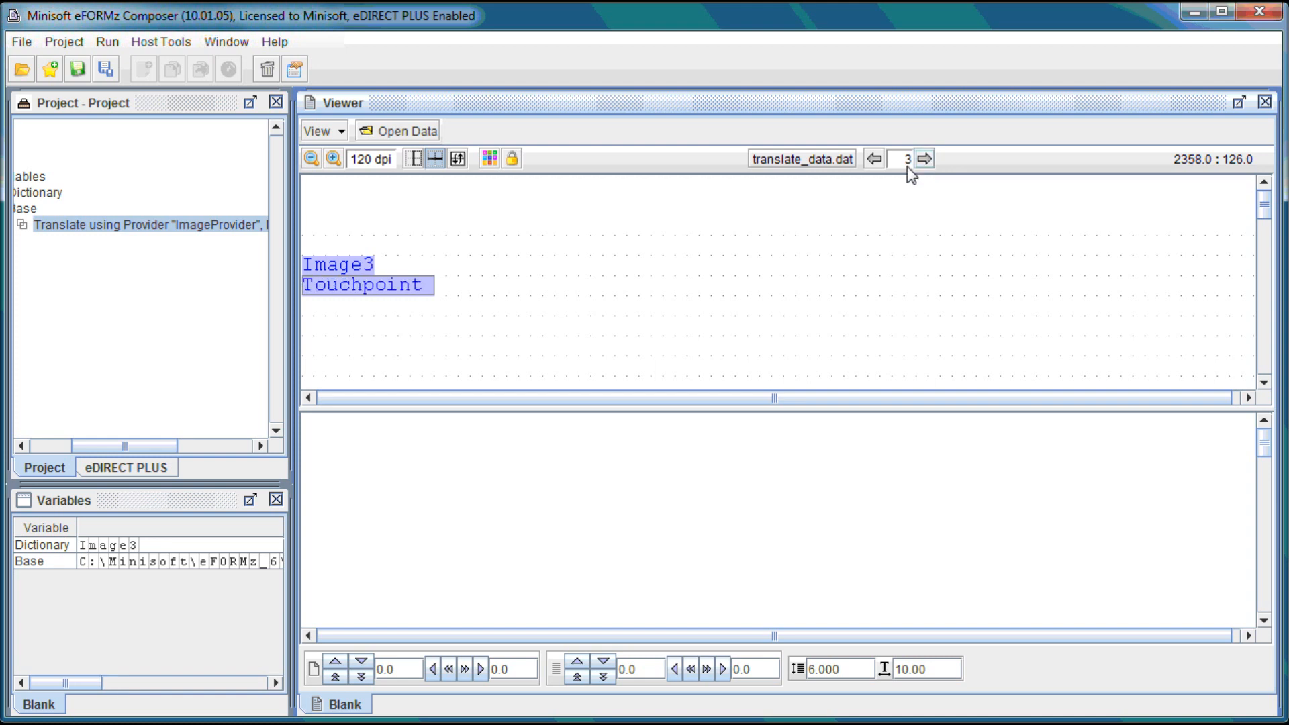
{"action": "left_click", "coordinate": [874, 161]}
{"action": "left_click", "coordinate": [874, 161]}
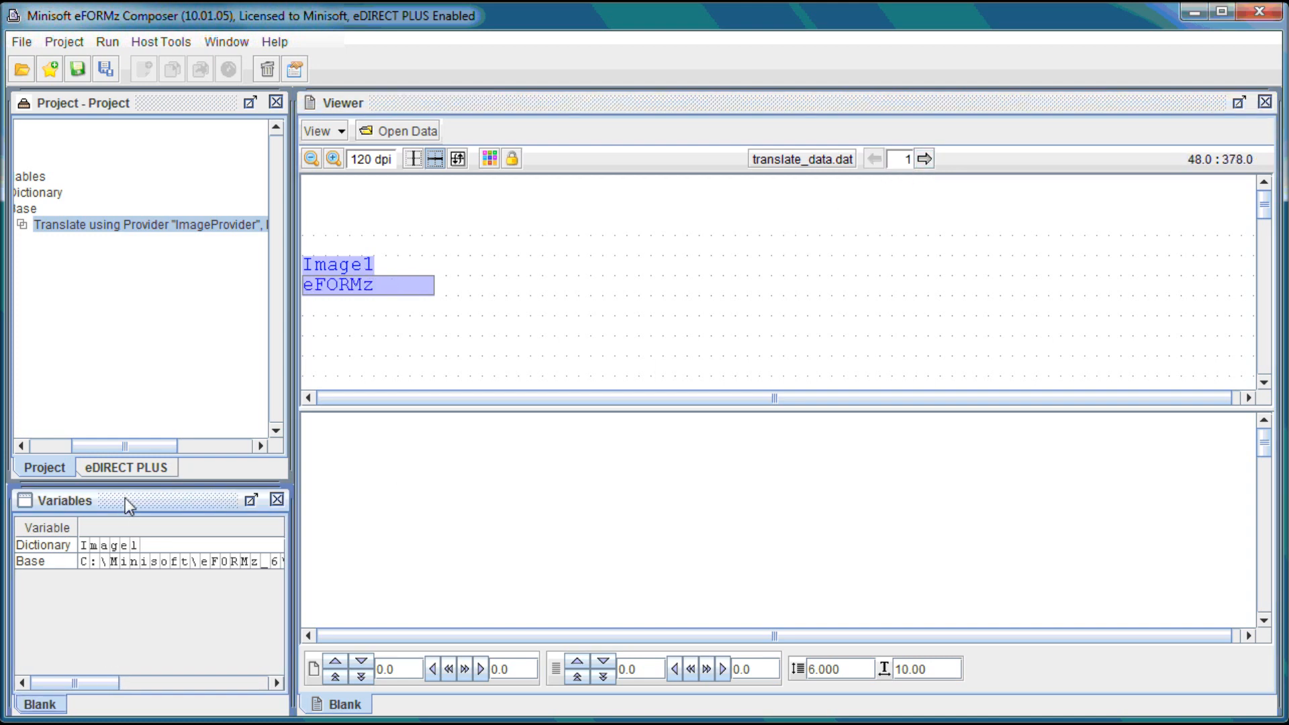
{"action": "left_click_drag", "start_coordinate": [124, 497], "coordinate": [123, 498]}
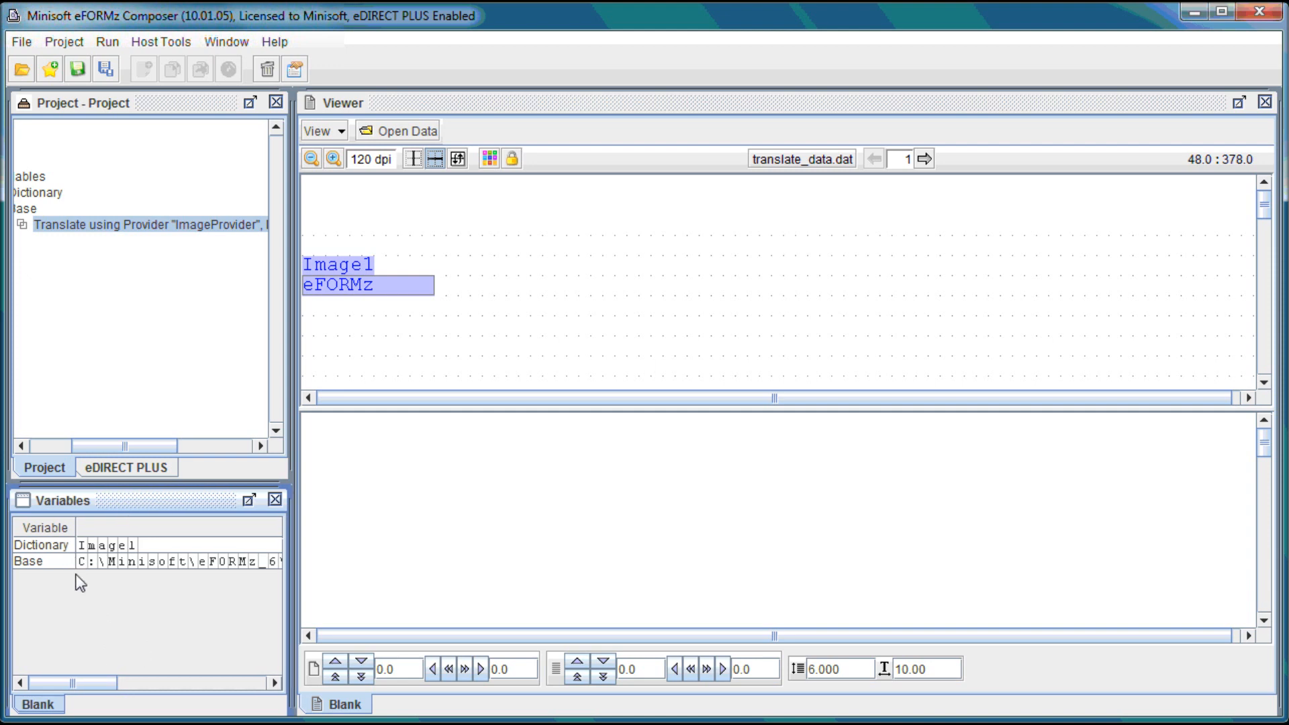
{"action": "left_click_drag", "start_coordinate": [102, 682], "coordinate": [259, 696]}
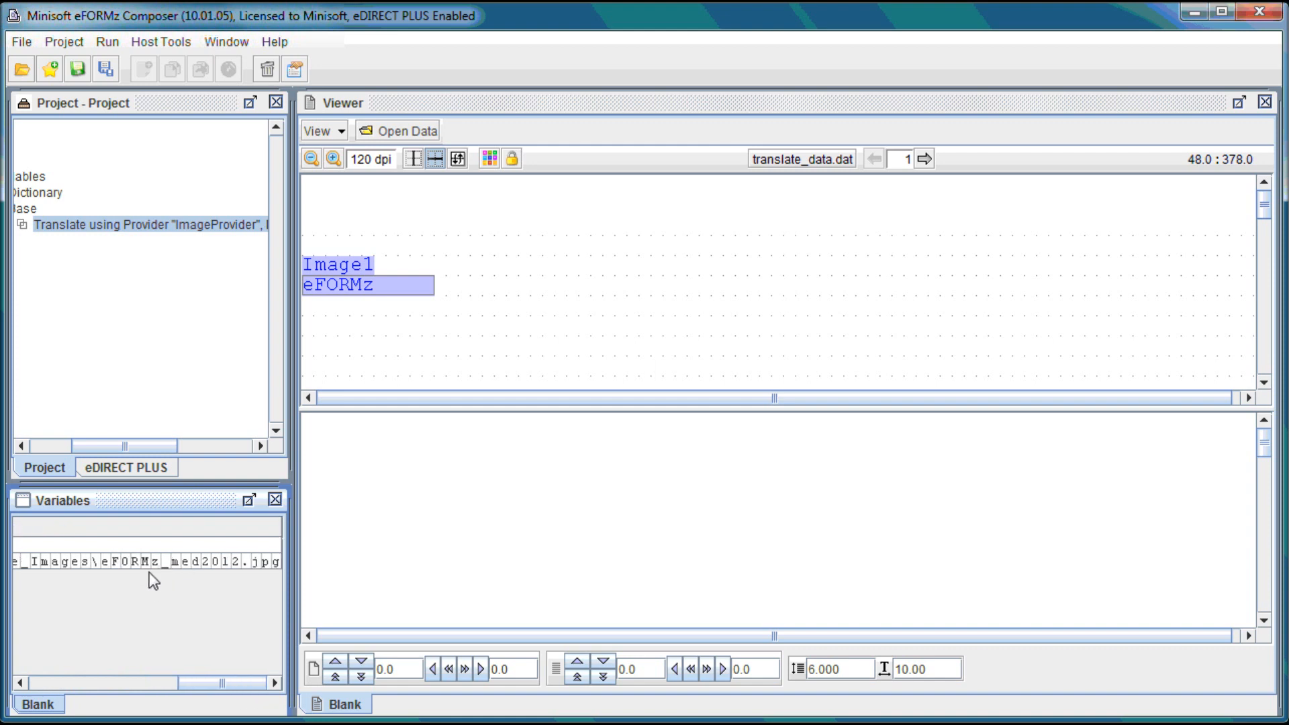
{"action": "left_click", "coordinate": [924, 159]}
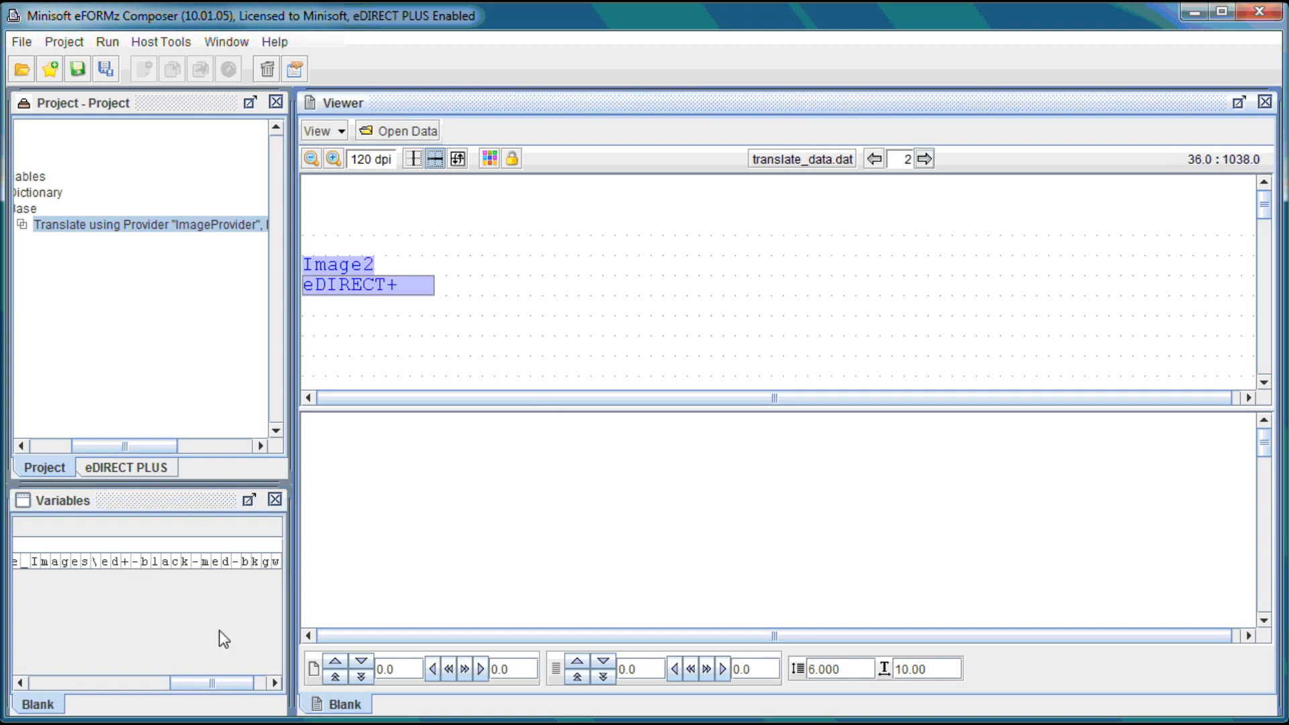
{"action": "left_click_drag", "start_coordinate": [227, 672], "coordinate": [251, 682]}
{"action": "left_click", "coordinate": [931, 165]}
{"action": "left_click", "coordinate": [930, 165]}
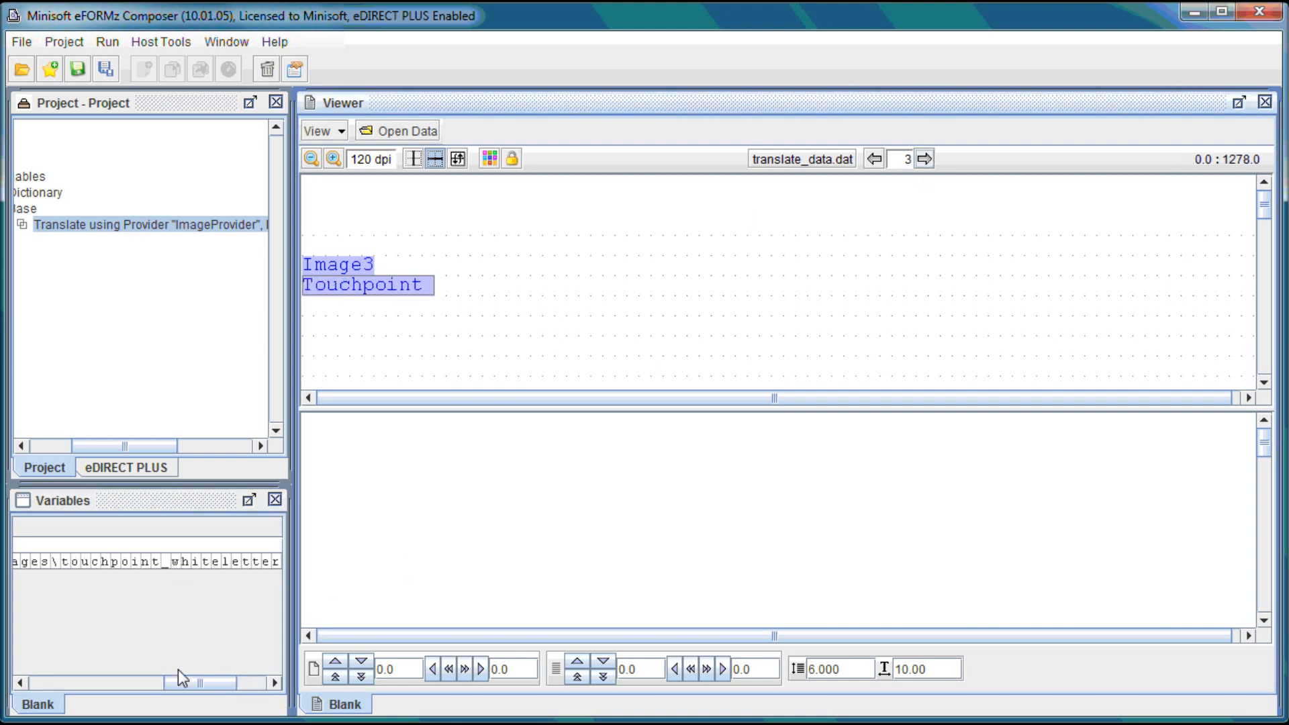
{"action": "left_click_drag", "start_coordinate": [186, 681], "coordinate": [24, 678]}
{"action": "left_click_drag", "start_coordinate": [153, 446], "coordinate": [105, 449]}
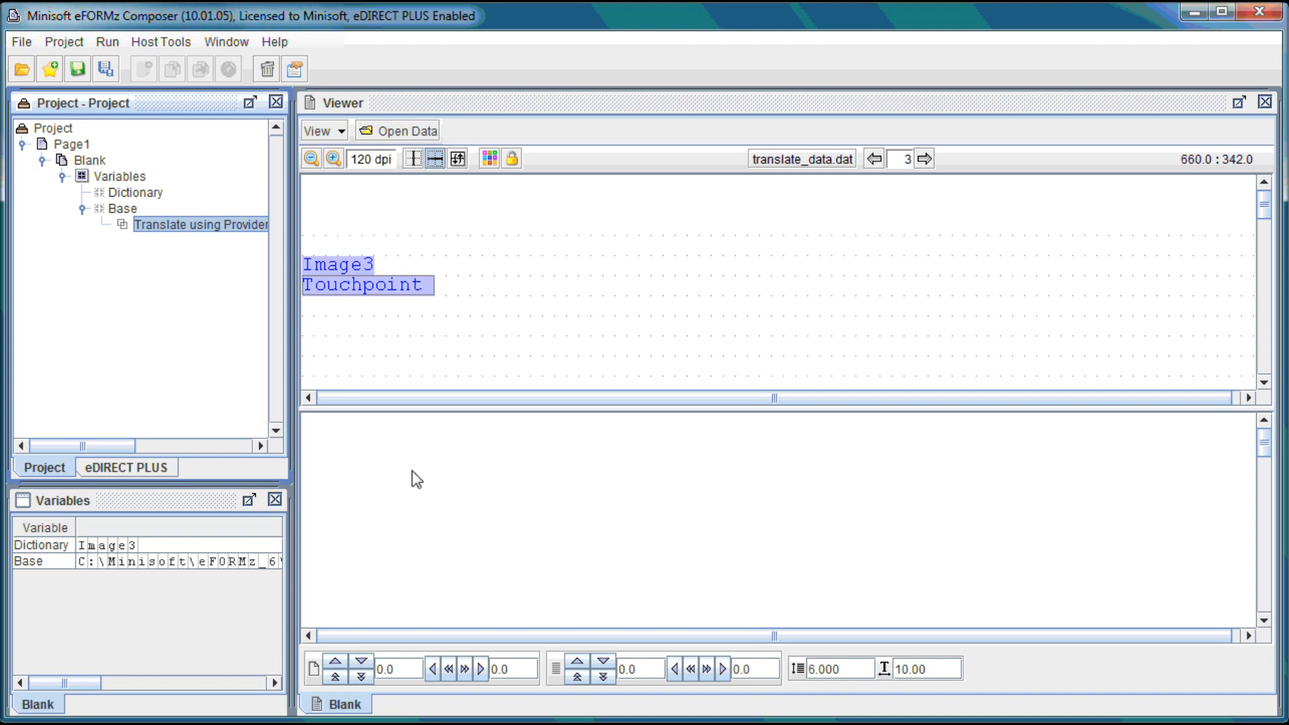
Add a Load Image rule at 324, 96 using the Base variable, loaded from File using the Rule Variable, and check the logos on pages 2 and 1
{"action": "right_click", "coordinate": [356, 432]}
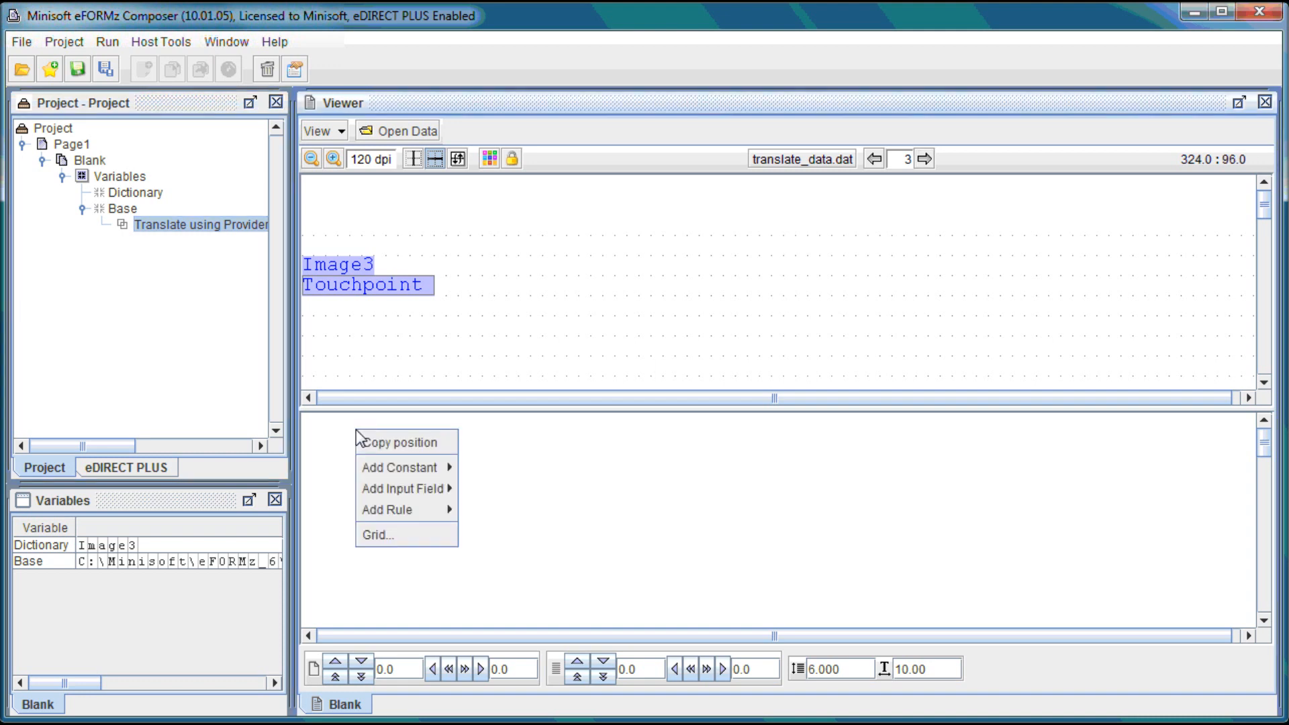
{"action": "mouse_move", "coordinate": [443, 510]}
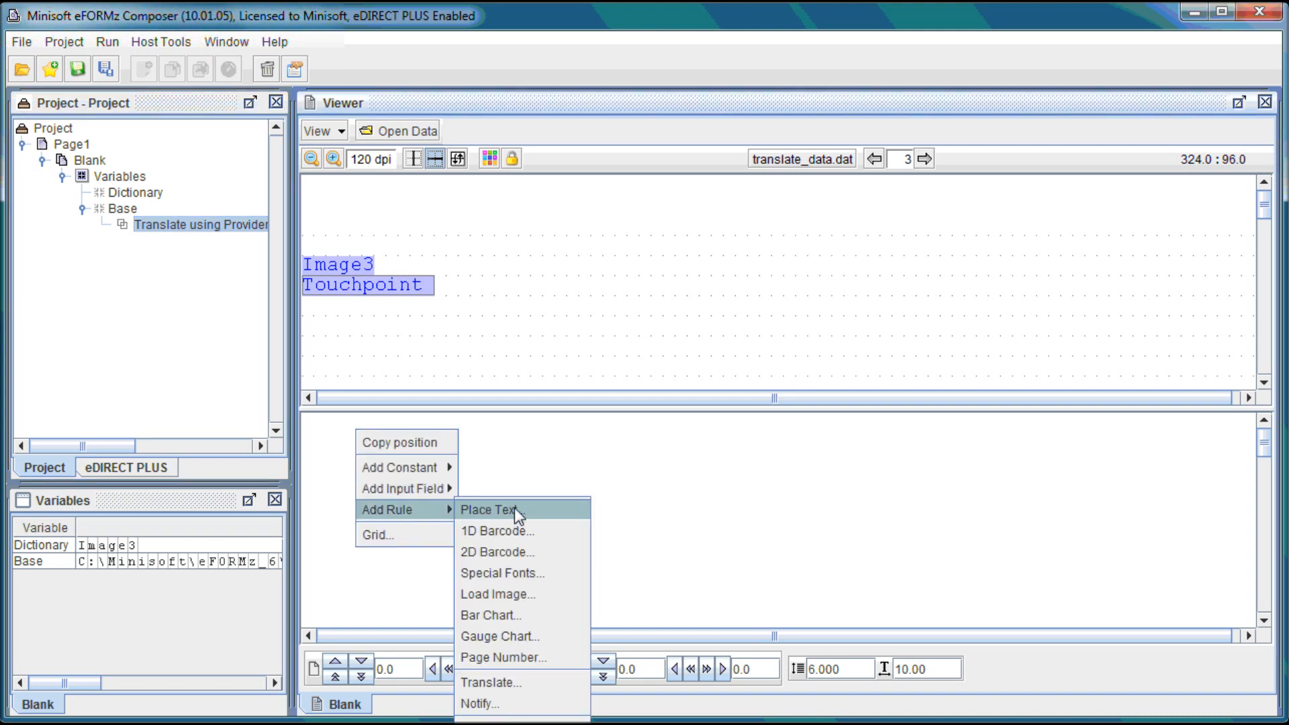
{"action": "left_click", "coordinate": [533, 590]}
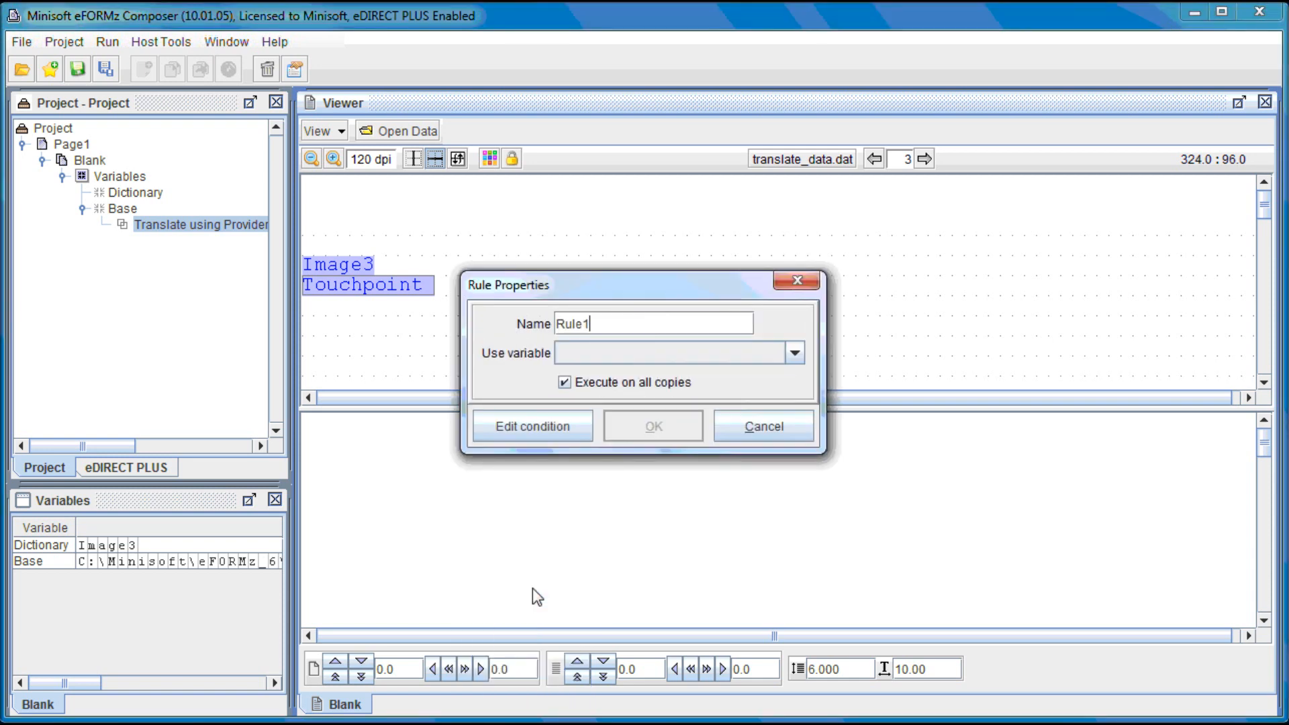
{"action": "left_click", "coordinate": [658, 356]}
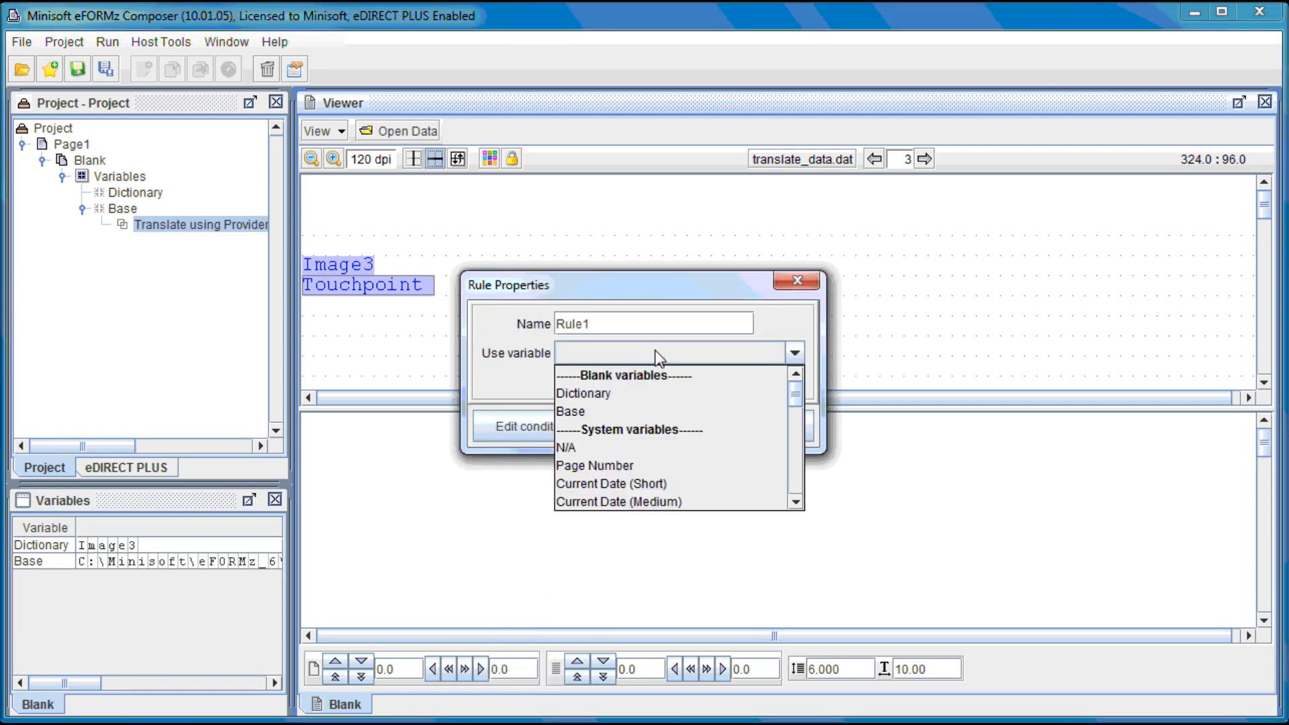
{"action": "left_click", "coordinate": [635, 411]}
{"action": "left_click", "coordinate": [663, 424]}
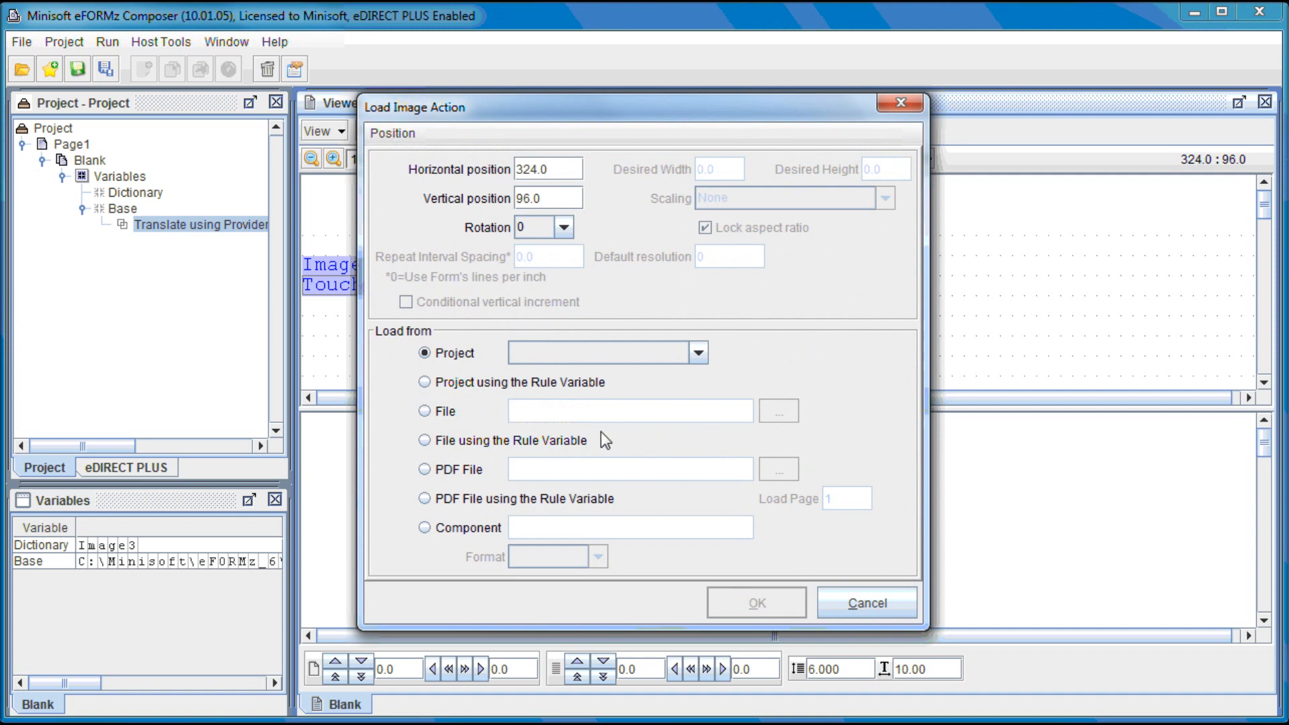
{"action": "left_click", "coordinate": [550, 442]}
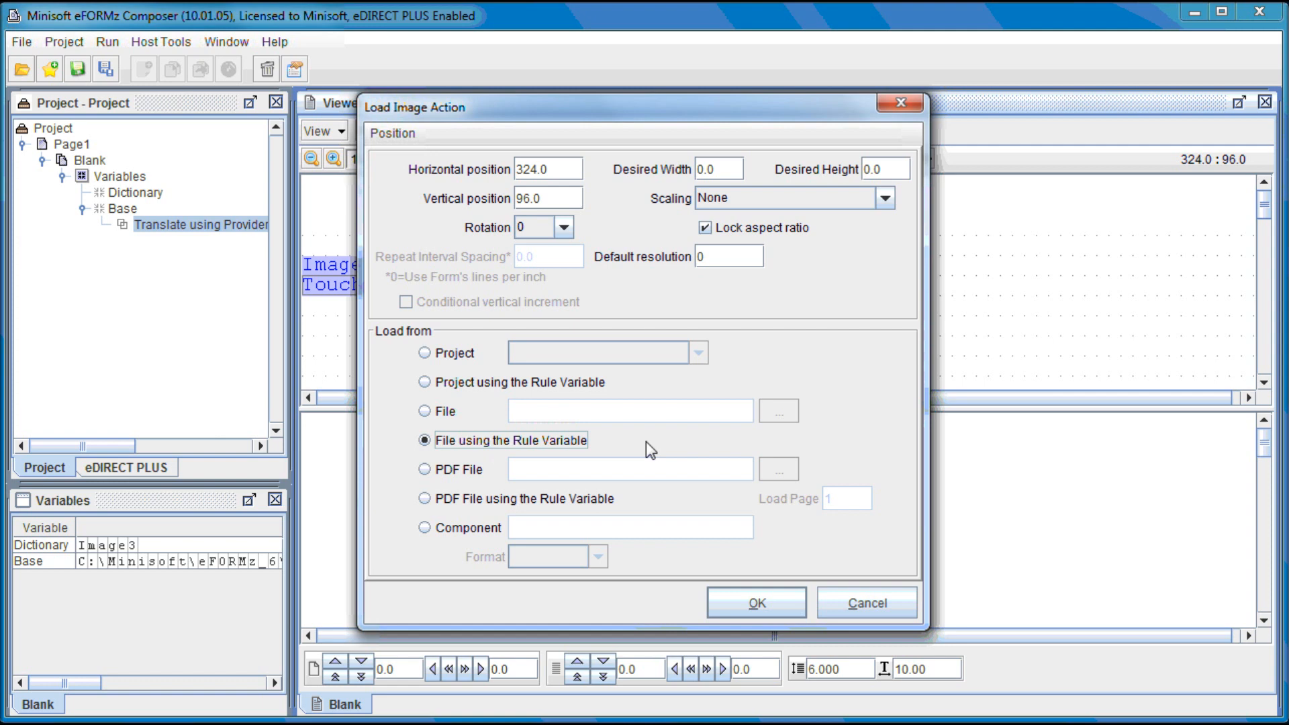
{"action": "left_click", "coordinate": [756, 596]}
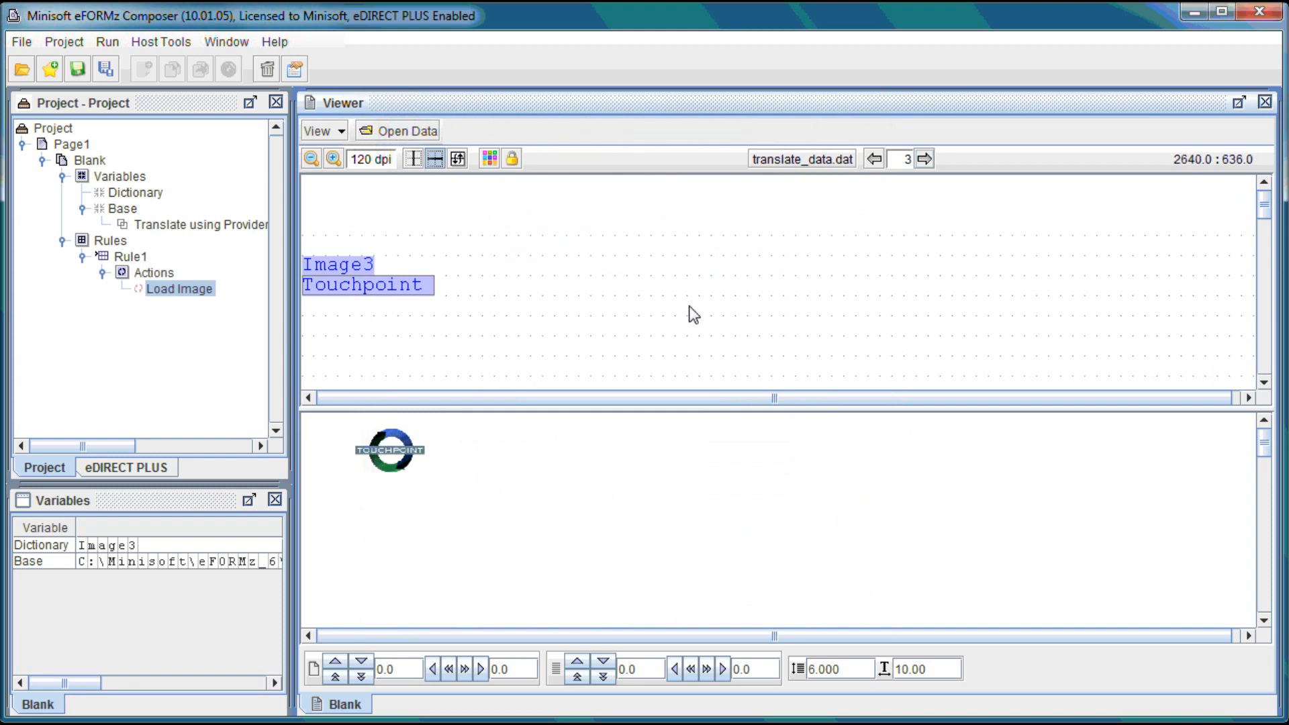
{"action": "left_click", "coordinate": [874, 159]}
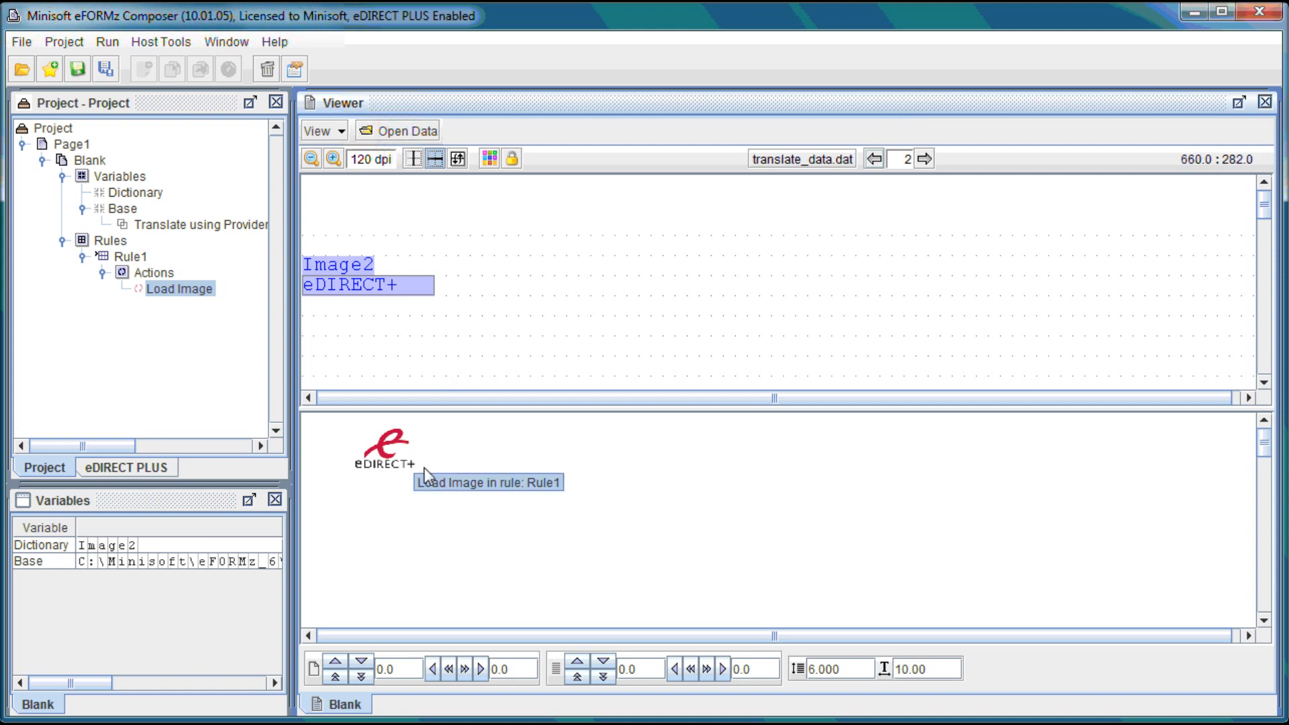
{"action": "left_click", "coordinate": [874, 159]}
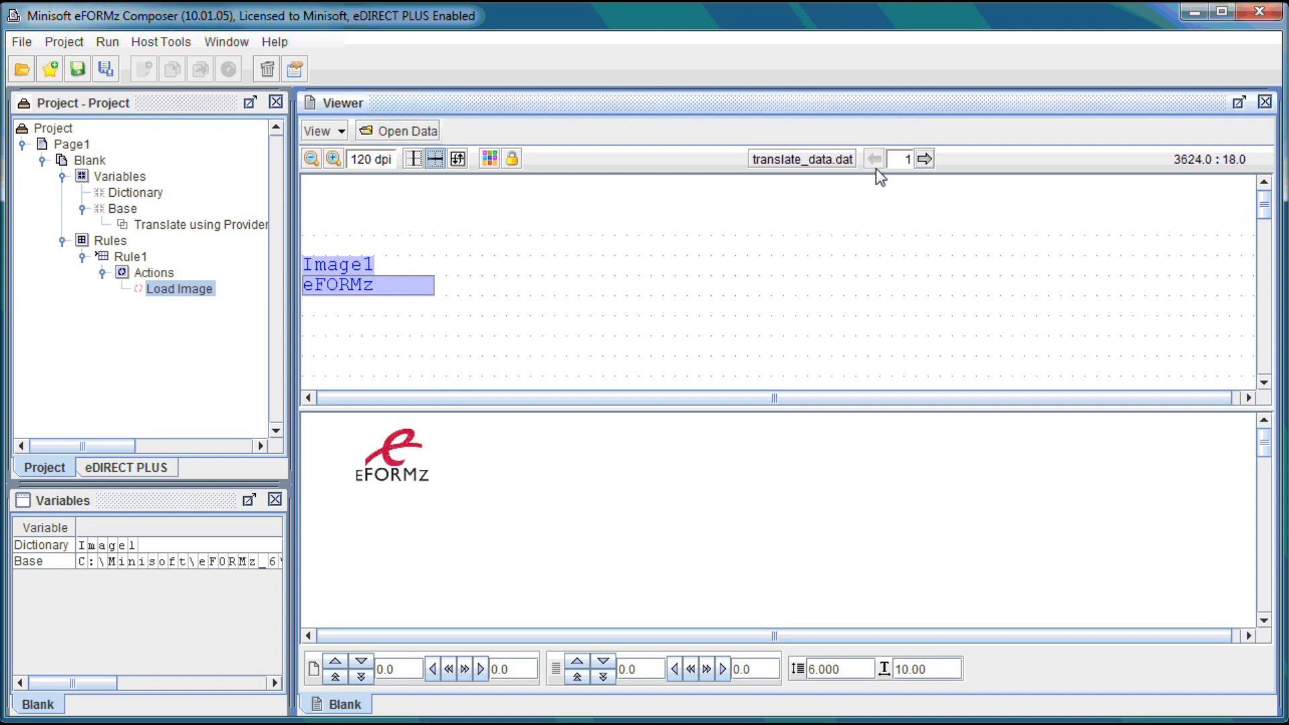